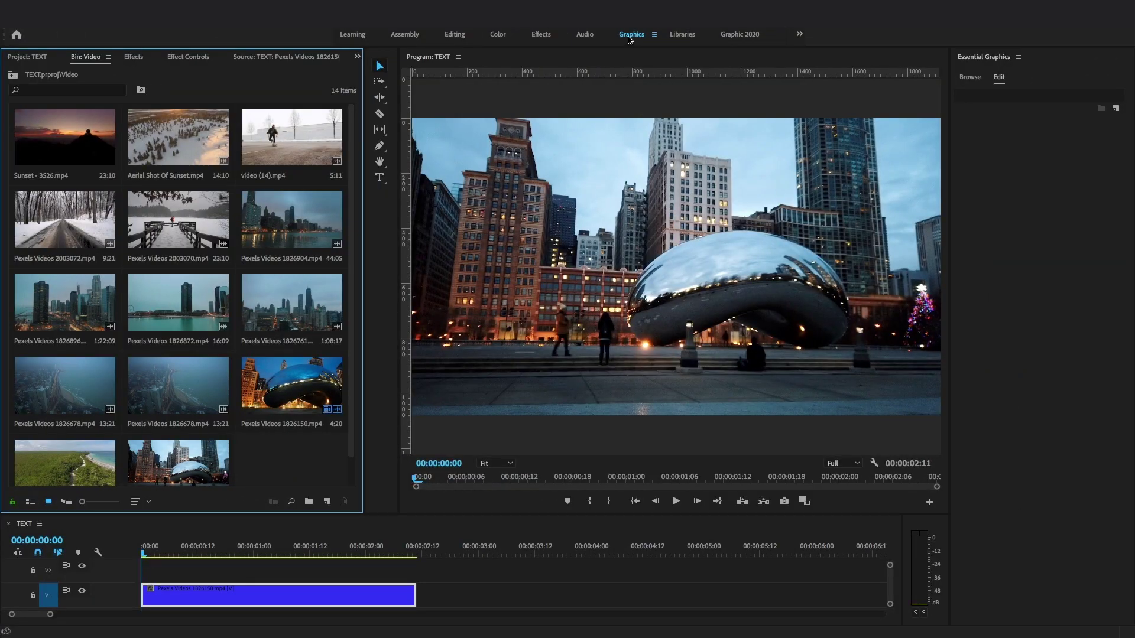
click(346, 27)
mouse_move(405, 27)
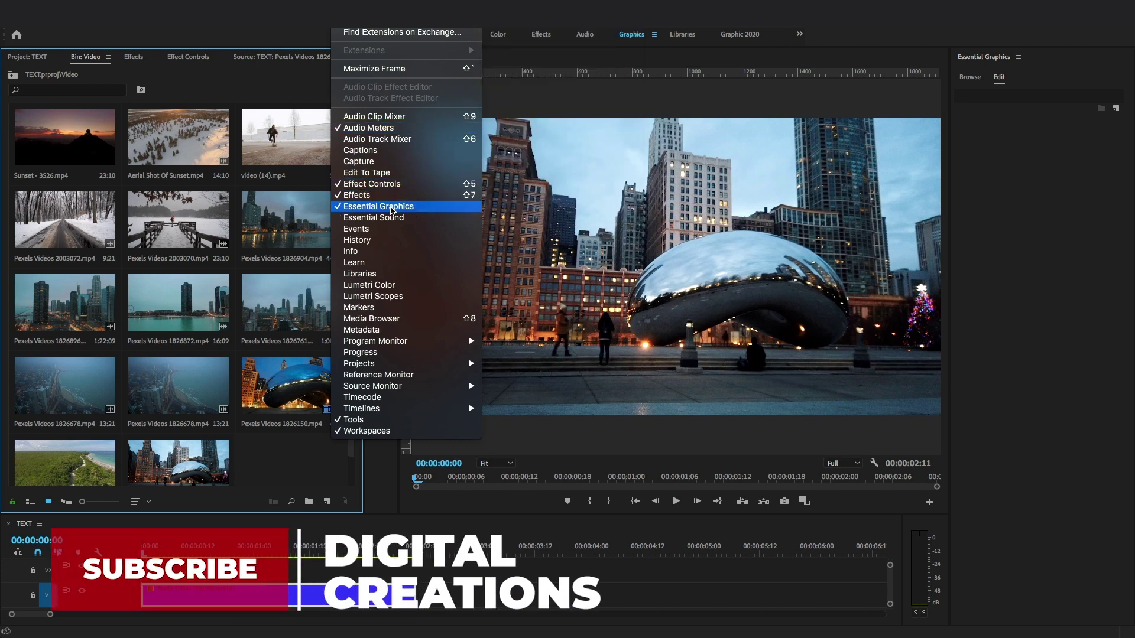
click(509, 223)
Add a text layer reading "DIGITAL" over the video, scale it to 186%, and centre it vertically and horizontally in the frame
click(380, 178)
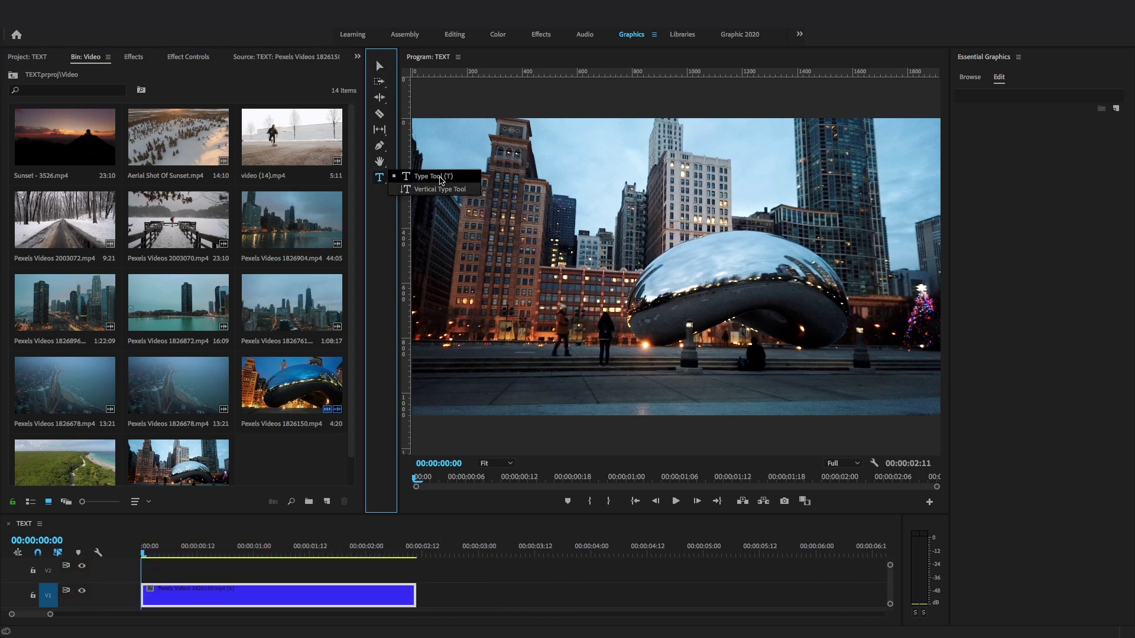
click(483, 212)
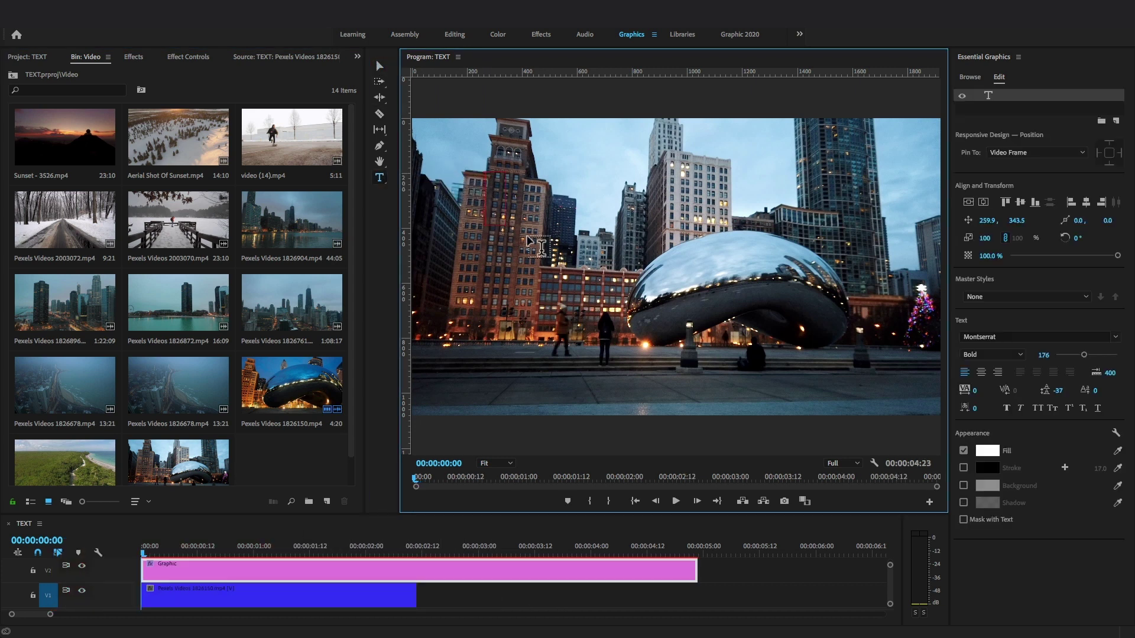
text(DIGITAL)
click(379, 65)
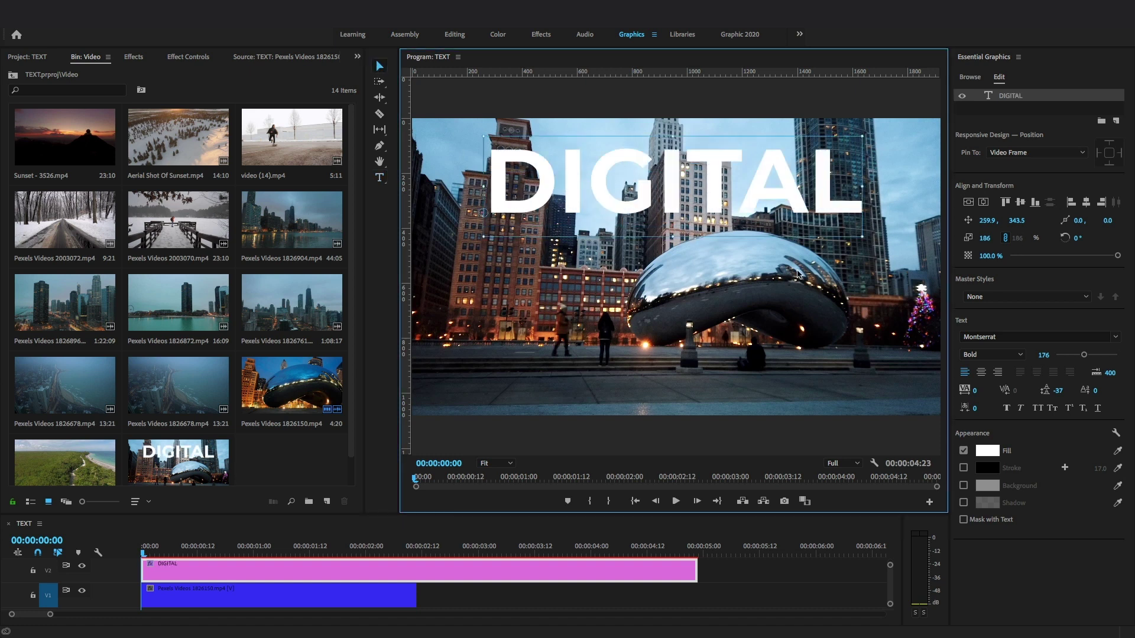
click(968, 203)
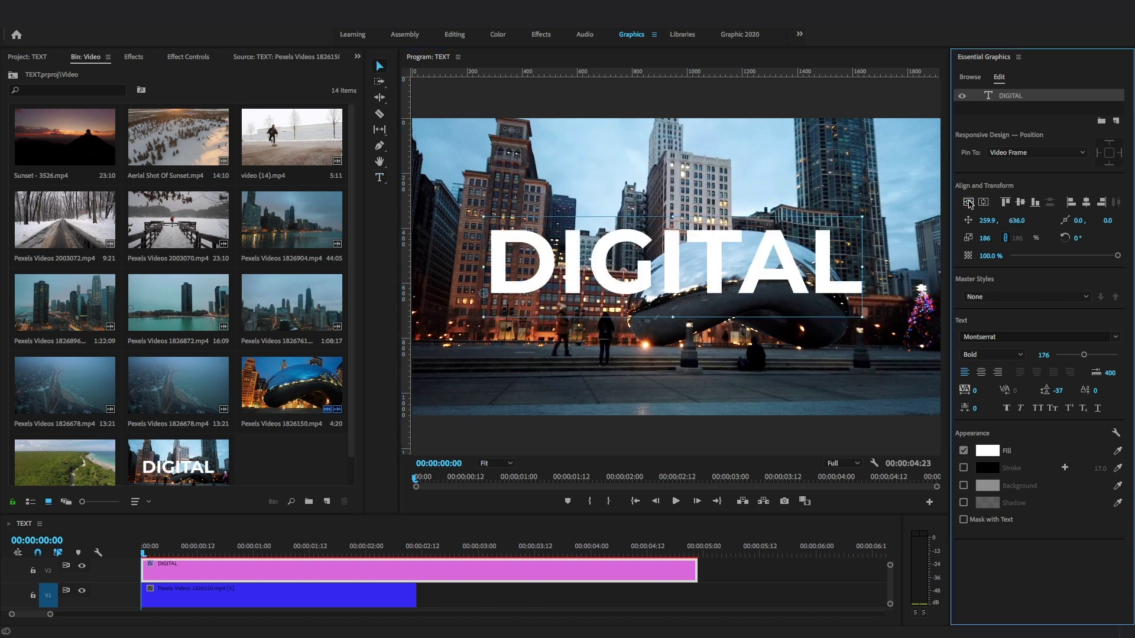
click(983, 203)
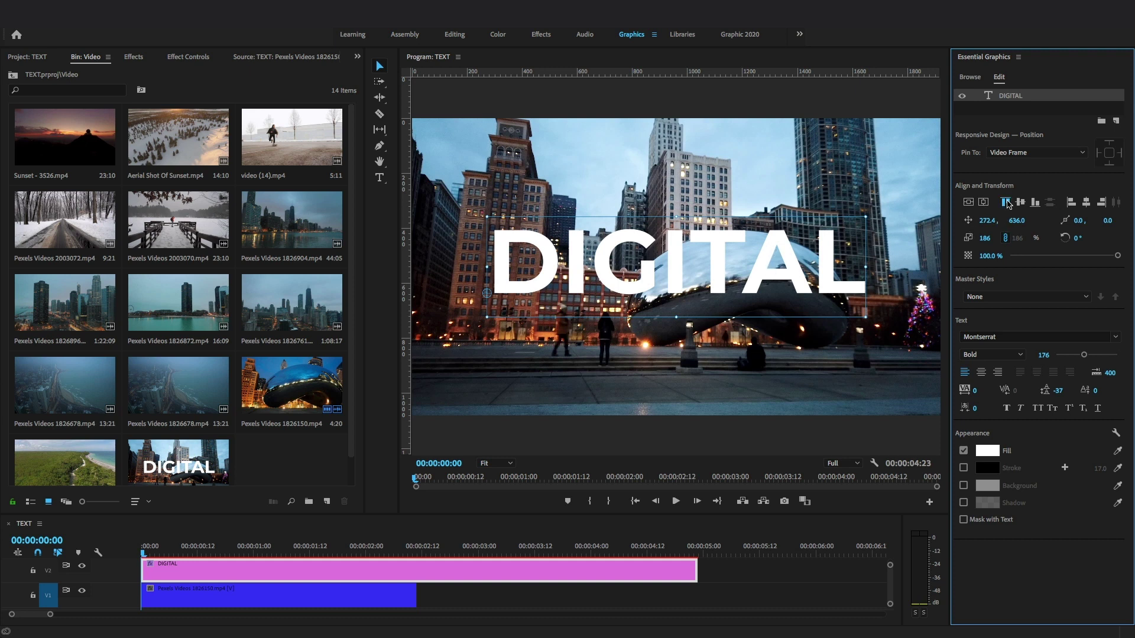
Try aligning the DIGITAL text to the top, vertical centre and bottom of the frame, and return it to the centre
click(1005, 202)
click(1021, 202)
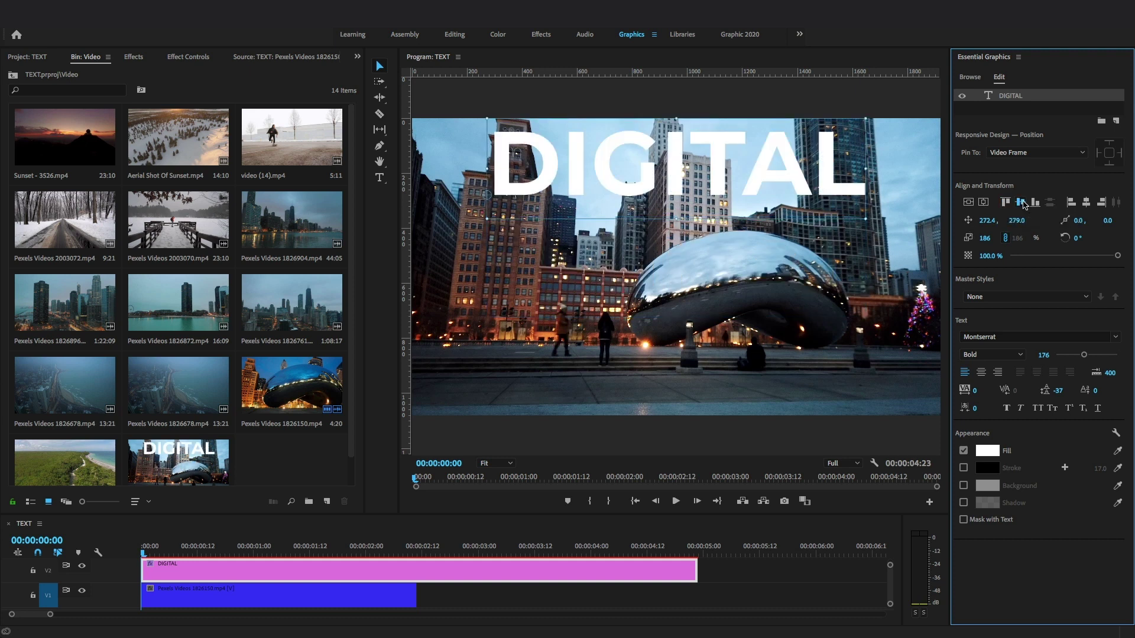
click(1034, 202)
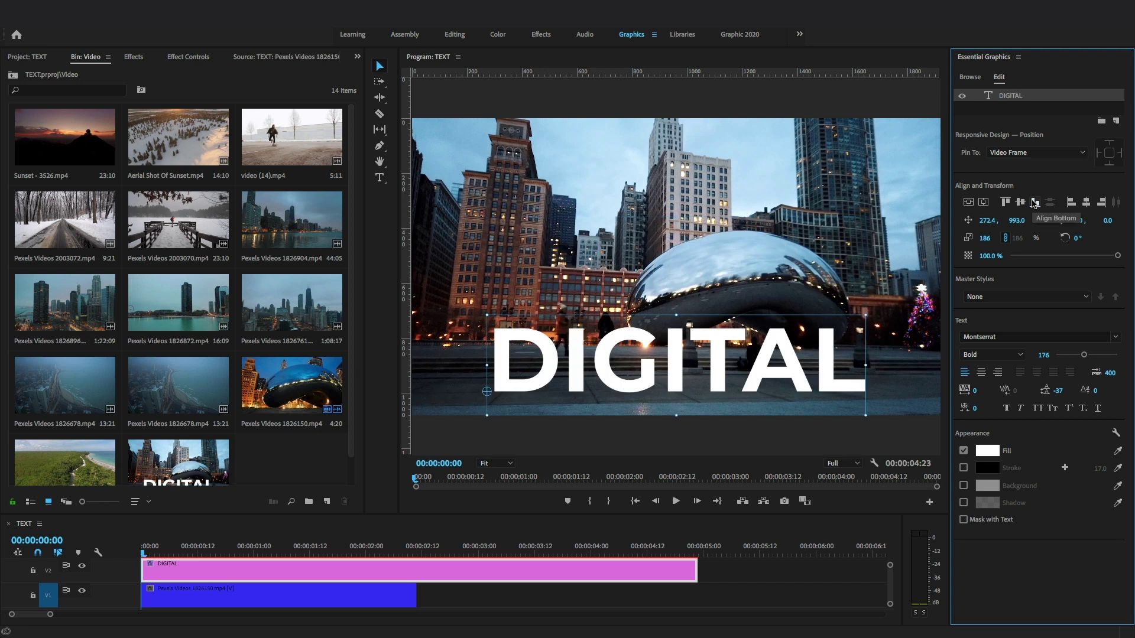
drag(732, 330, 732, 232)
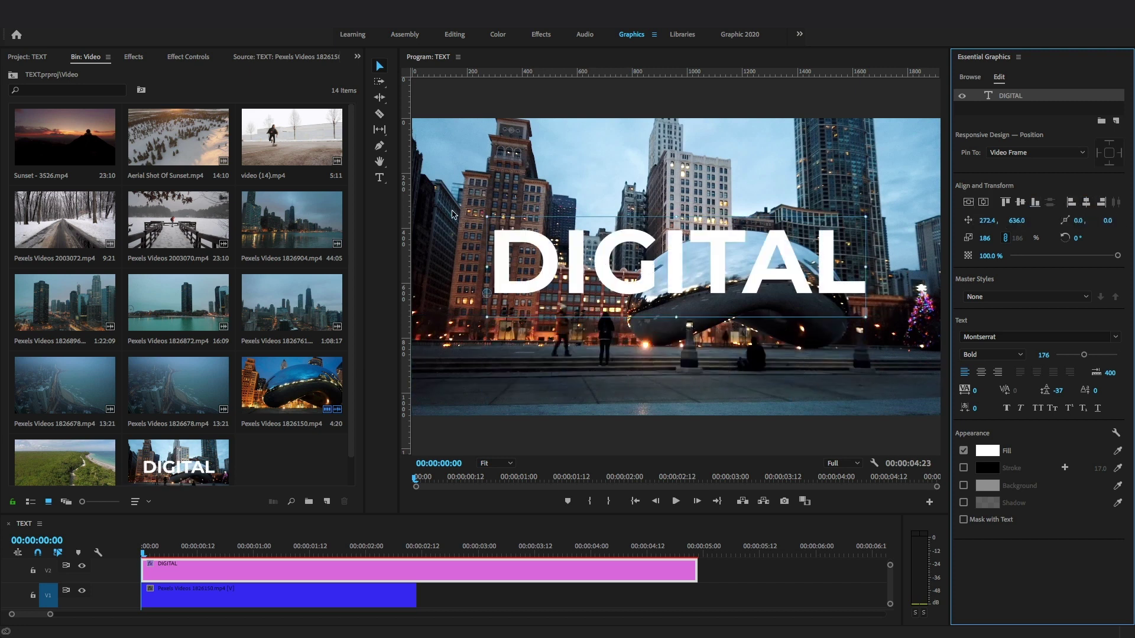
Add a second text layer reading "CREATIONS" at 128% scale and place it directly beneath DIGITAL
click(1115, 122)
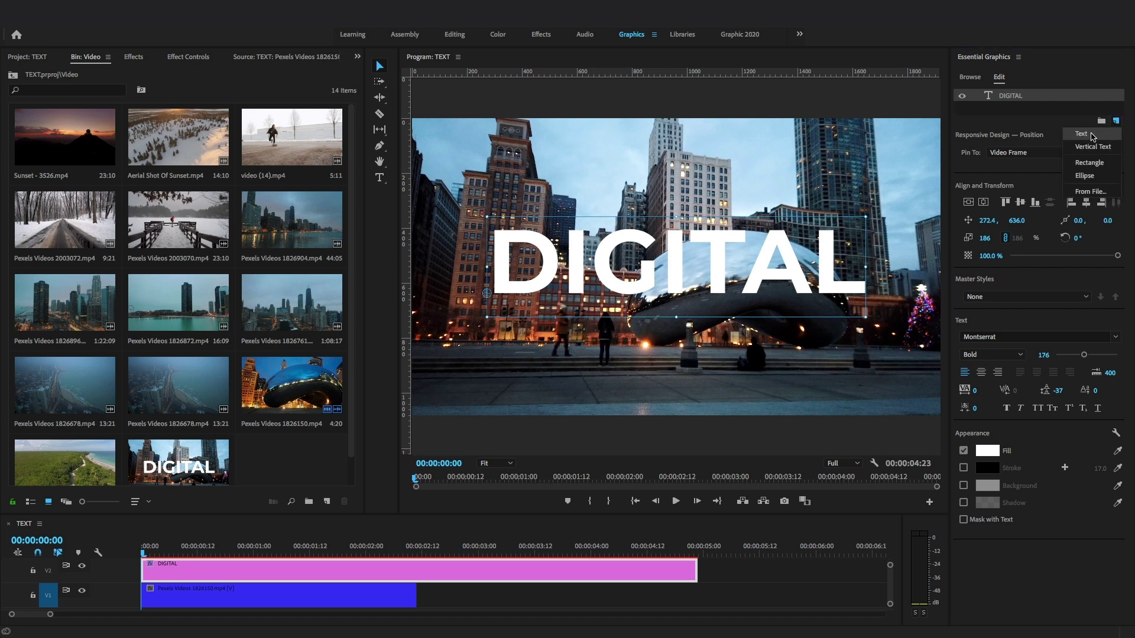
click(1091, 135)
text(CREATIONS)
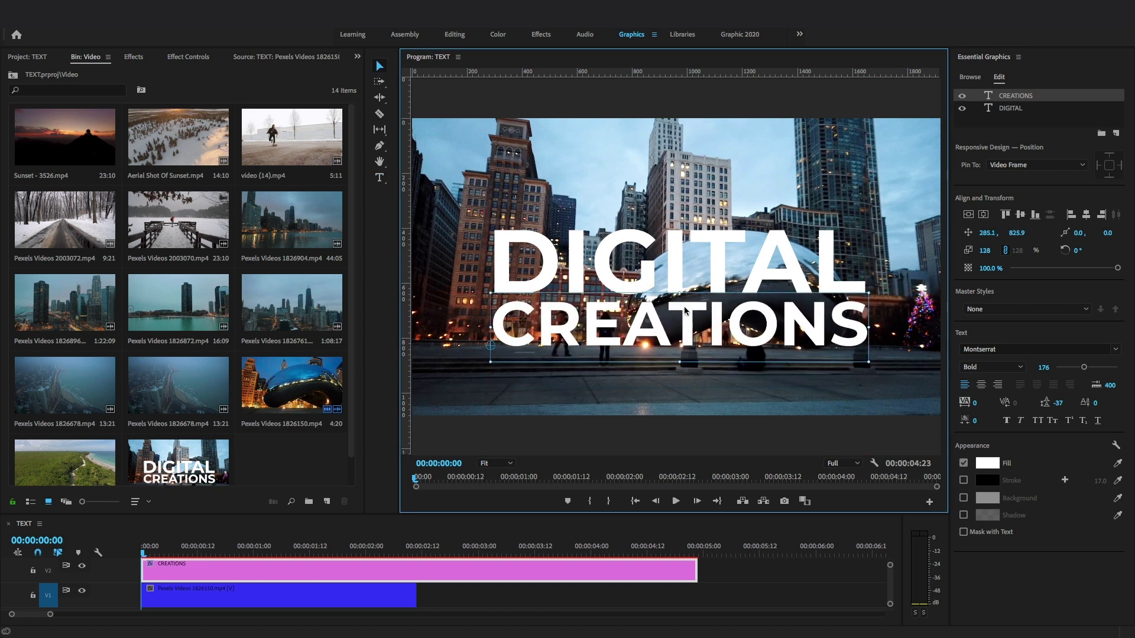
drag(685, 310, 682, 319)
click(380, 207)
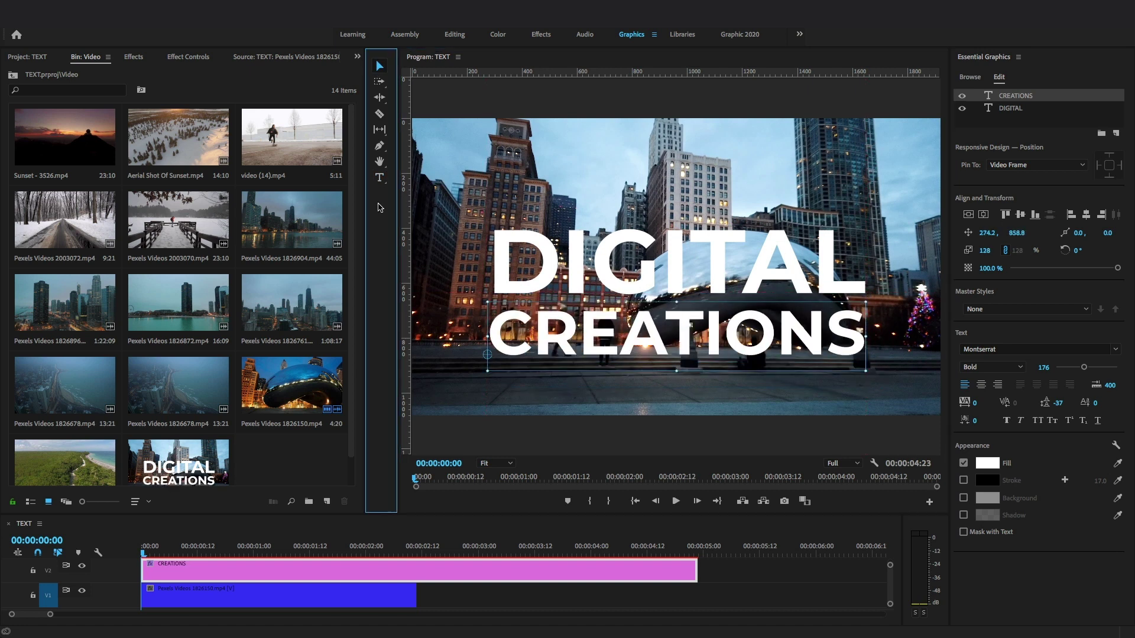
Trim the title graphic on track V2 so it ends together with the video clip below it
click(547, 266)
click(357, 577)
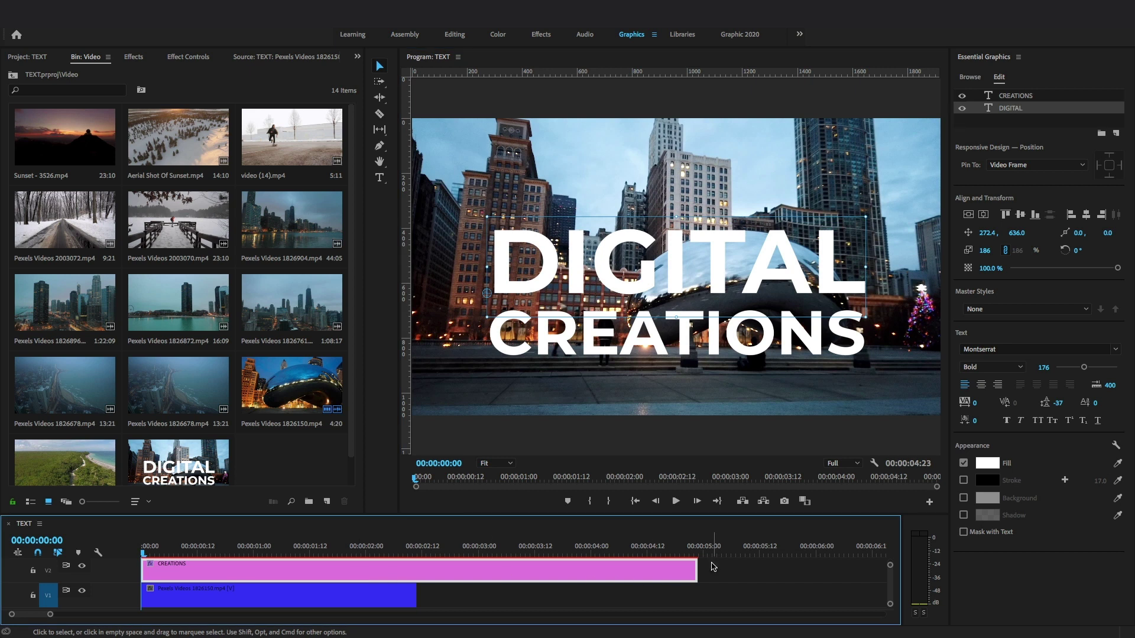
drag(698, 567, 424, 567)
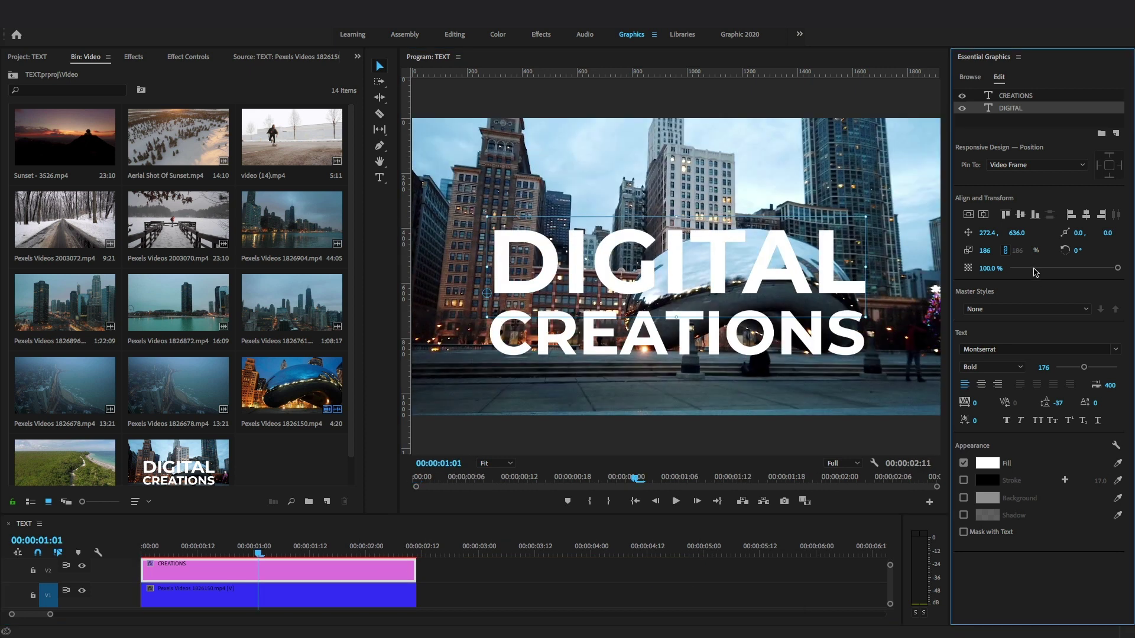
Set the DIGITAL layer's scale to 180% and its horizontal position to 293.4, keeping opacity at 100%
drag(1034, 268, 1117, 268)
drag(984, 250, 981, 251)
drag(985, 233, 1079, 237)
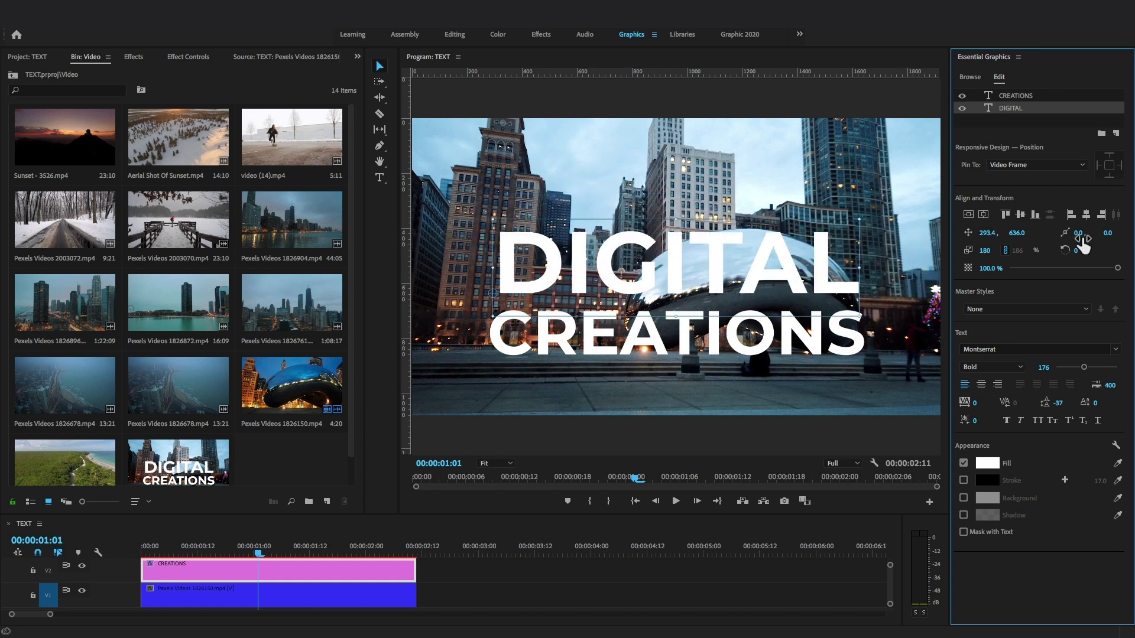
Set the DIGITAL text's font to Montserrat ExtraBold with tracking 33
click(1005, 349)
click(1081, 436)
click(1115, 349)
key(Escape)
drag(975, 403, 996, 403)
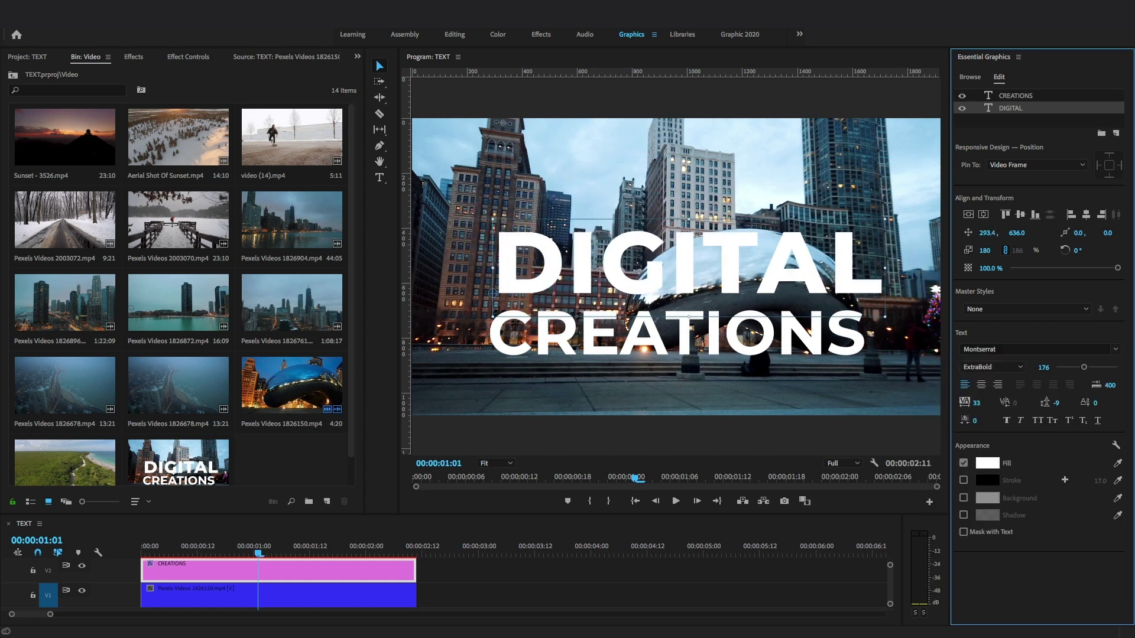
Give the DIGITAL text a bright yellow fill and a black stroke 3.0 wide
click(987, 463)
click(458, 453)
click(421, 338)
click(553, 325)
click(963, 481)
drag(1100, 480, 1092, 480)
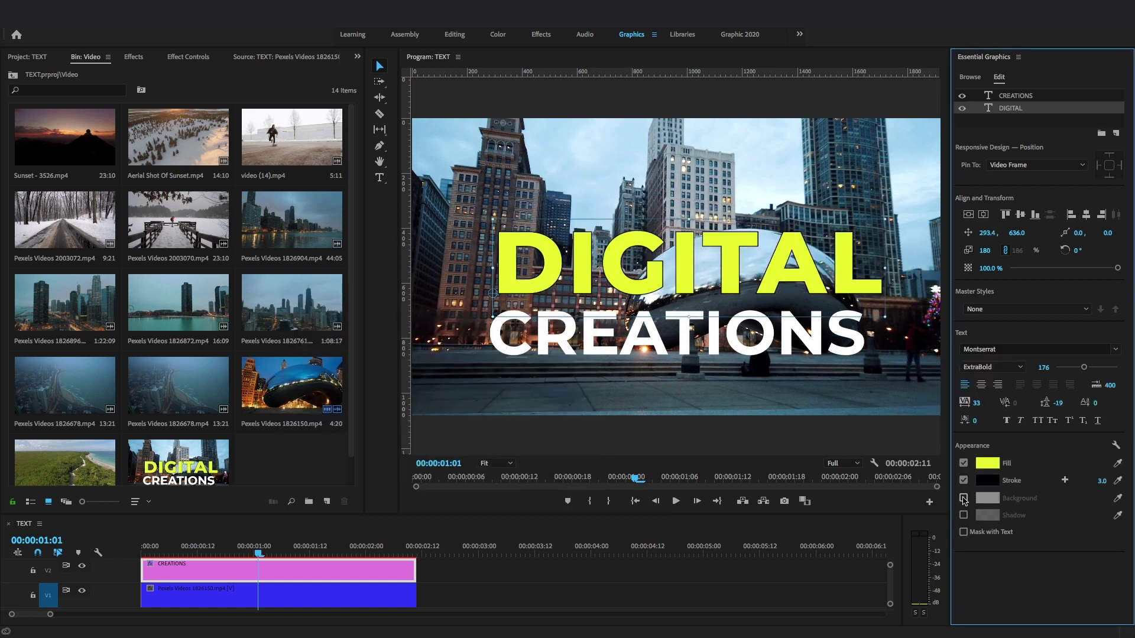
Give DIGITAL a blue-grey background at 74% opacity and size 16.8, plus a shadow at 70% opacity, 135°, distance 13.4 and blur 40
click(963, 498)
click(987, 498)
click(457, 353)
click(390, 355)
click(555, 324)
click(987, 498)
click(458, 405)
click(372, 408)
click(553, 325)
drag(1120, 516, 1047, 535)
drag(1086, 517, 1098, 516)
click(963, 550)
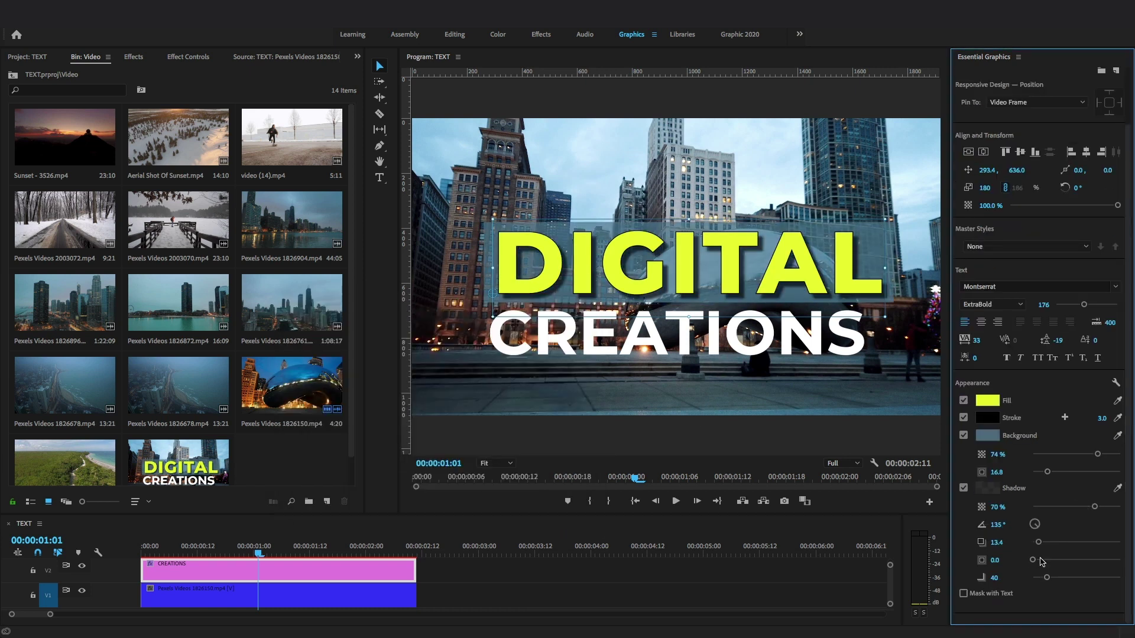
Scale CREATIONS to 95%, line it up under DIGITAL's right end, and give it a yellow background at 100% opacity and size 22.1
click(743, 337)
drag(743, 337, 859, 328)
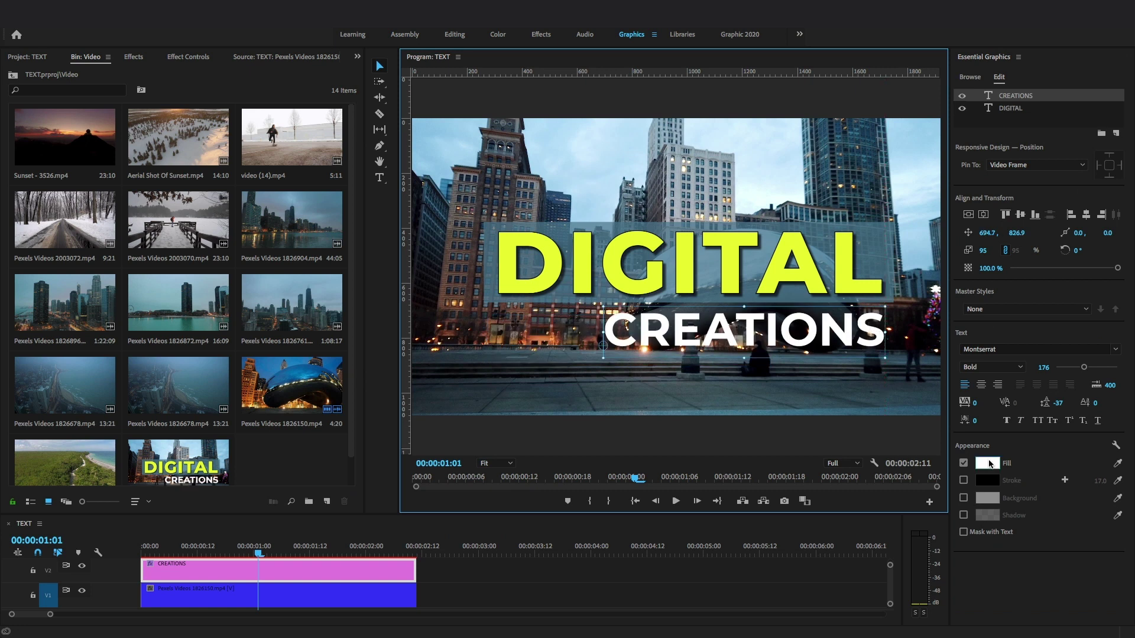
click(963, 498)
click(987, 498)
click(553, 481)
click(582, 284)
click(556, 324)
Change the CREATIONS text fill to dark navy and move the text up against DIGITAL's background
click(987, 463)
click(554, 481)
click(556, 325)
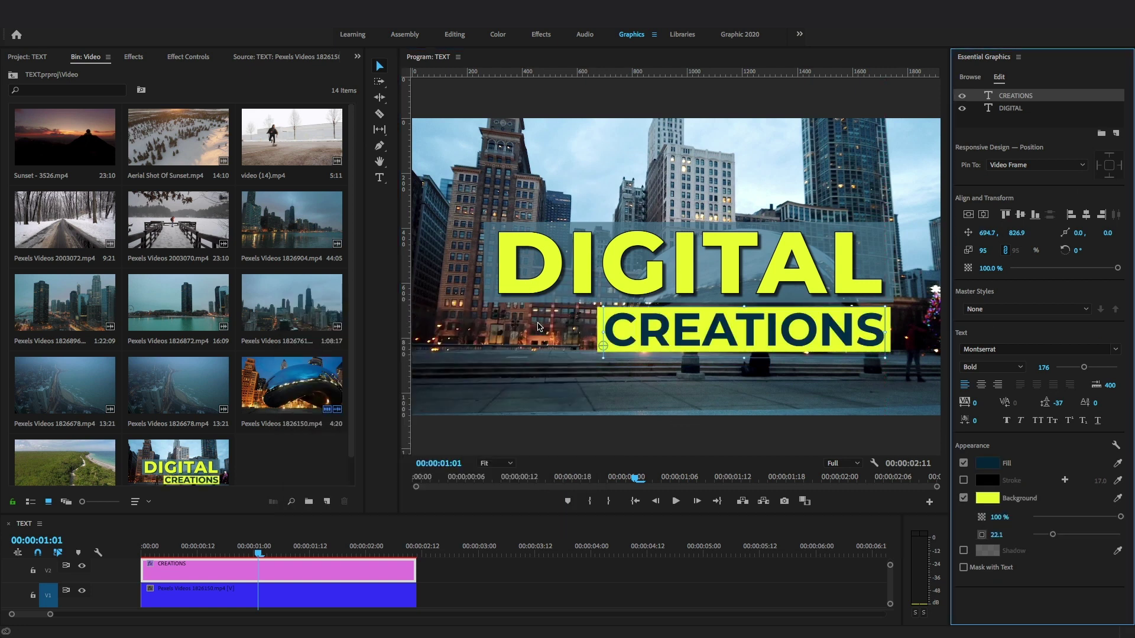
scroll(789, 331, up, 2)
mouse_move(789, 331)
mouse_down()
mouse_move(801, 331)
mouse_move(789, 332)
mouse_up()
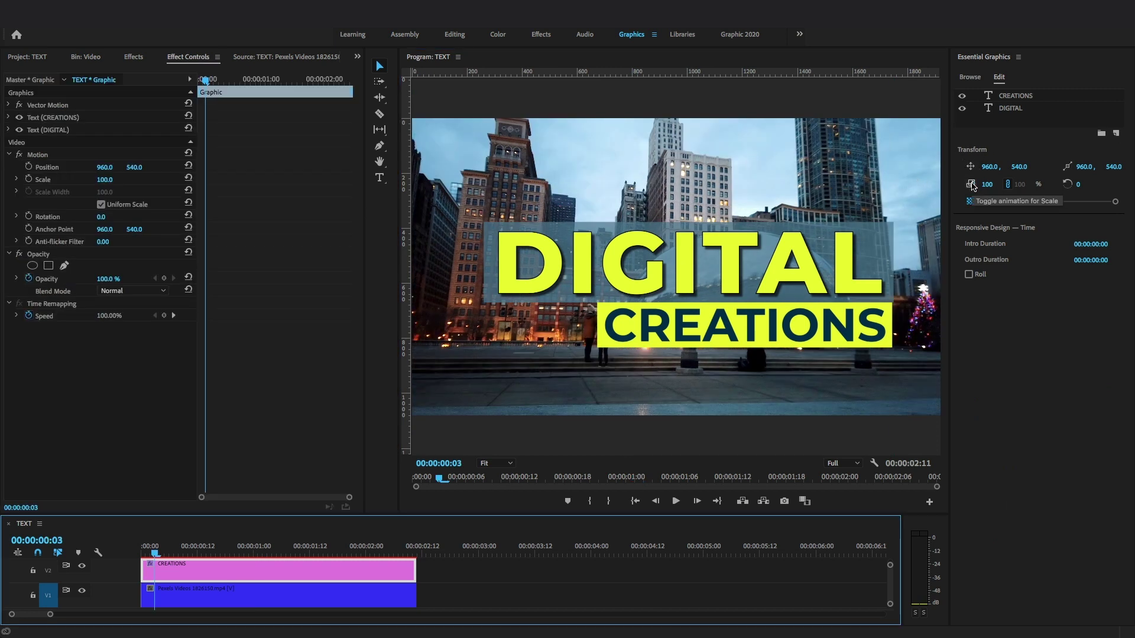
Animate the whole title graphic's scale from 1559% at 00:00:00:03 to 100% at 00:00:00:07
click(971, 185)
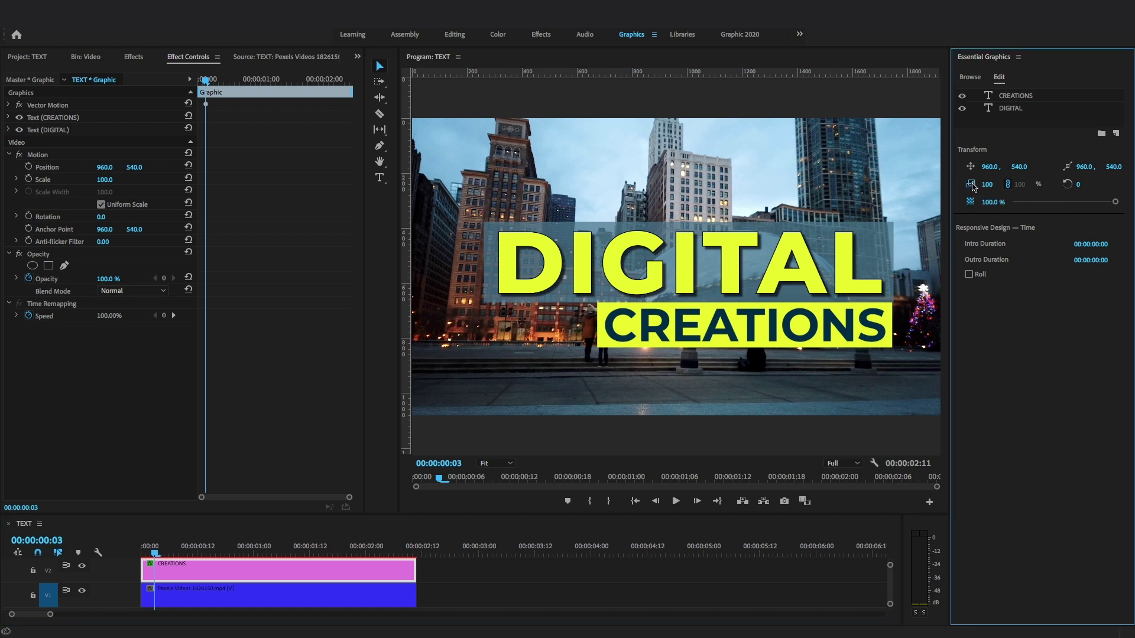
drag(991, 191, 1123, 191)
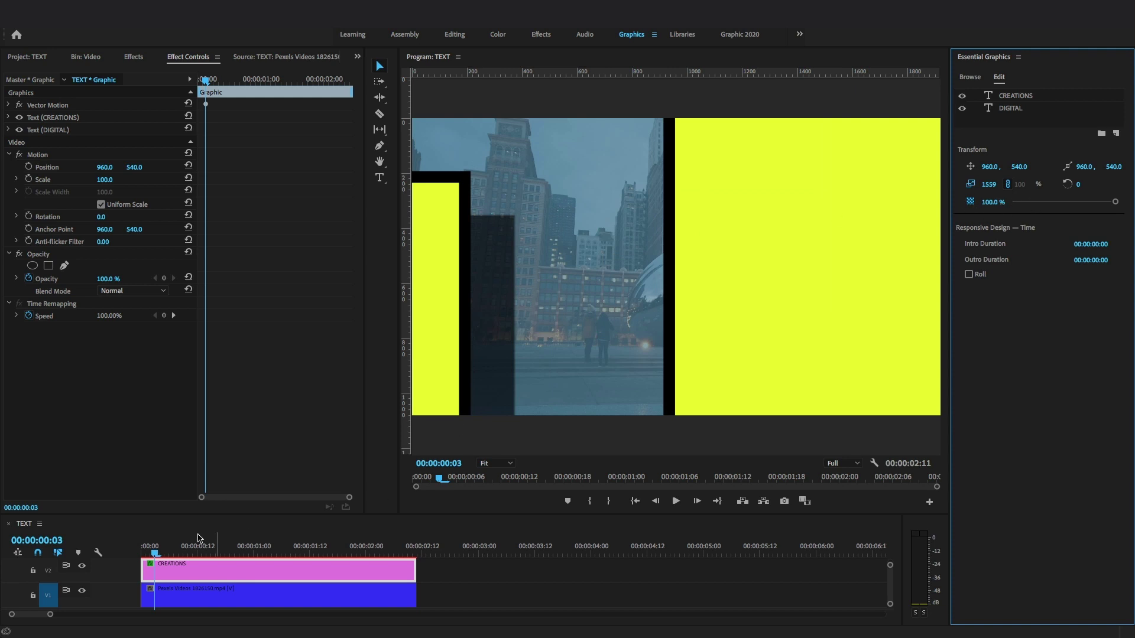
drag(161, 555, 173, 555)
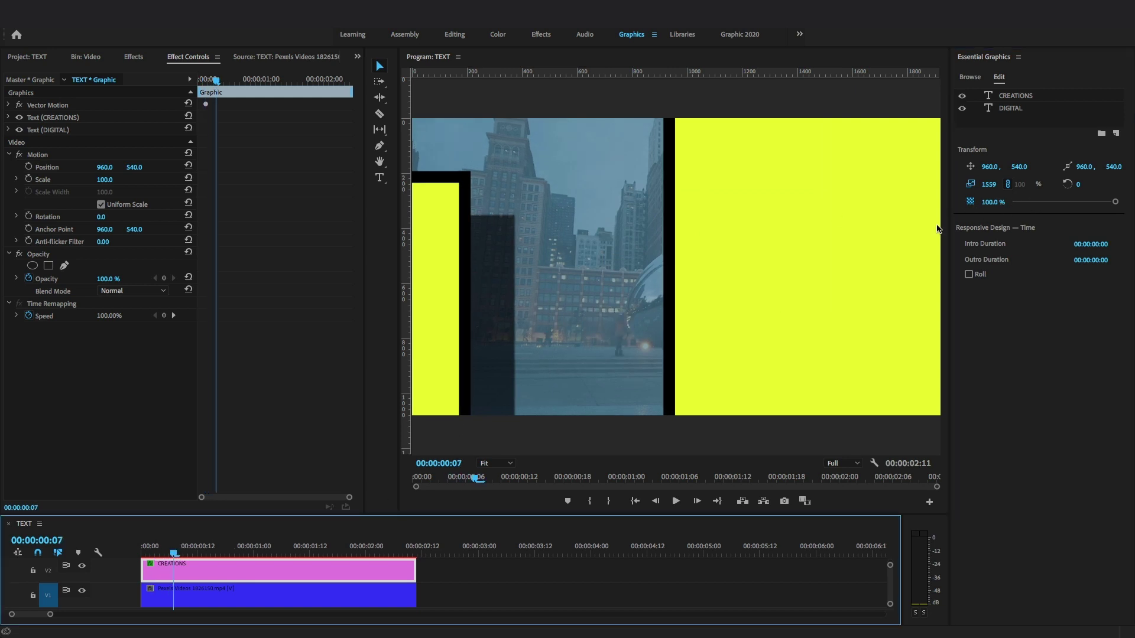
mouse_move(1000, 195)
mouse_down()
mouse_move(851, 195)
mouse_move(1005, 185)
mouse_up()
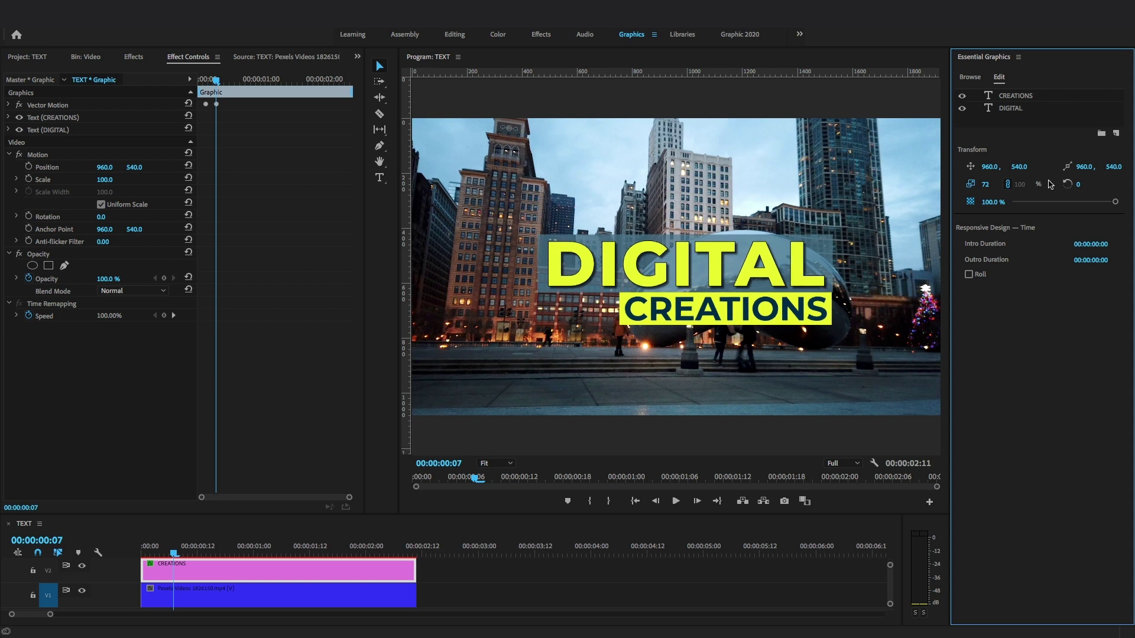
click(992, 184)
text(100)
key(Return)
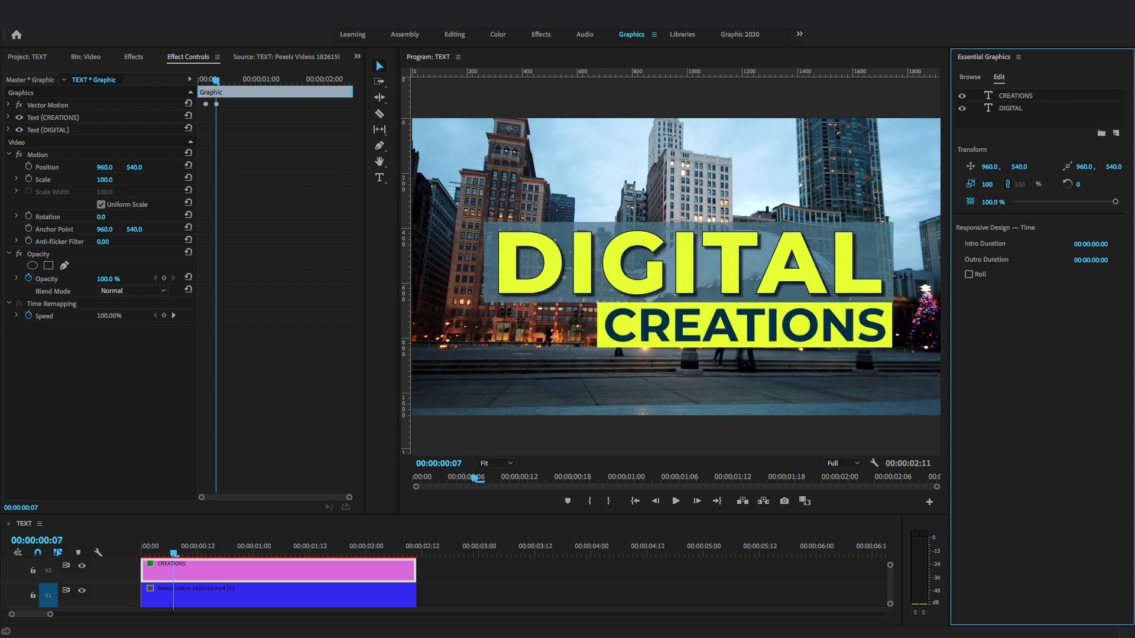
Keyframe the graphic's opacity from about 23% at 00:00:00:01 to nearly full at 00:00:00:08, and preview the animation from the start
drag(159, 555, 146, 555)
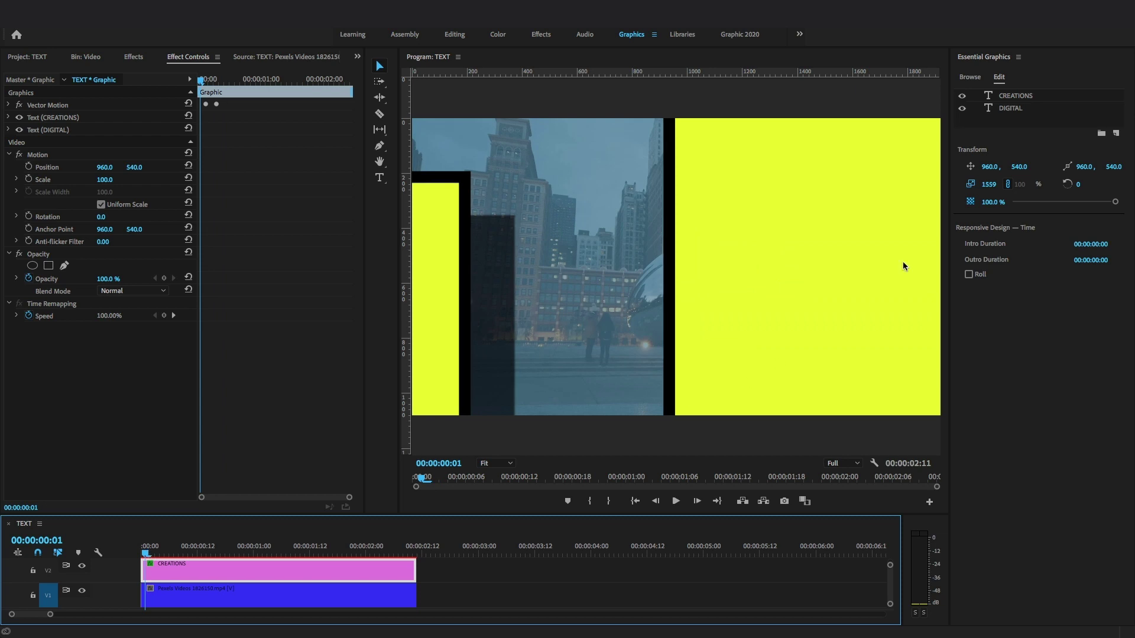
click(1035, 202)
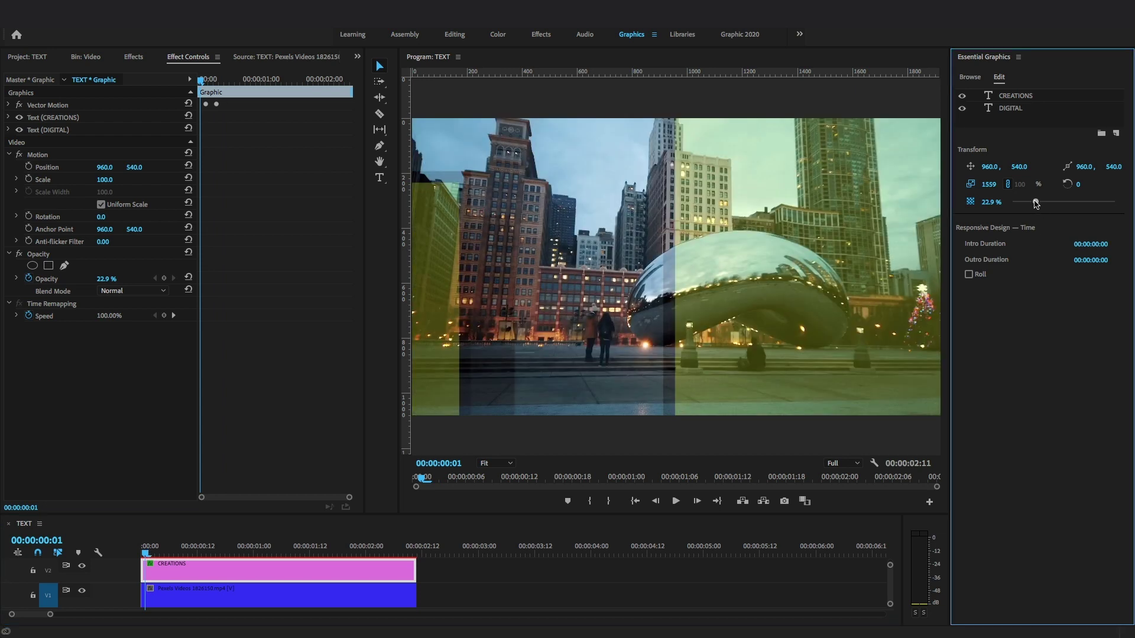
click(180, 548)
click(1114, 201)
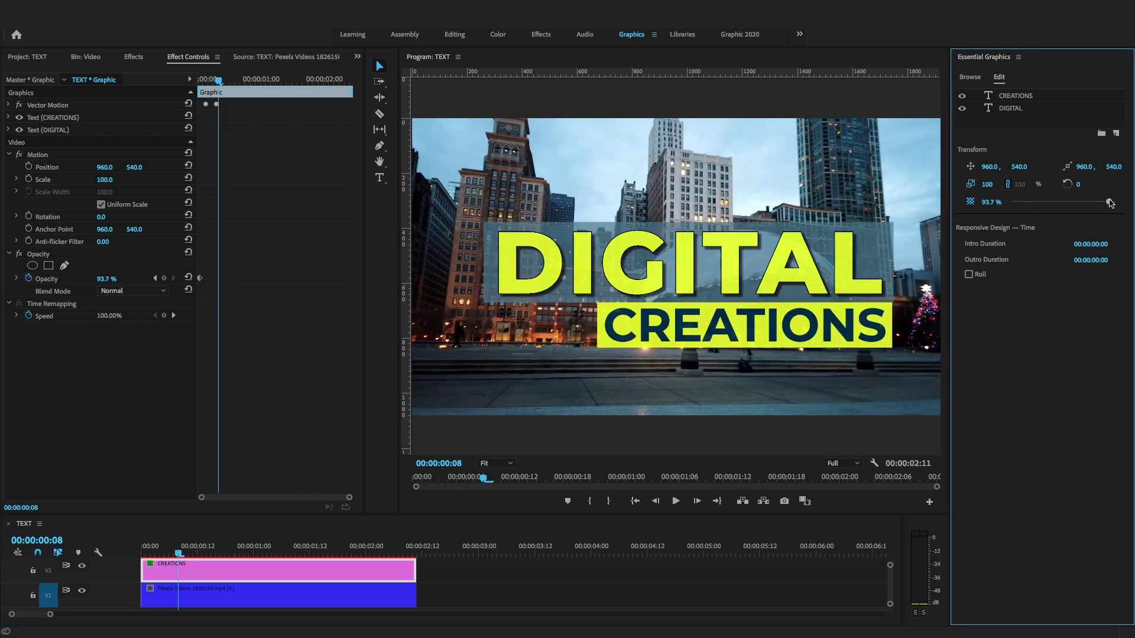
drag(173, 553, 142, 553)
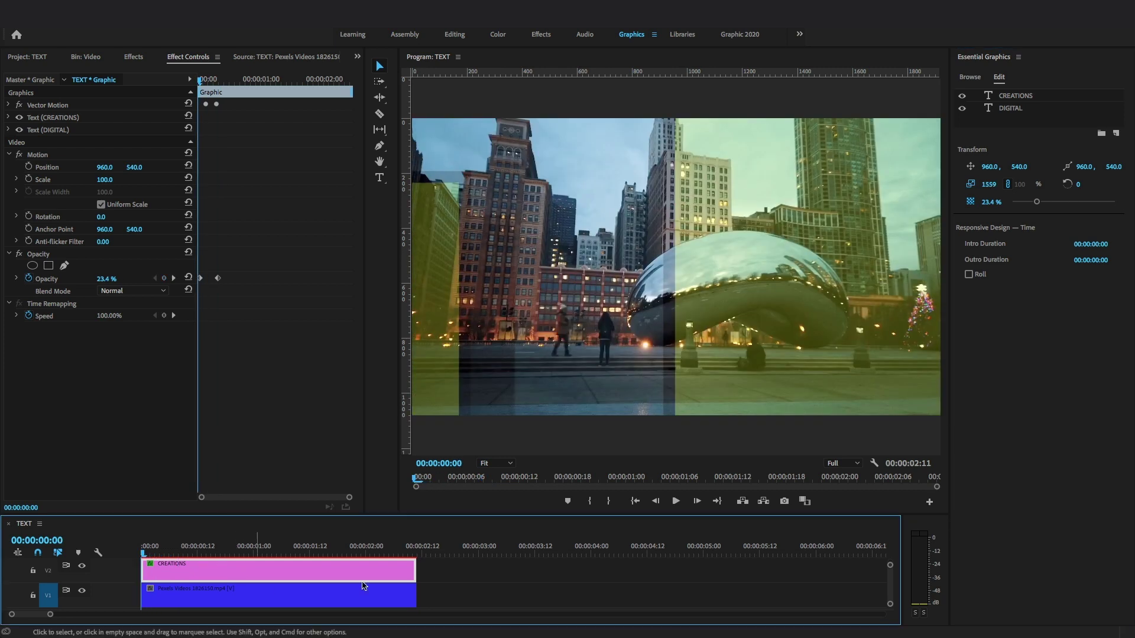
key(Return)
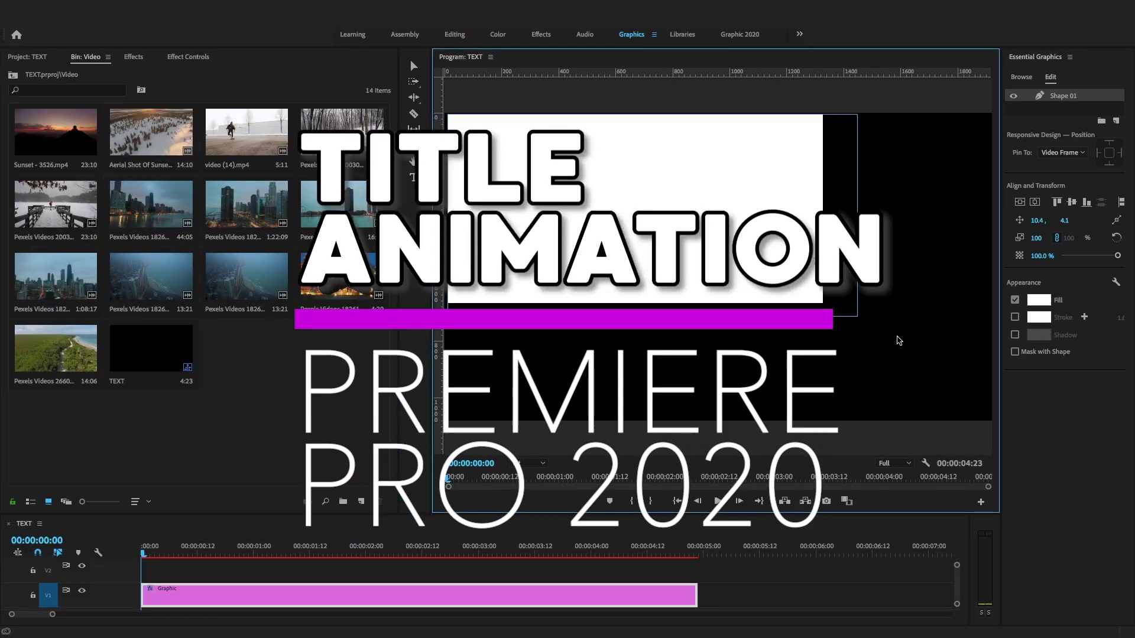
Draw a white rectangle that covers the entire video frame, and select it for moving
drag(897, 340, 1057, 458)
click(413, 65)
click(475, 127)
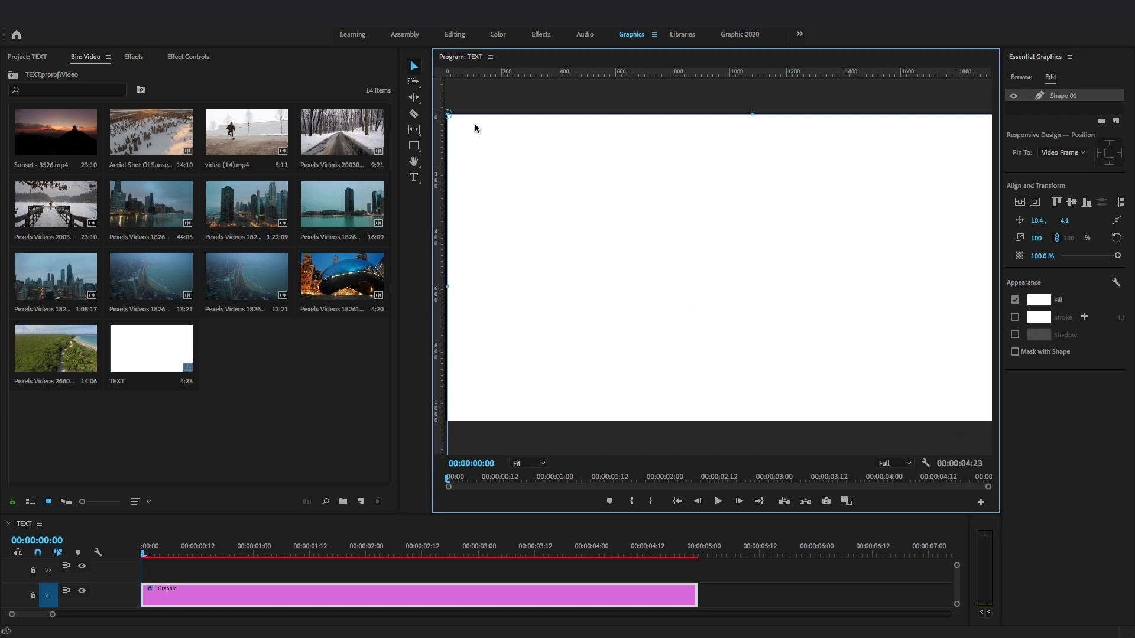
Centre the white rectangle over the frame at position -110, -65 so that it extends past every edge
click(531, 463)
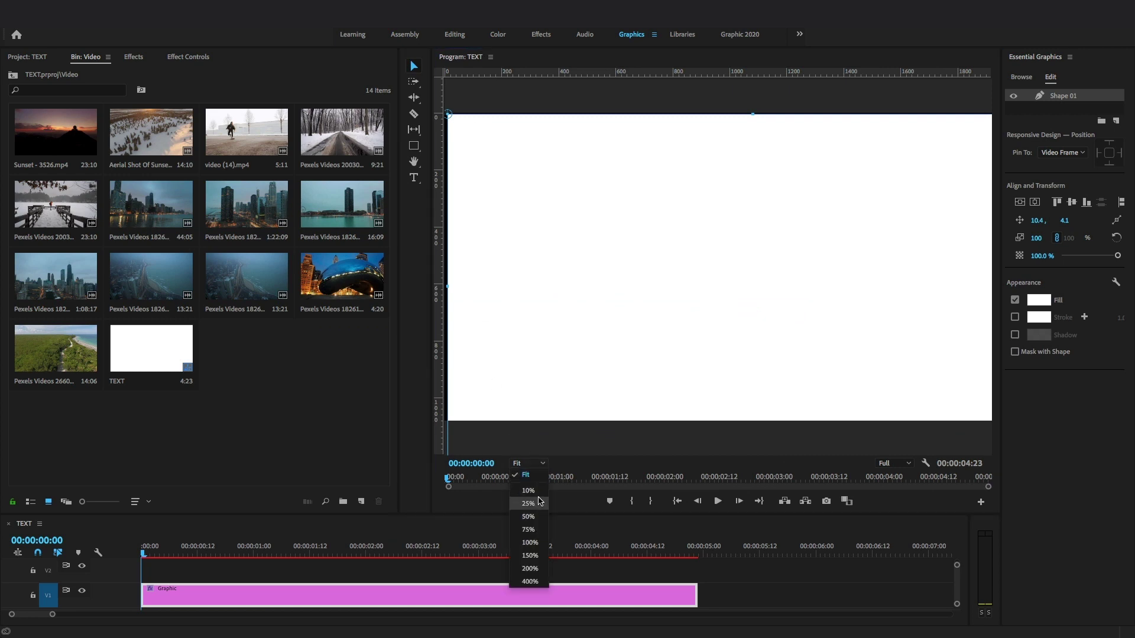
click(539, 500)
drag(690, 259, 682, 254)
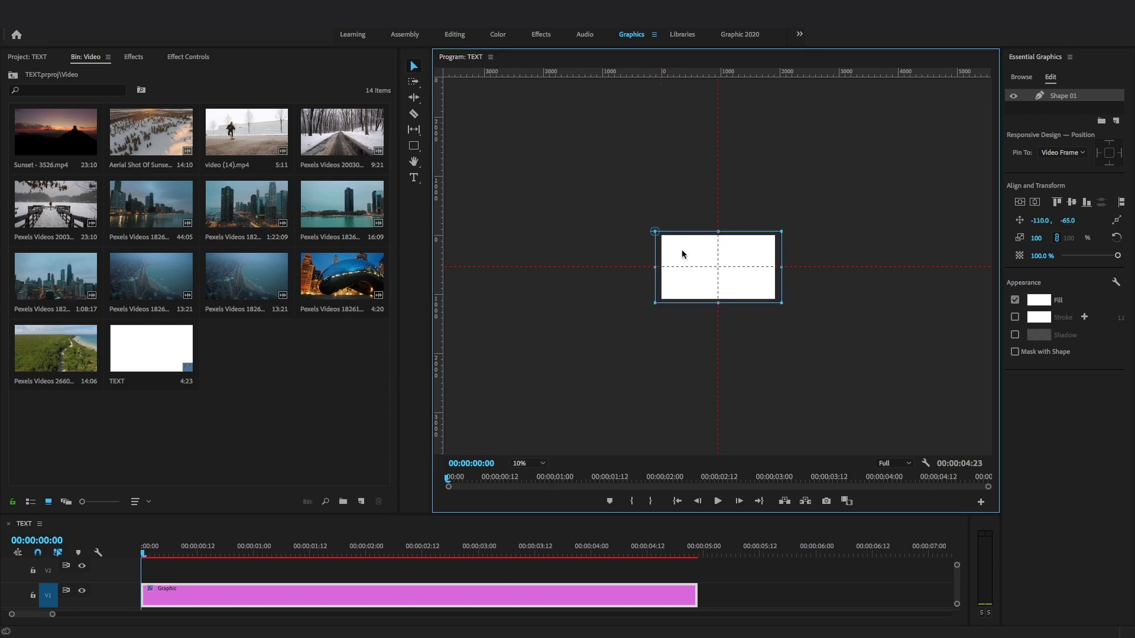
click(522, 461)
click(535, 477)
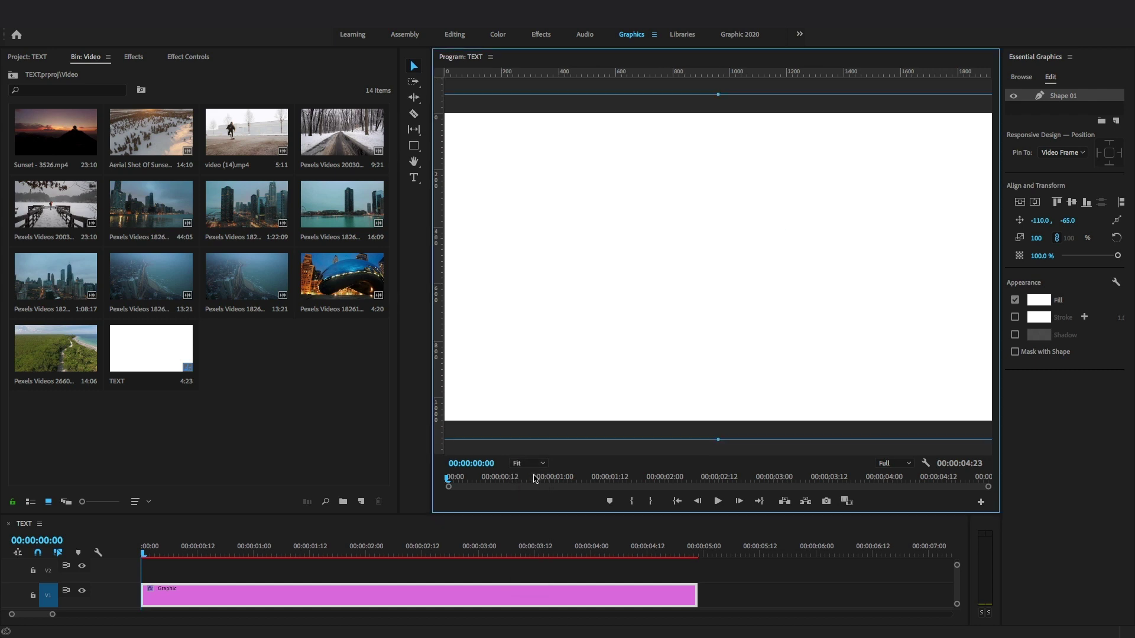
Rename the white rectangle's layer as Background
double_click(1062, 95)
text(Background)
key(Return)
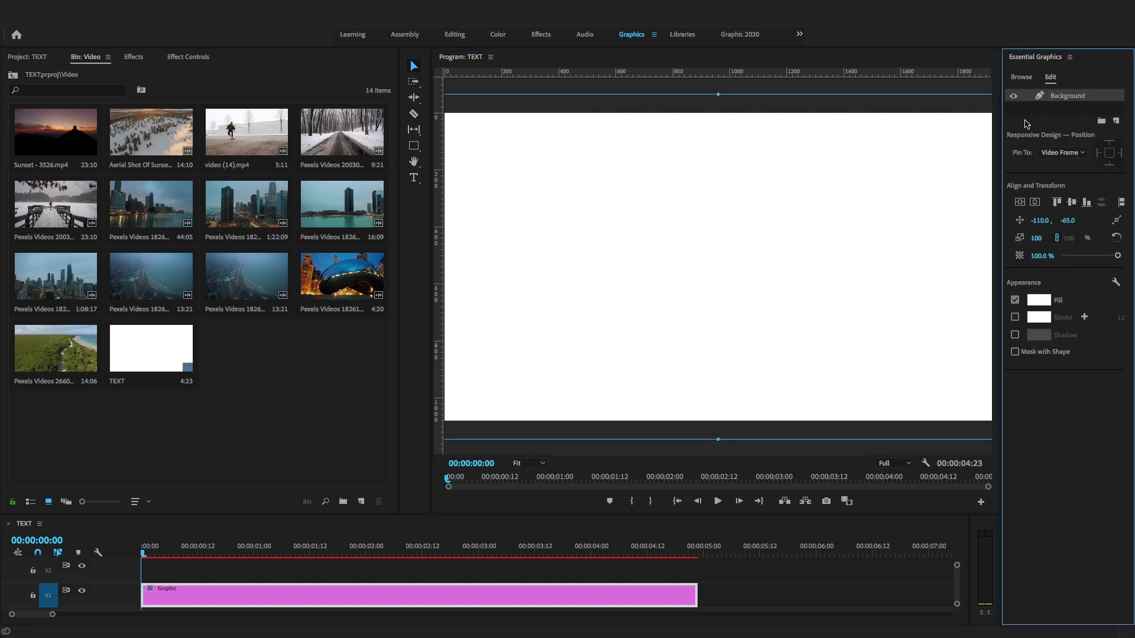
Fill the background rectangle with a linear gradient from white to light pink
click(1043, 304)
click(472, 237)
click(471, 261)
drag(453, 280, 432, 280)
click(643, 281)
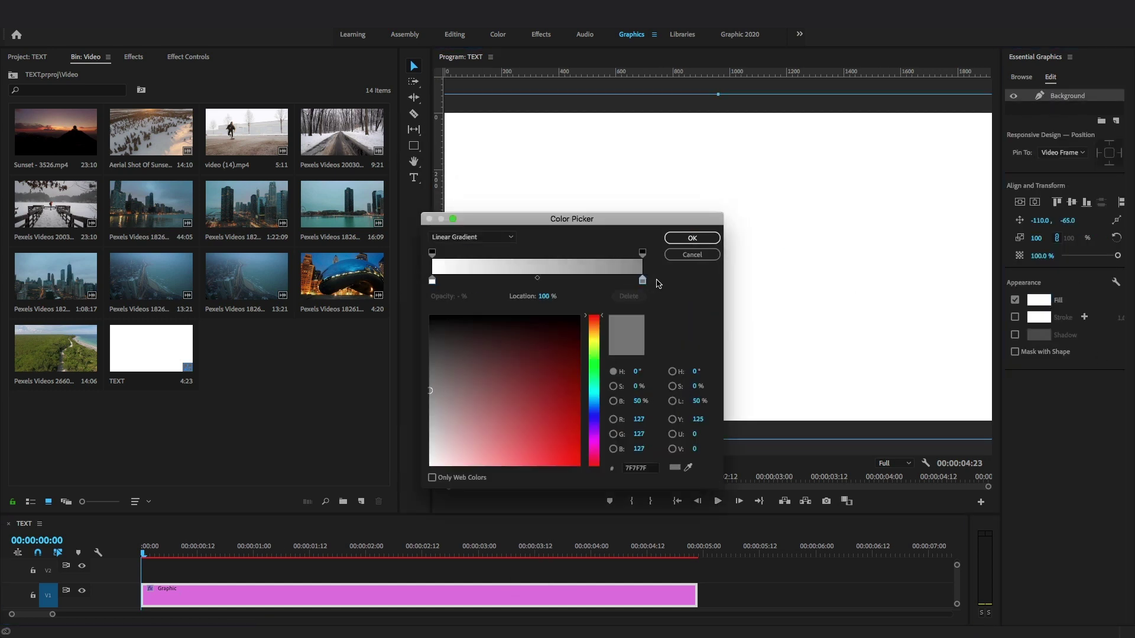
click(594, 444)
click(485, 452)
click(463, 461)
click(677, 240)
Change the background gradient to radial, with its white centre in the middle of the frame and pink reaching the edge
drag(868, 266, 989, 260)
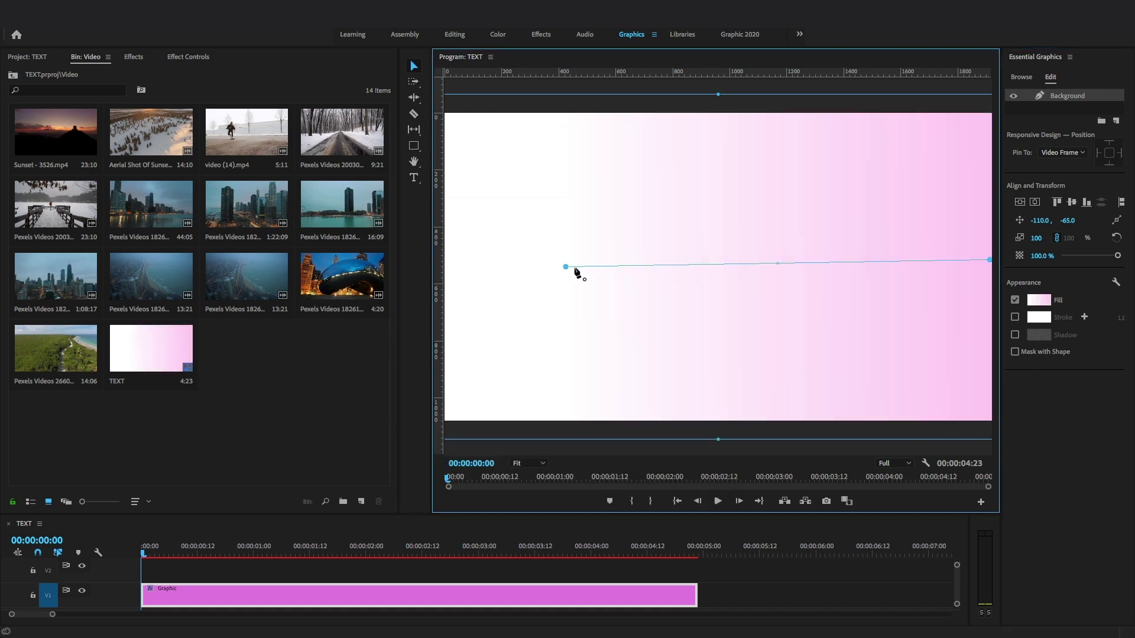
drag(565, 266, 707, 268)
click(1038, 300)
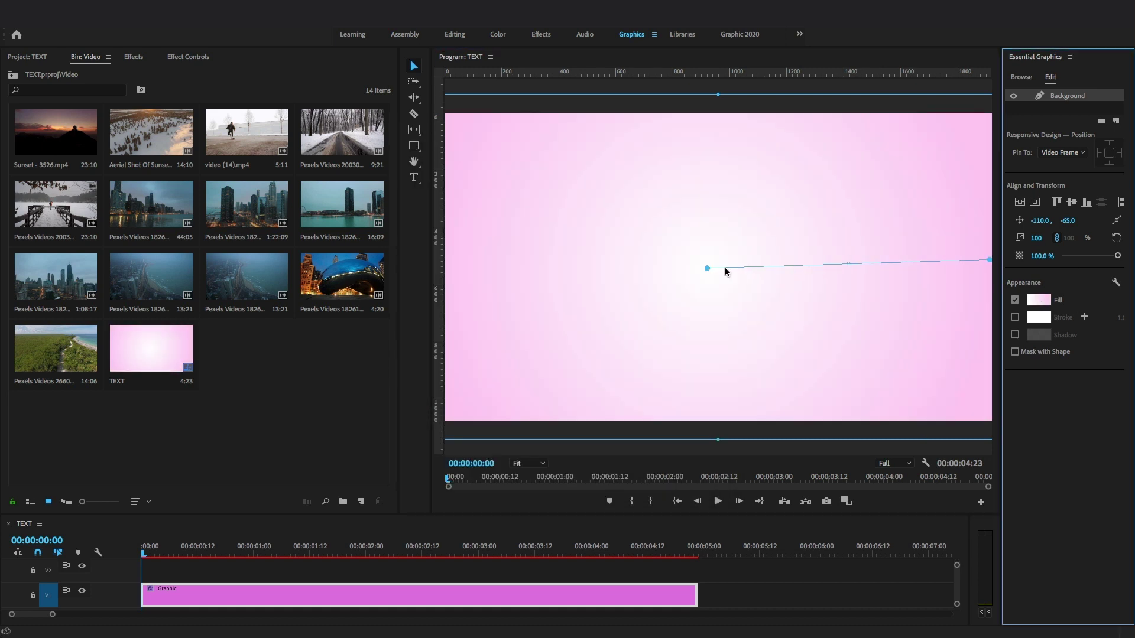
drag(707, 268, 714, 268)
Draw a tall, narrow vertical bar near the middle of the frame and fill it with magenta
click(414, 145)
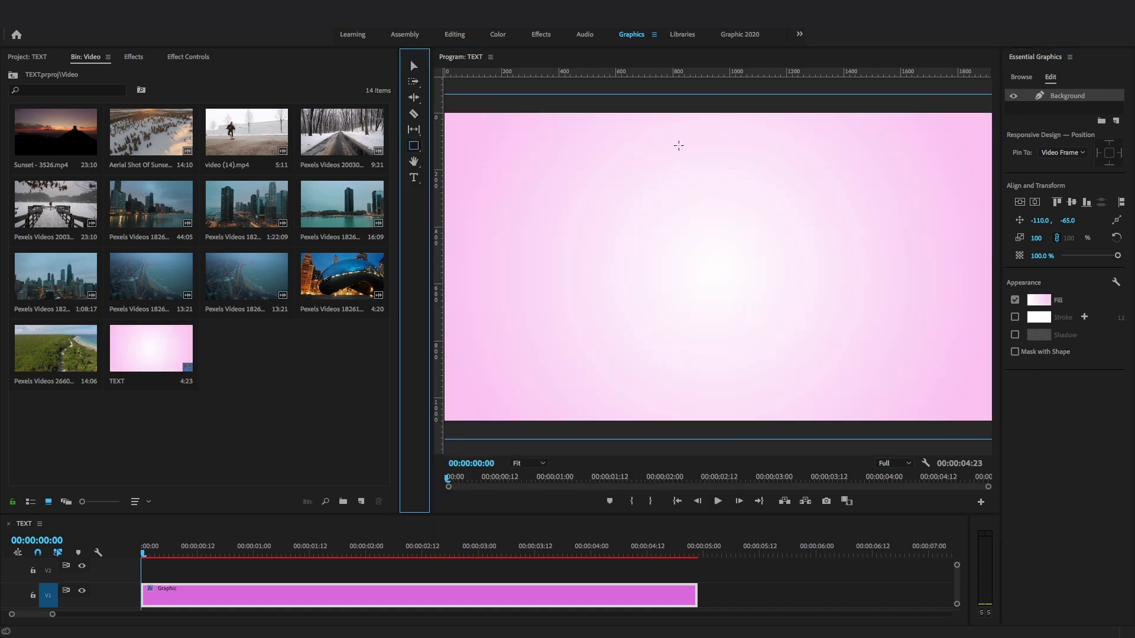
mouse_move(679, 142)
mouse_down()
mouse_move(696, 392)
mouse_move(688, 417)
mouse_up()
key(v)
drag(688, 142, 690, 127)
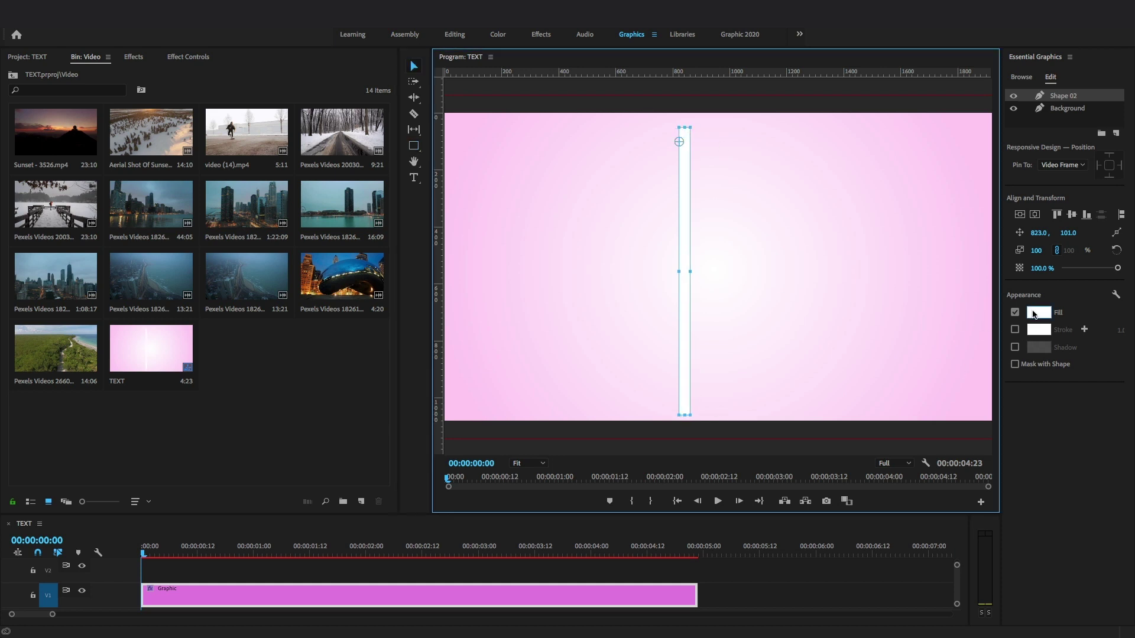
click(1034, 313)
click(538, 307)
Move the magenta bar's anchor point to its middle and centre the bar horizontally in the frame
click(689, 146)
click(529, 464)
click(529, 532)
drag(664, 109, 669, 310)
click(531, 463)
click(530, 474)
click(413, 66)
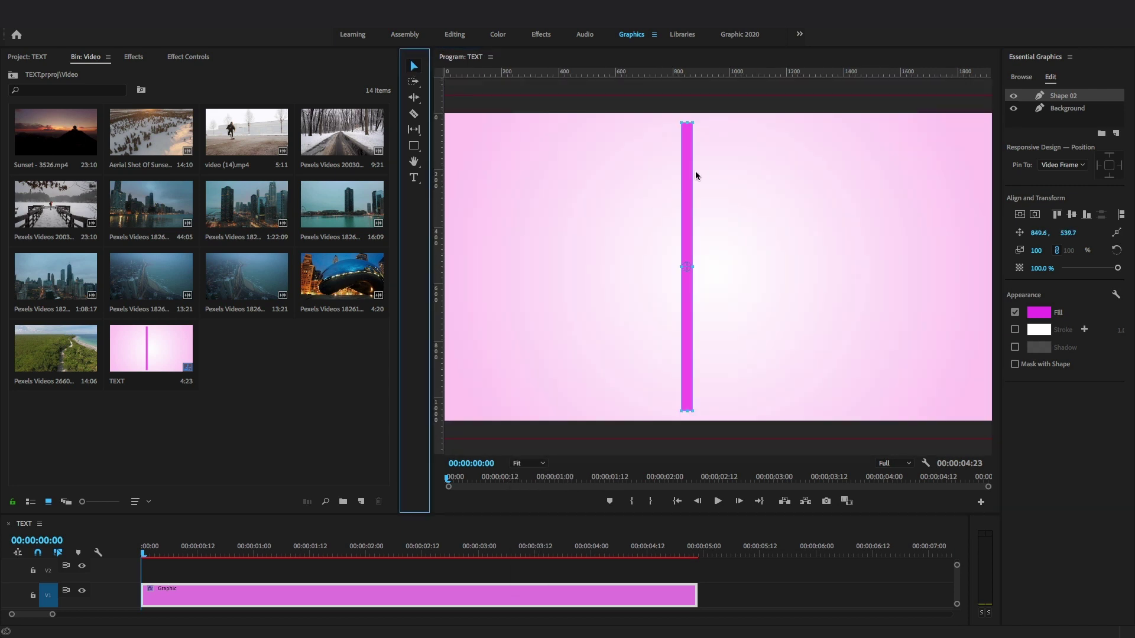
click(1034, 214)
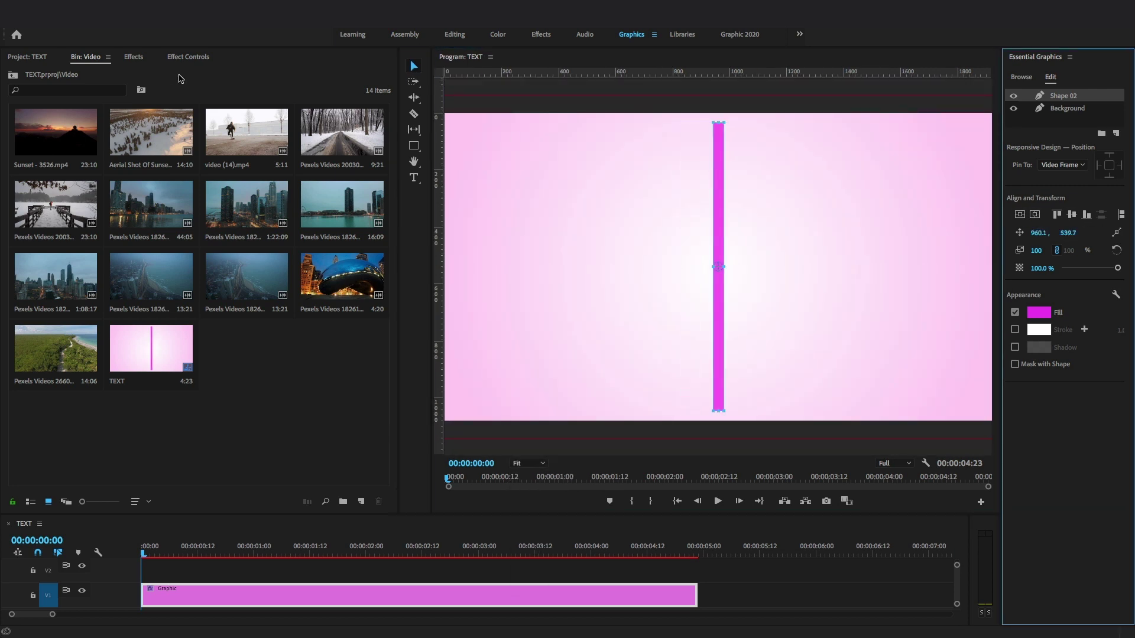
Rename the magenta bar's layer as line and turn off Uniform Scale for it
click(187, 57)
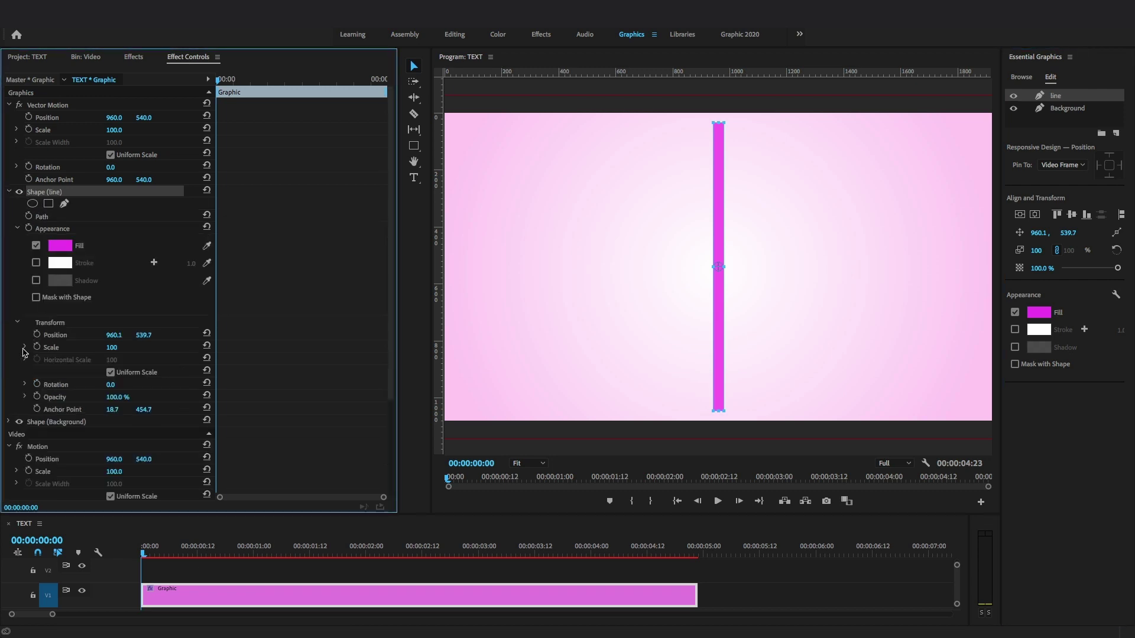
click(24, 347)
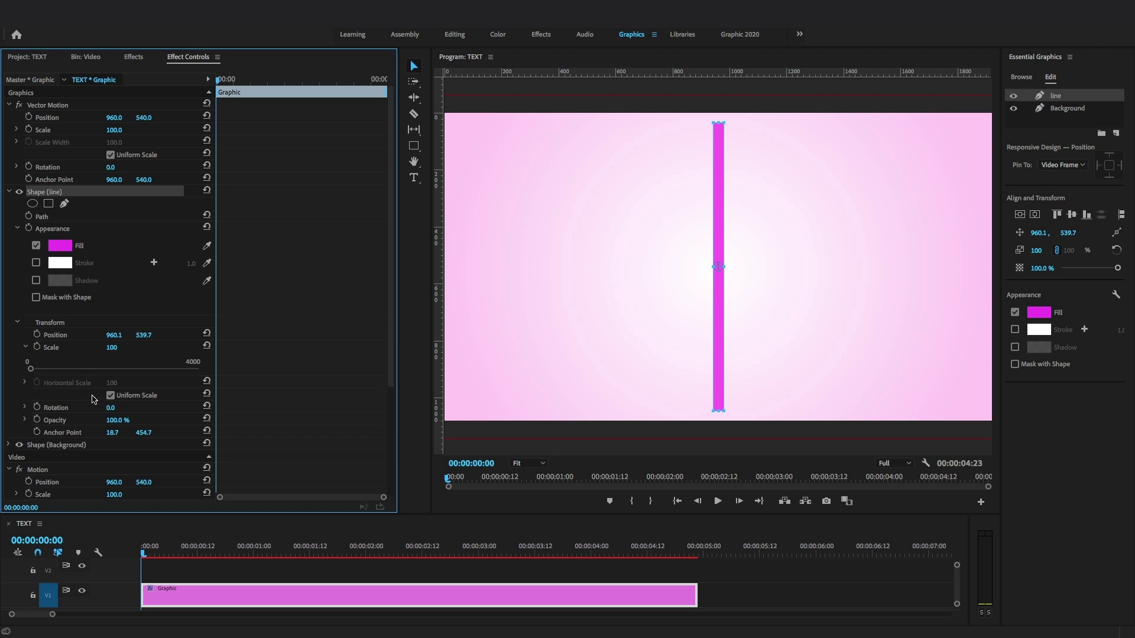
click(110, 396)
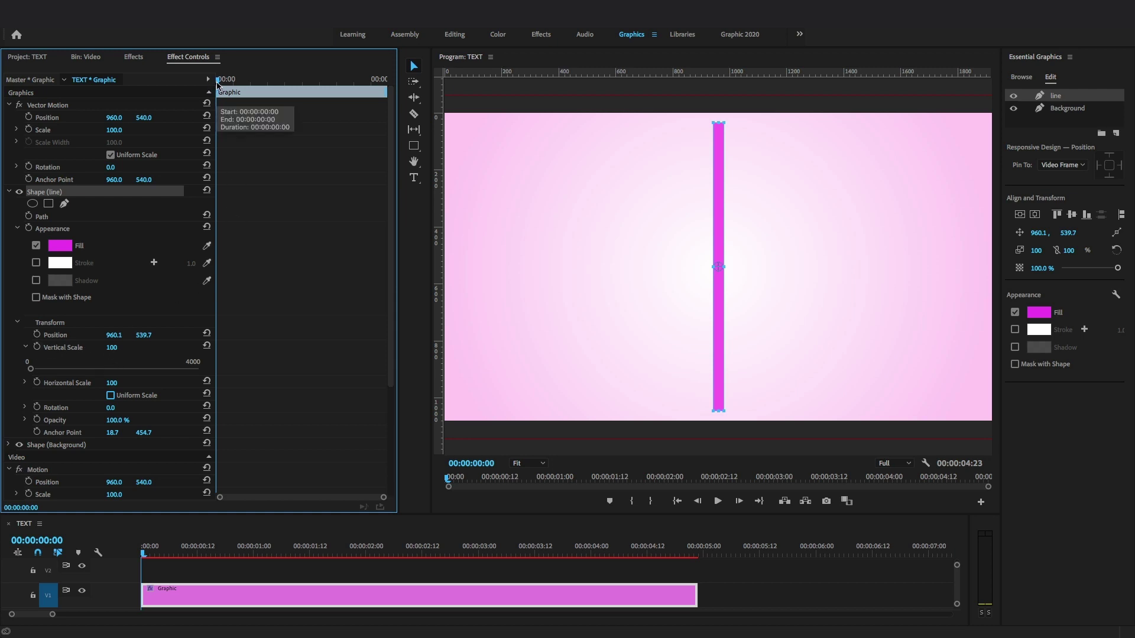
Animate the line's vertical scale from 0 near the start of the clip to 91 at 00:00:00:13
drag(218, 84, 220, 86)
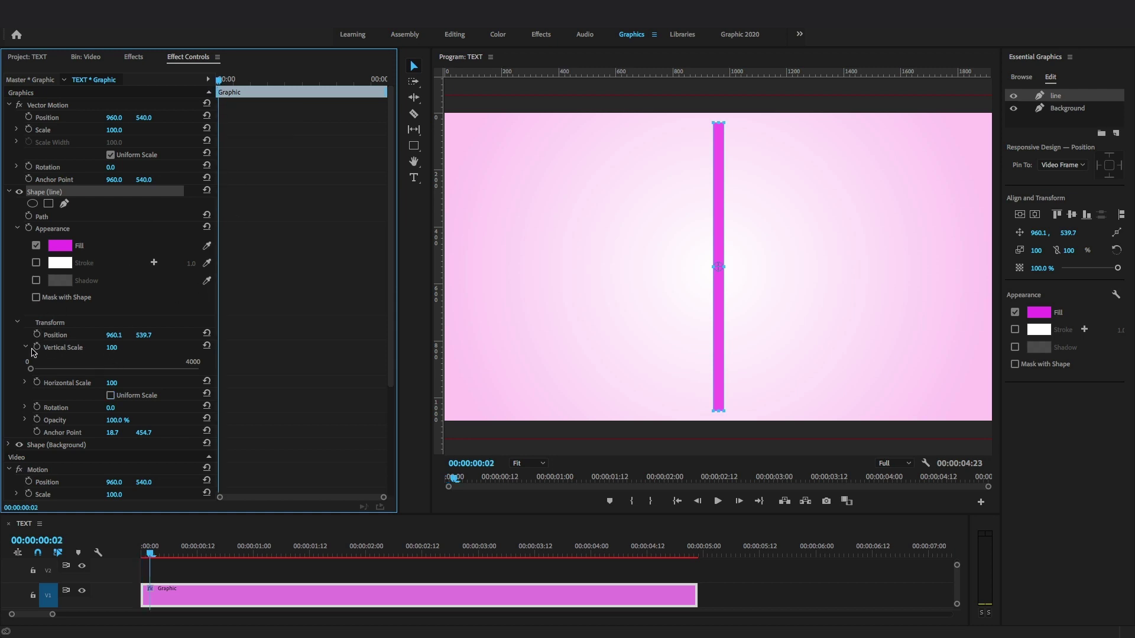
click(122, 345)
text(0)
key(Return)
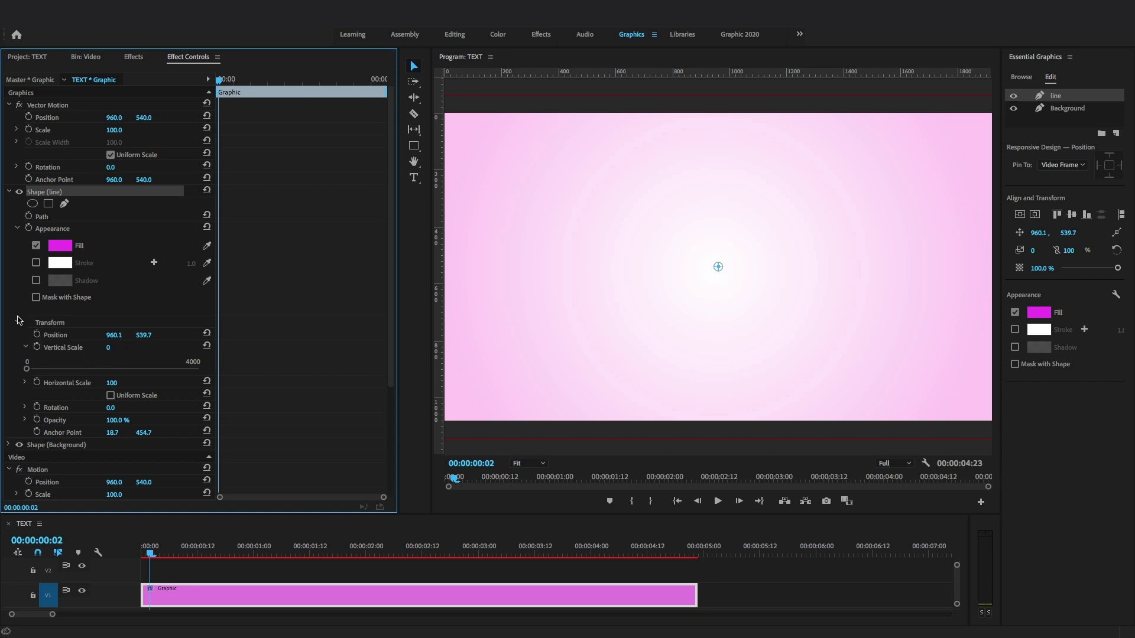
click(36, 348)
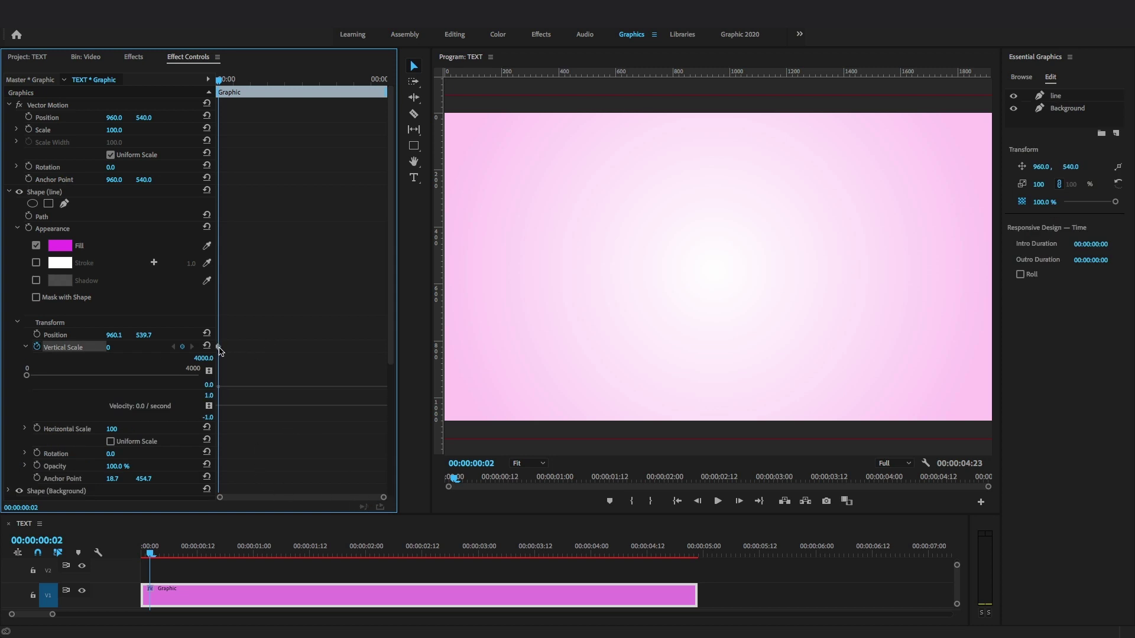
drag(219, 347, 222, 348)
drag(220, 81, 235, 81)
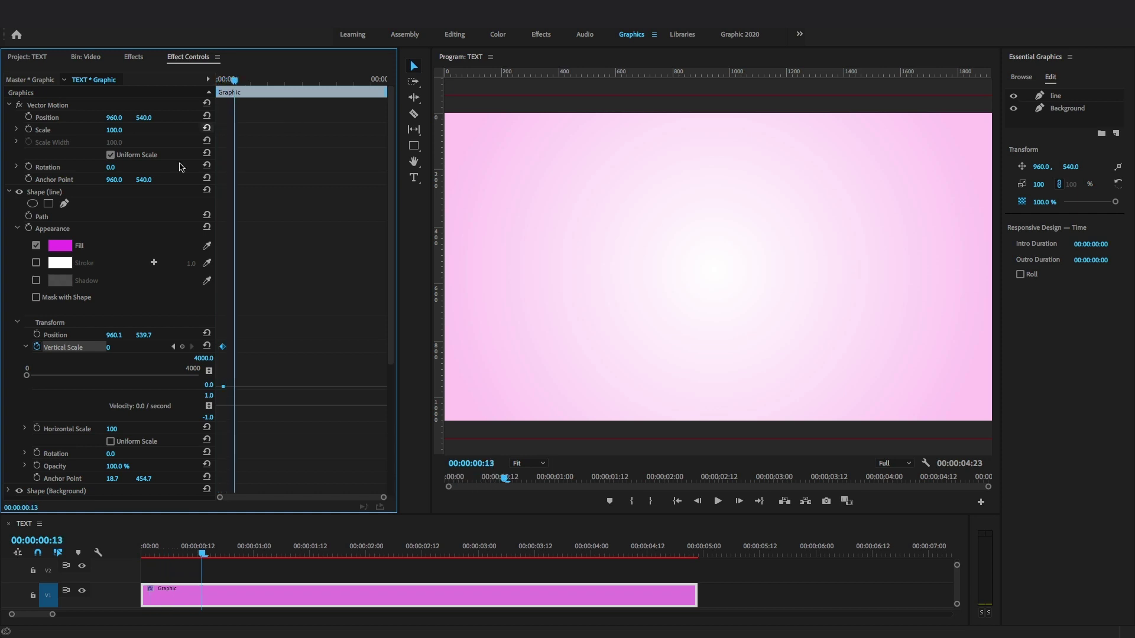
drag(109, 347, 162, 348)
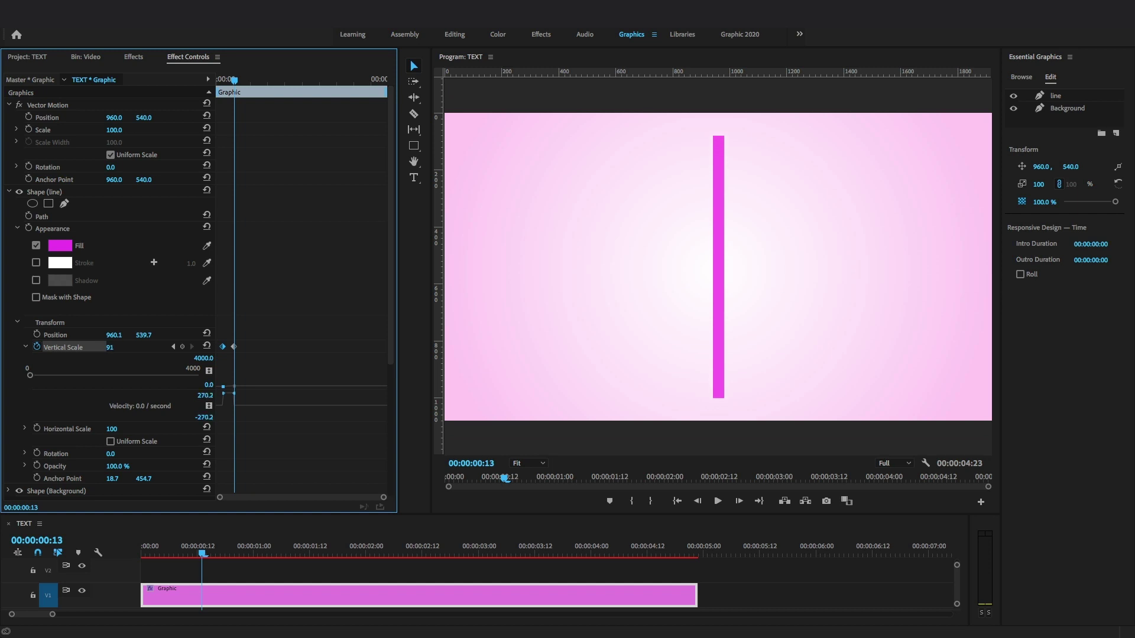
Ease the line's vertical scale keyframes and sharpen the velocity curve between them
right_click(233, 348)
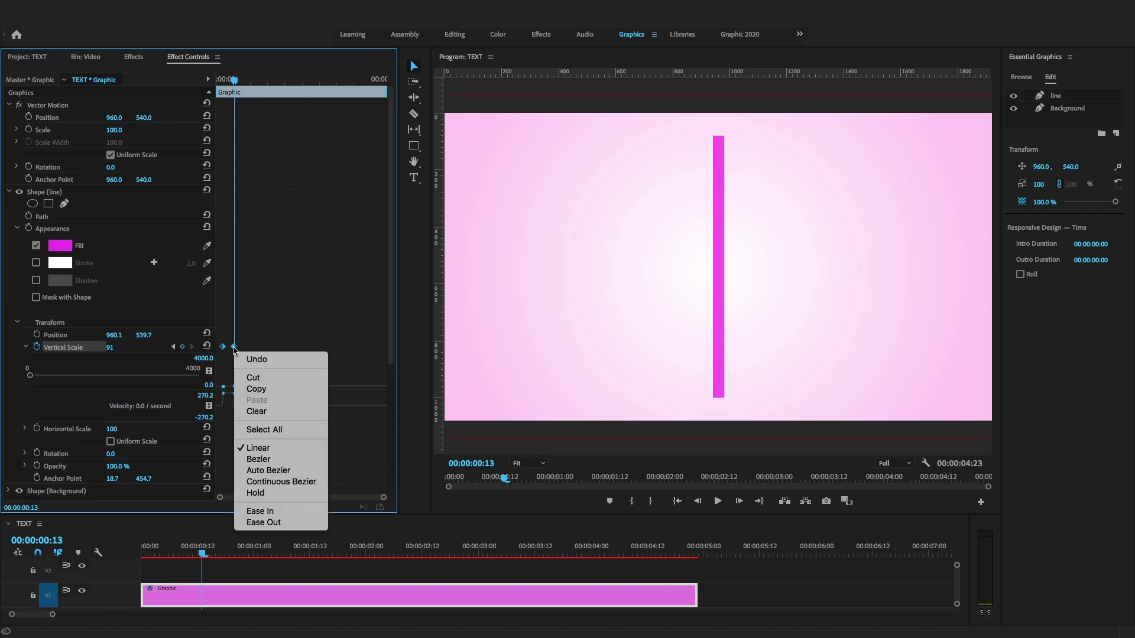
click(279, 518)
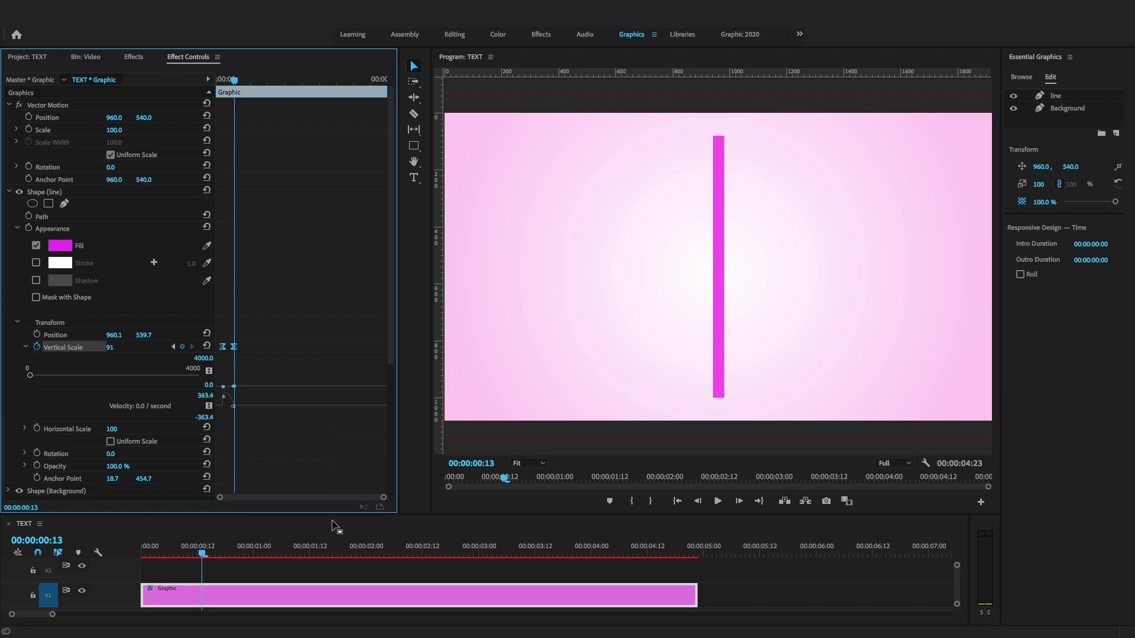
drag(381, 500, 320, 499)
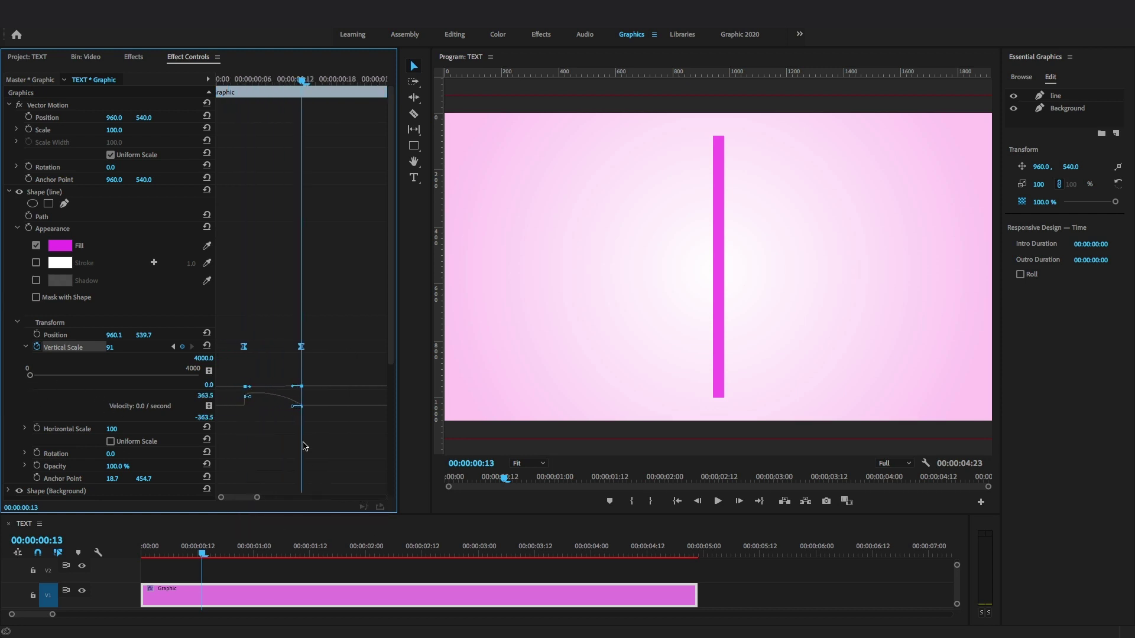
mouse_move(290, 406)
mouse_down()
mouse_move(256, 405)
mouse_move(276, 409)
mouse_up()
Animate the line's rotation from 0° at 00:00:00:16 to 90° at 00:00:00:18
click(233, 81)
drag(233, 81, 327, 105)
click(25, 453)
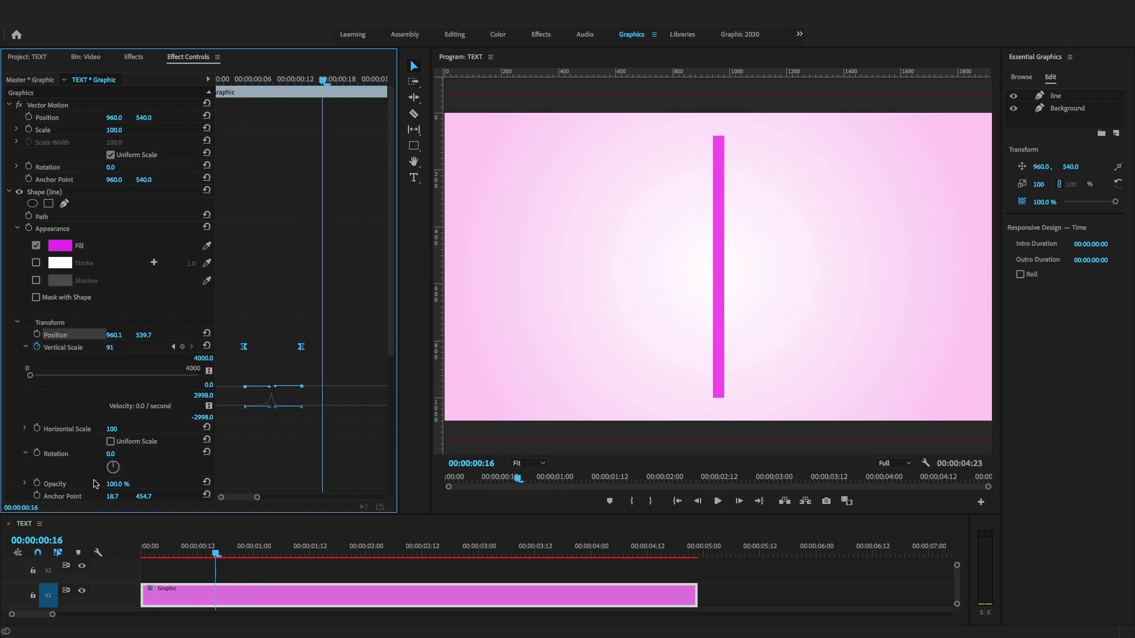
click(37, 454)
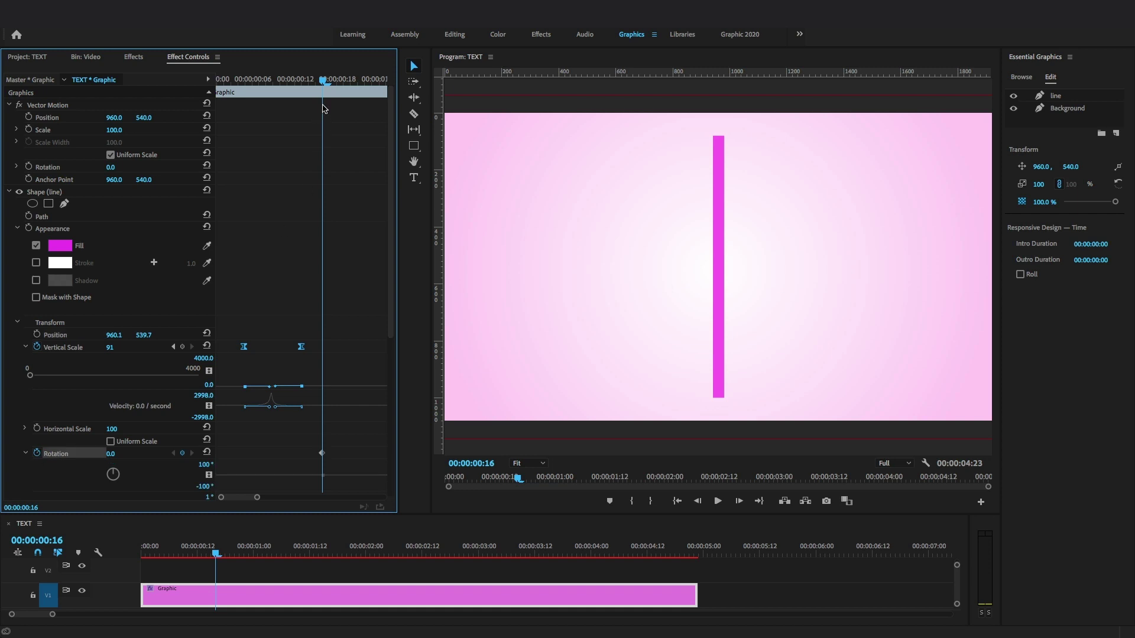
drag(322, 83, 334, 87)
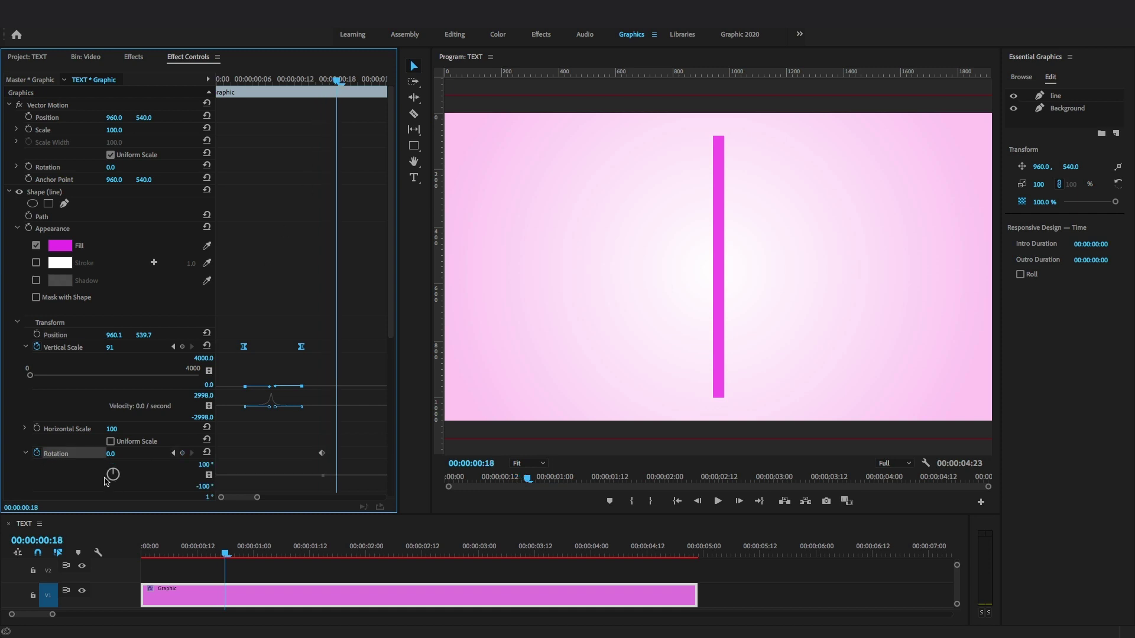
click(113, 454)
text(90)
key(Return)
Ease the line's rotation keyframes with a sharper velocity curve and preview the animation from the start
drag(307, 446, 344, 461)
right_click(336, 453)
click(361, 612)
drag(296, 464, 280, 473)
key(space)
drag(301, 81, 216, 81)
drag(399, 435, 449, 435)
drag(271, 497, 283, 497)
click(259, 79)
key(Return)
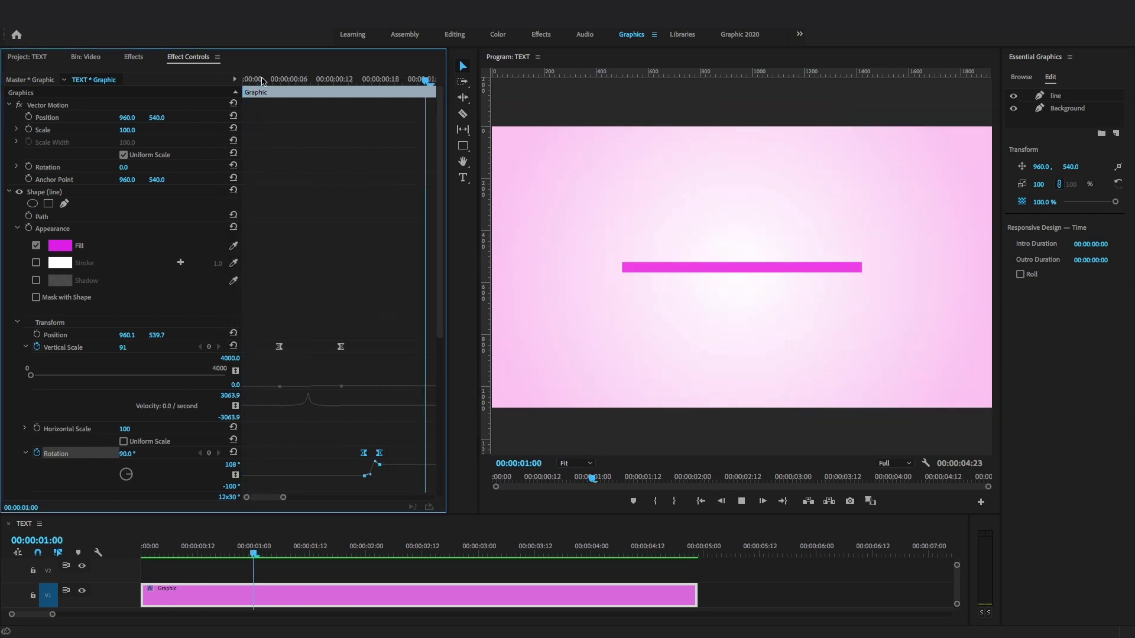
Add the two-line title "Digital Creations" in Montserrat Black at 95% scale, sitting directly above the horizontal line
key(t)
click(619, 170)
text(Digital)
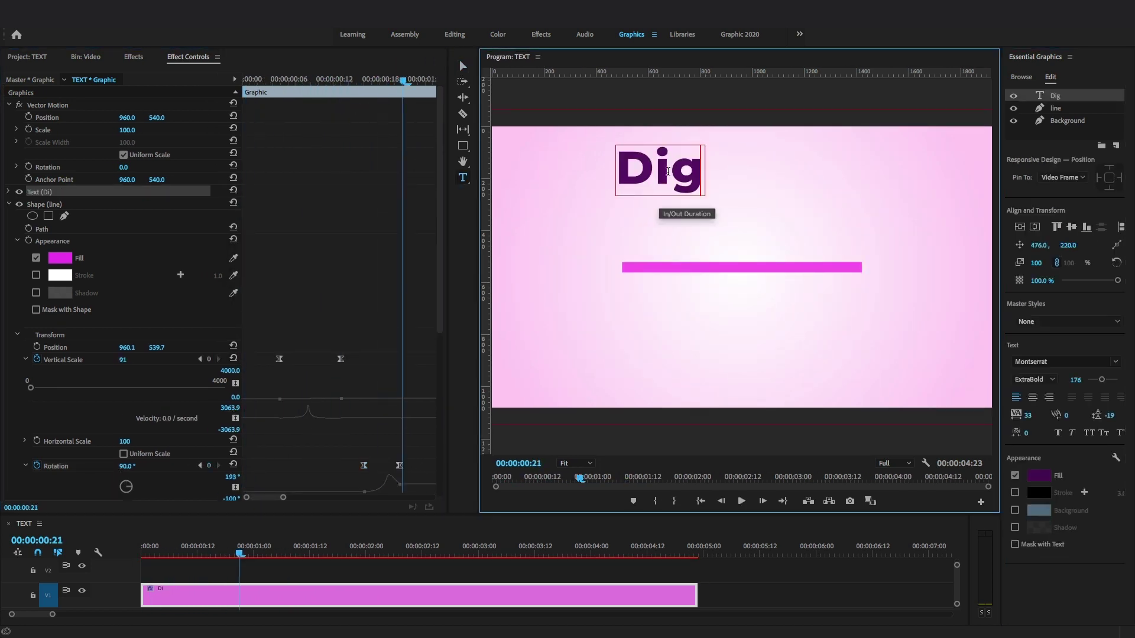
key(Return)
text(Creations)
key(Escape)
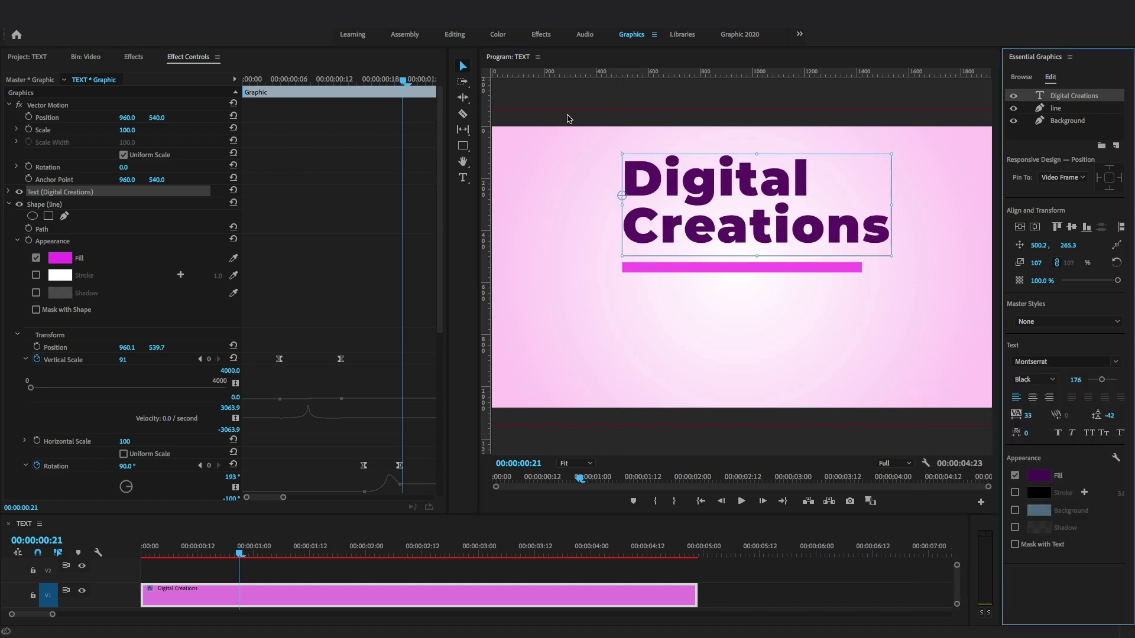
drag(886, 153, 869, 170)
drag(647, 221, 651, 241)
Animate the Digital Creations text's horizontal position from 3472.2, outside the frame, to 479.2 at 00:00:00:21
click(9, 191)
drag(440, 215, 440, 273)
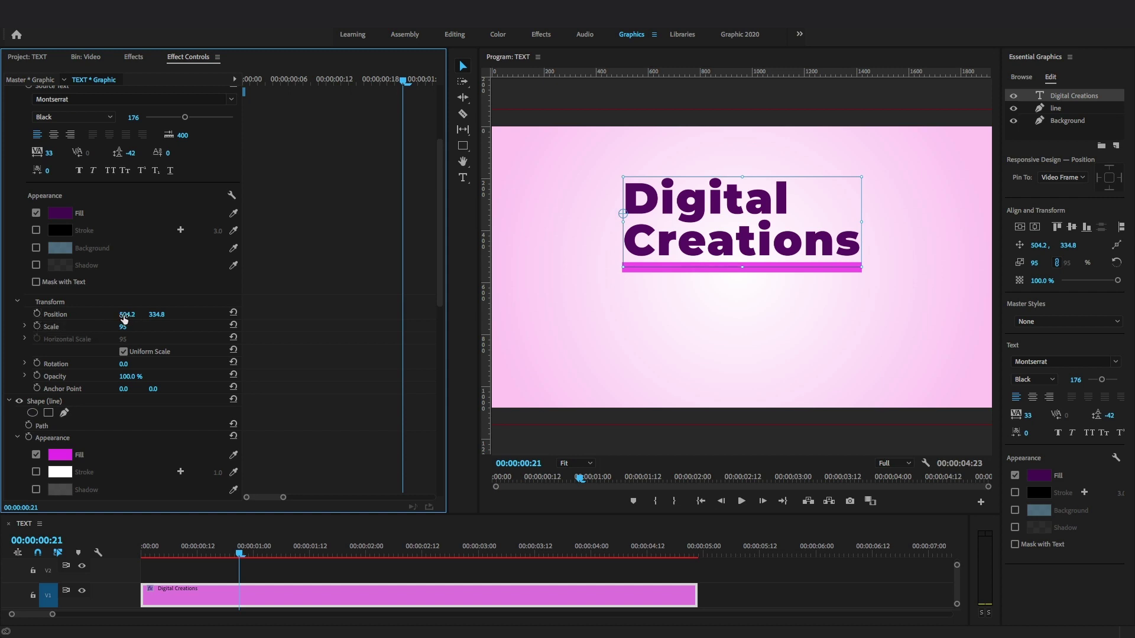
drag(127, 314, 292, 313)
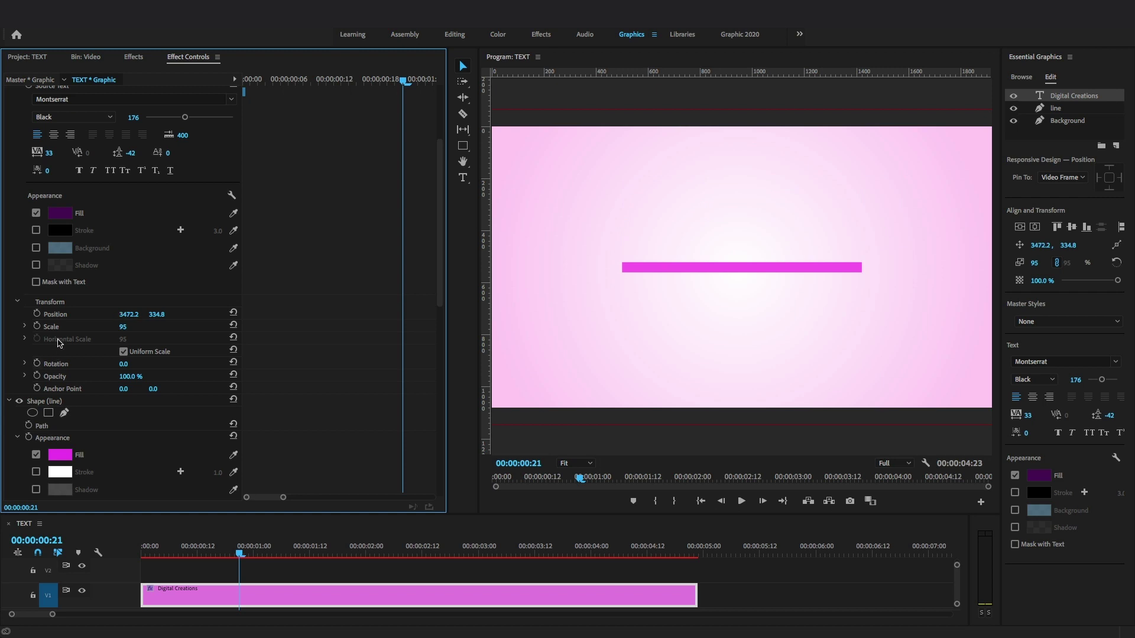
click(37, 315)
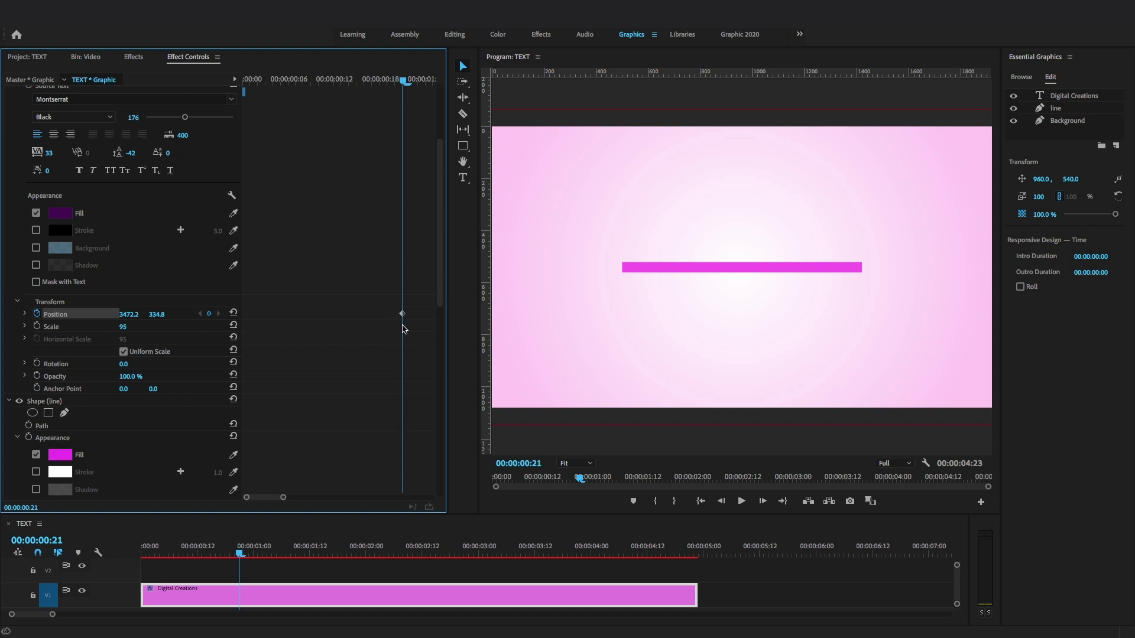
drag(402, 314, 365, 322)
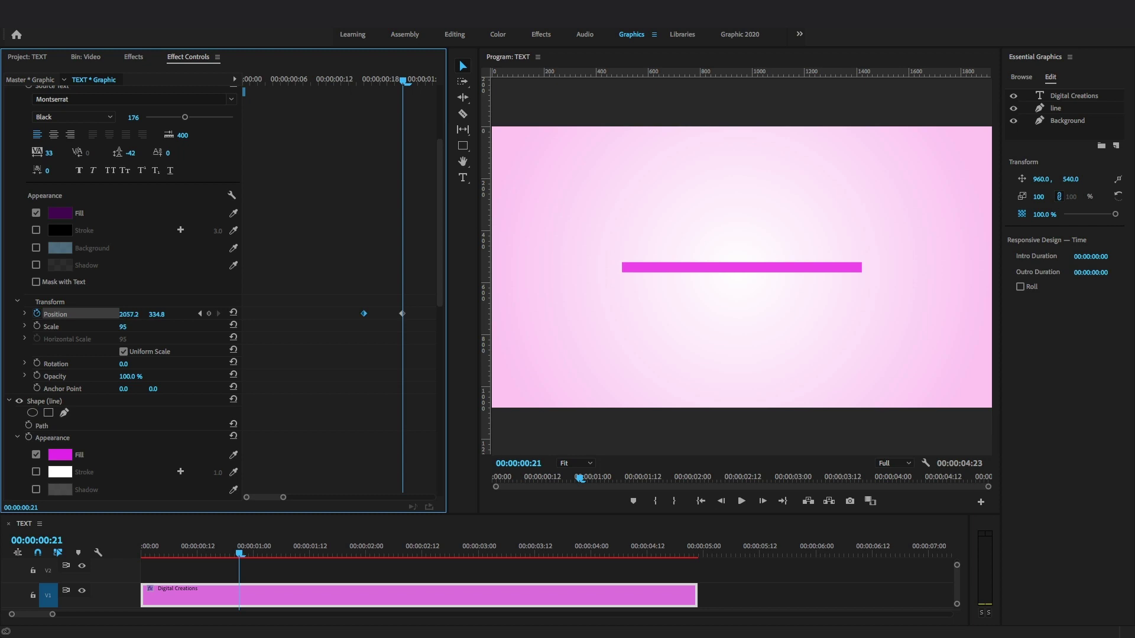
drag(128, 314, 54, 313)
drag(127, 313, 103, 314)
Ease the Digital Creations text's position keyframes and sharpen the velocity curve between them
right_click(403, 315)
mouse_move(443, 413)
click(556, 477)
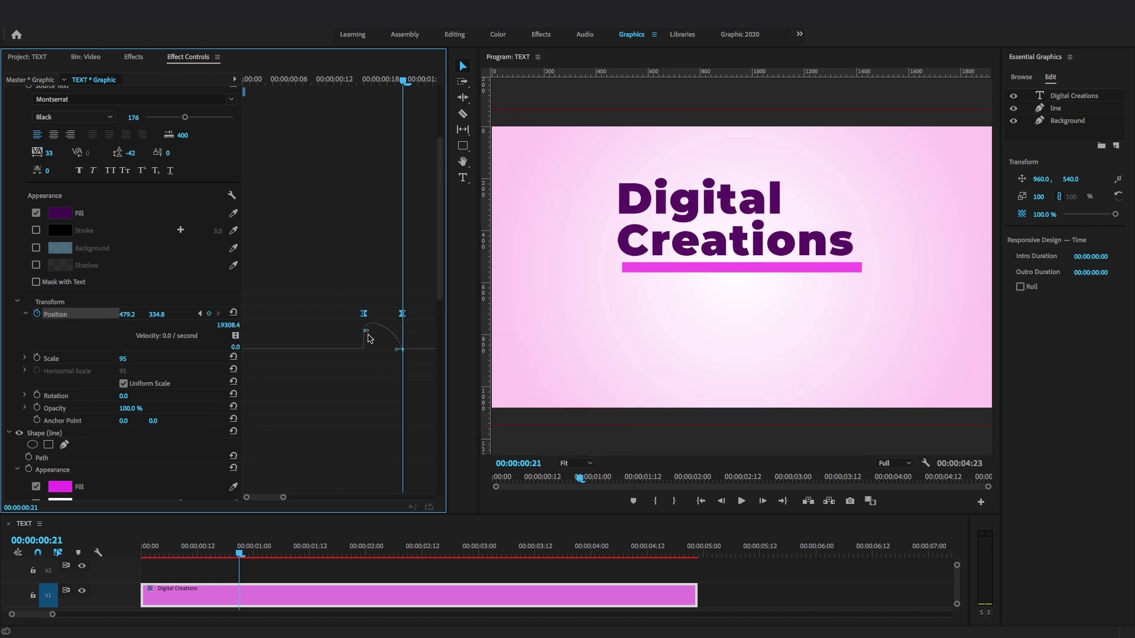
mouse_move(376, 349)
mouse_down()
mouse_move(395, 349)
mouse_move(374, 349)
mouse_up()
Preview the Digital Creations slide-in and shift its position keyframes a few frames later
key(space)
scroll(355, 130, up, 1)
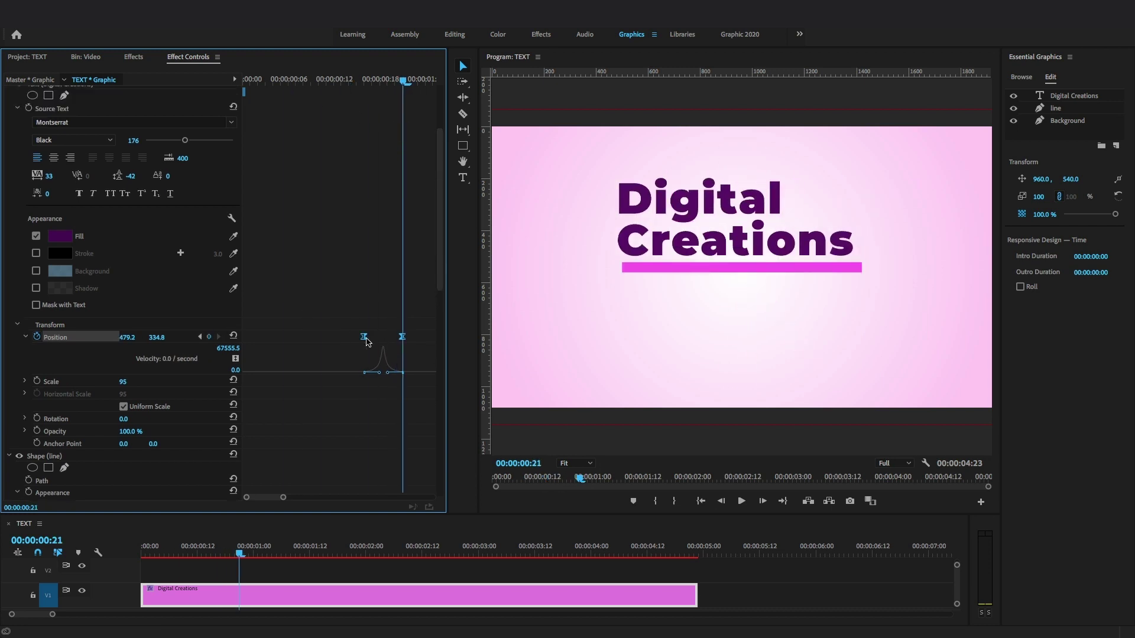
drag(416, 82, 391, 84)
key(space)
click(392, 82)
key(space)
key(space)
click(392, 81)
key(space)
click(395, 81)
Add the text "SUBSCRIBE" below the line at 00:00:01:00
click(463, 177)
click(424, 81)
click(618, 335)
text(SUBSCRIBE)
click(463, 66)
Set the SUBSCRIBE text to Montserrat ExtraLight Italic and fit it under the line at 84% scale, position 502.6, 685.7
click(1115, 374)
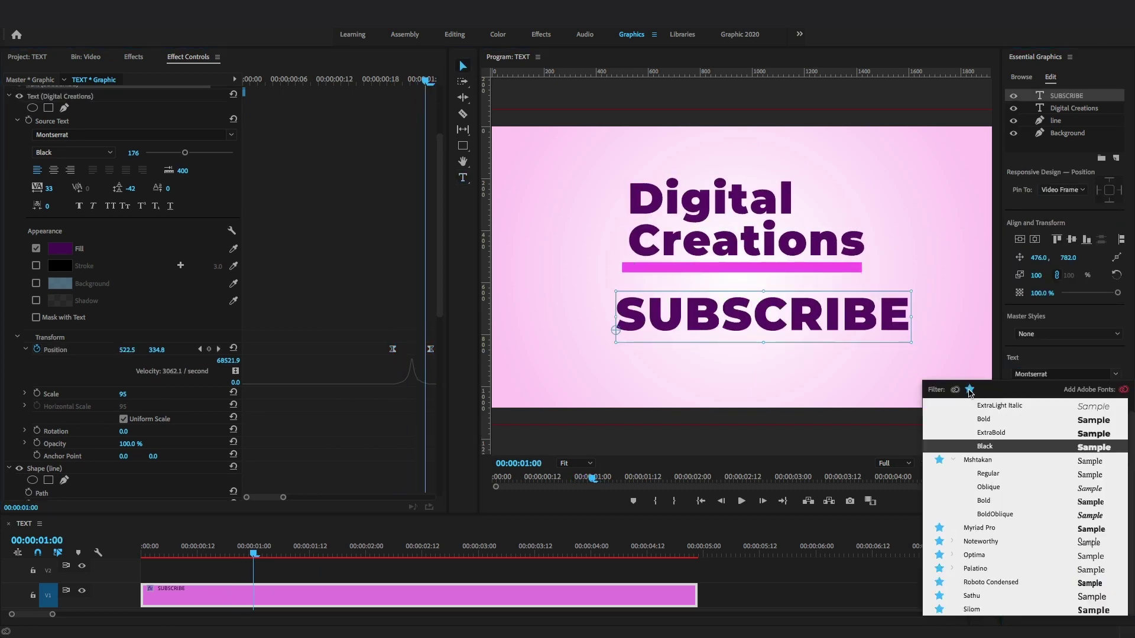
click(1009, 416)
drag(904, 292, 840, 300)
drag(796, 320, 861, 270)
drag(822, 293, 823, 296)
Move the SUBSCRIBE text below the frame by setting its vertical position to 1316.7
mouse_move(440, 196)
mouse_down()
mouse_move(451, 194)
mouse_move(446, 218)
mouse_up()
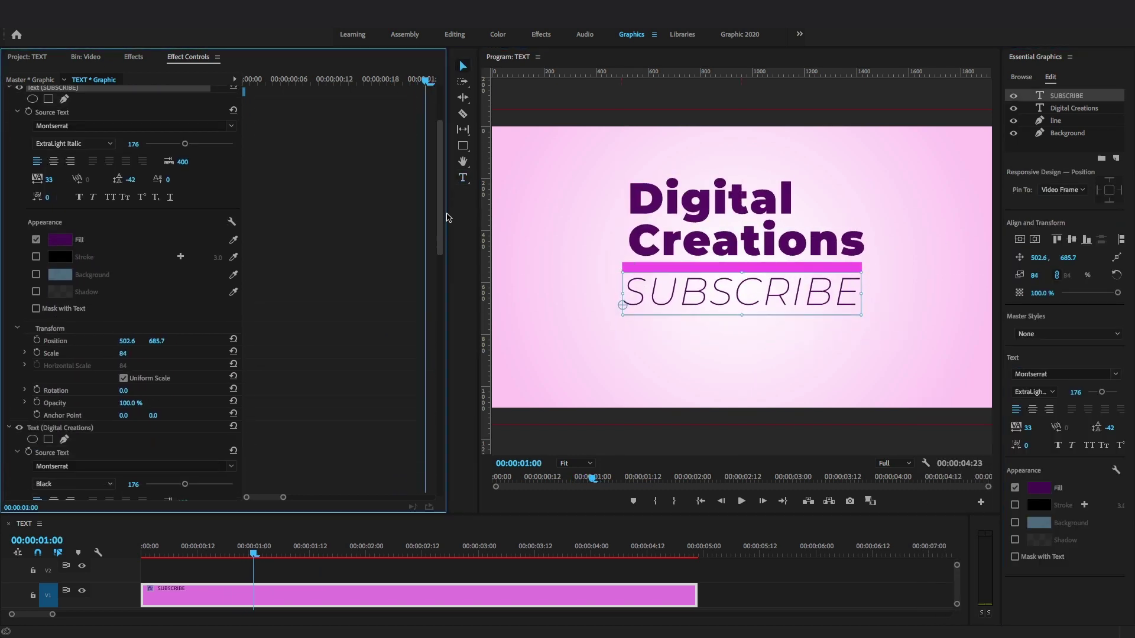
scroll(447, 217, down, 1)
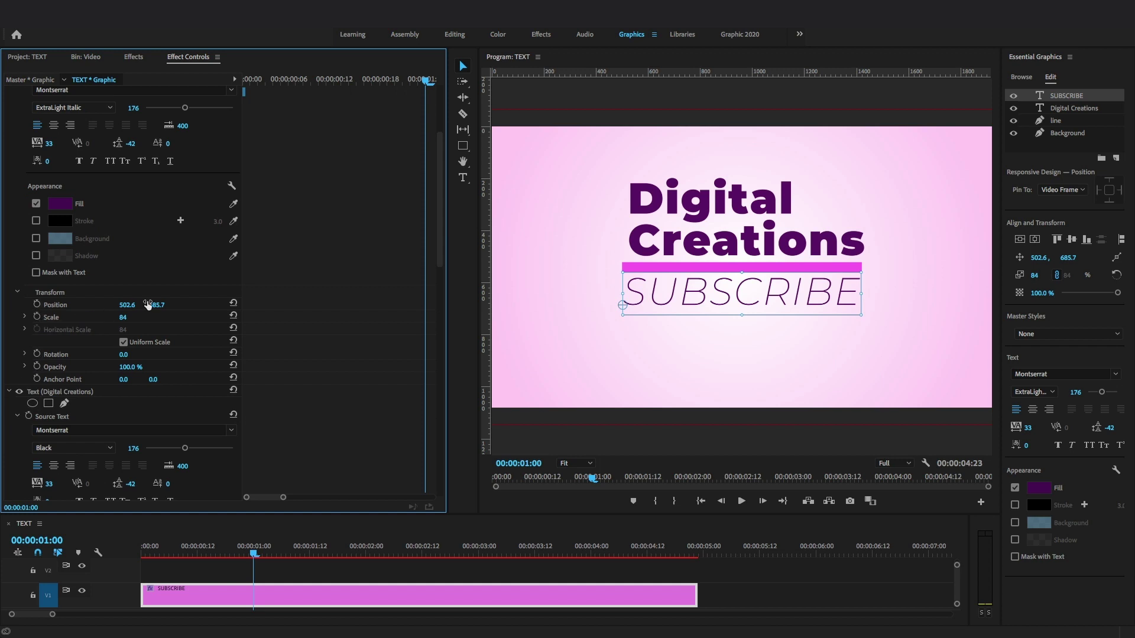
drag(157, 304, 530, 305)
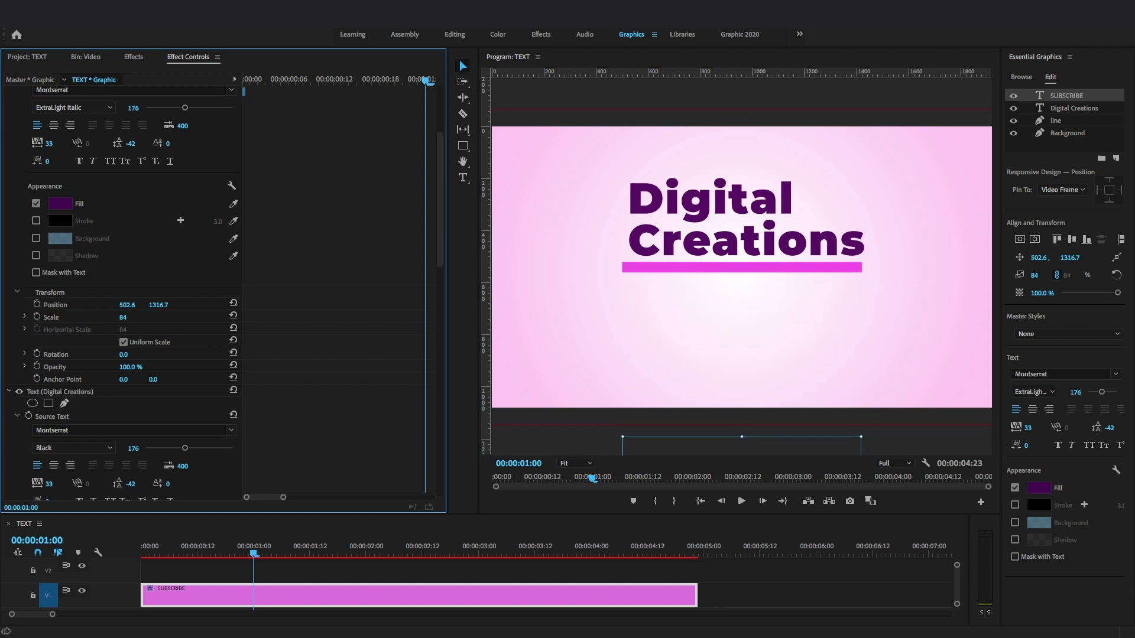
Animate the SUBSCRIBE text's position from 502.6, 1316.7 at 00:00:01:00 to 502.6, 688.7 at 00:00:01:02
click(37, 304)
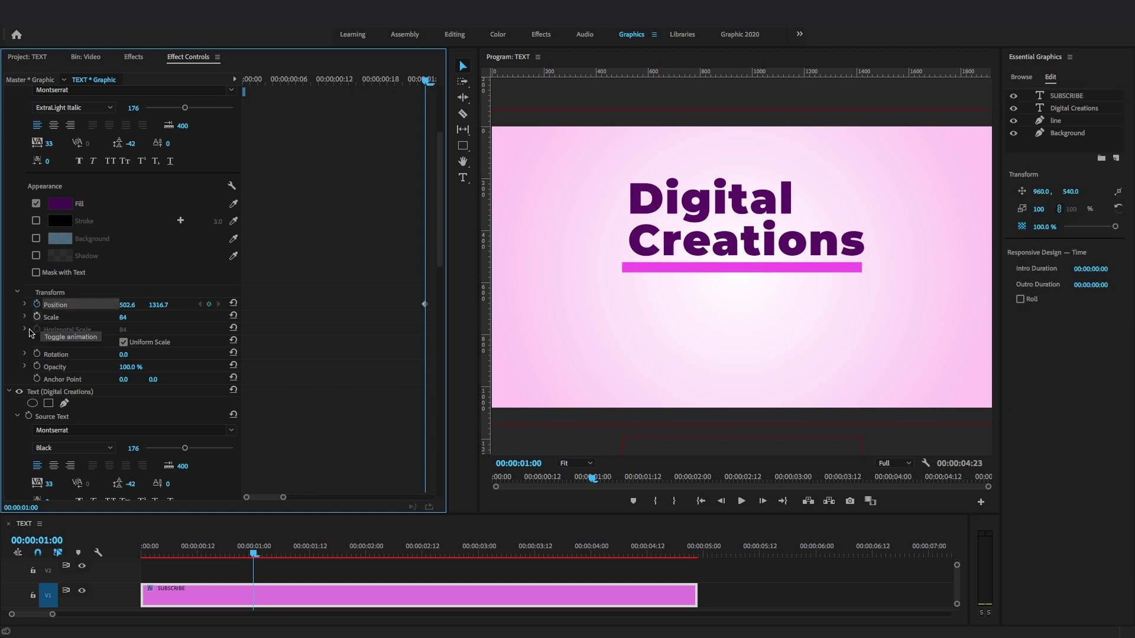
drag(283, 499, 346, 498)
drag(258, 81, 324, 101)
drag(159, 305, 0, 305)
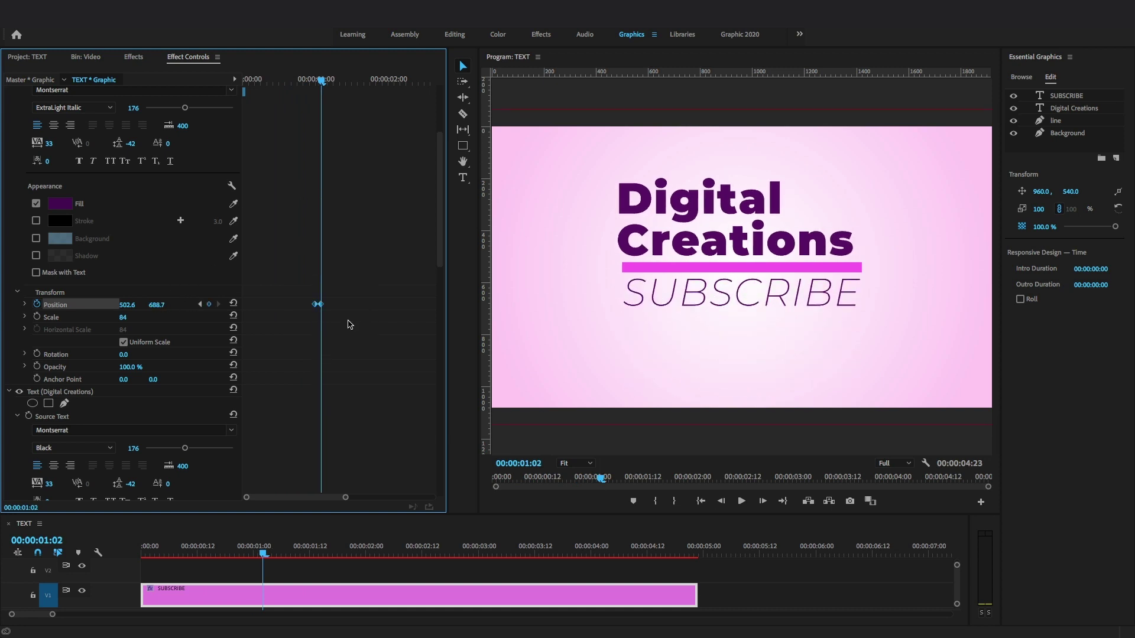
Ease the SUBSCRIBE position keyframes and render the sequence to preview the slide-in
right_click(322, 305)
mouse_move(380, 400)
click(541, 466)
drag(324, 86, 272, 82)
key(Return)
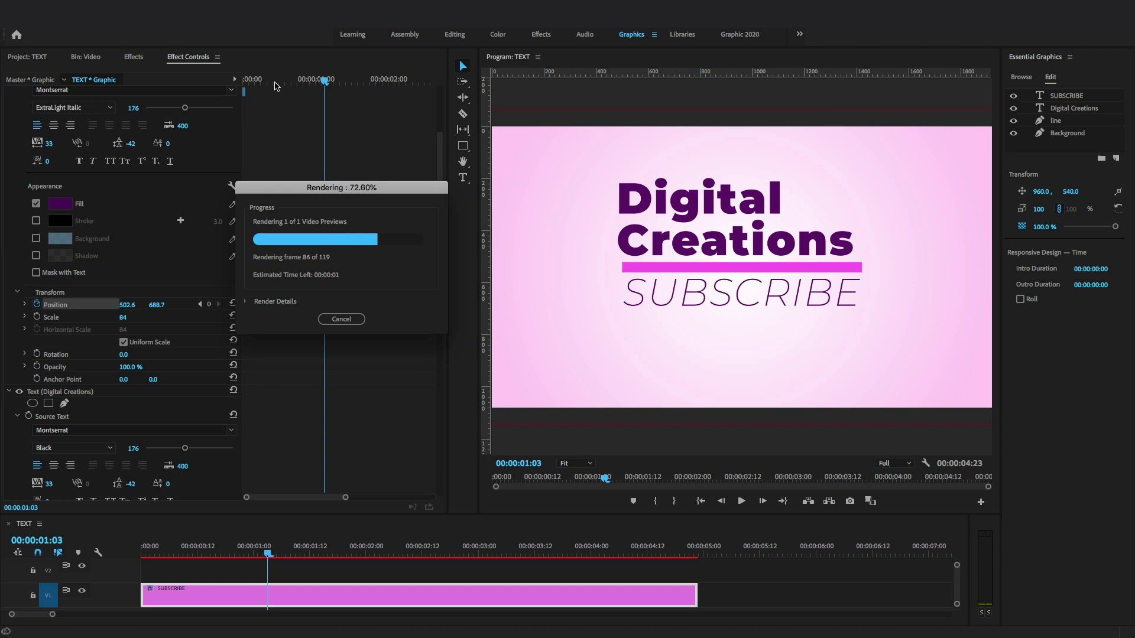
key(space)
key(space)
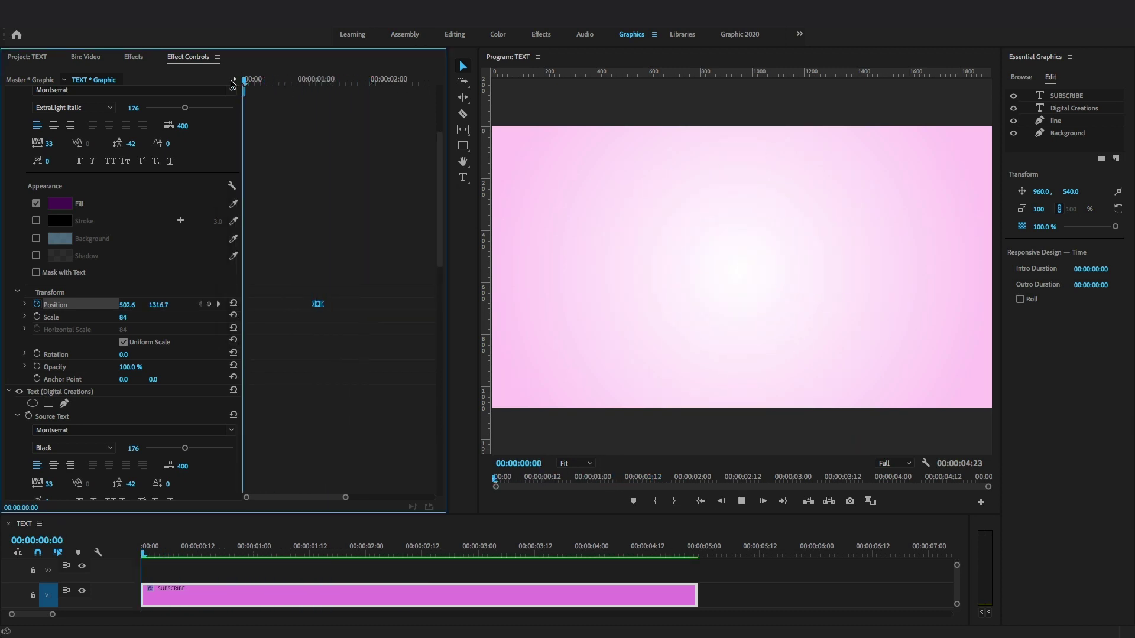
key(space)
Spread the SUBSCRIBE position keyframes further apart and reshape their velocity curve into a sharp peak
drag(321, 307, 323, 307)
click(25, 304)
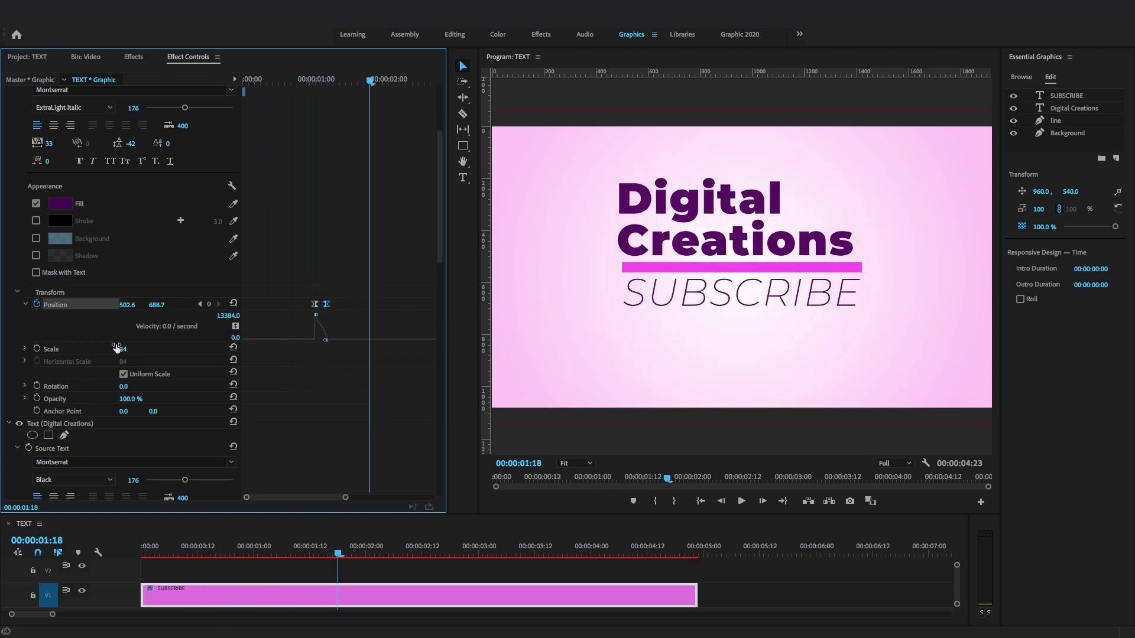
drag(328, 306, 324, 344)
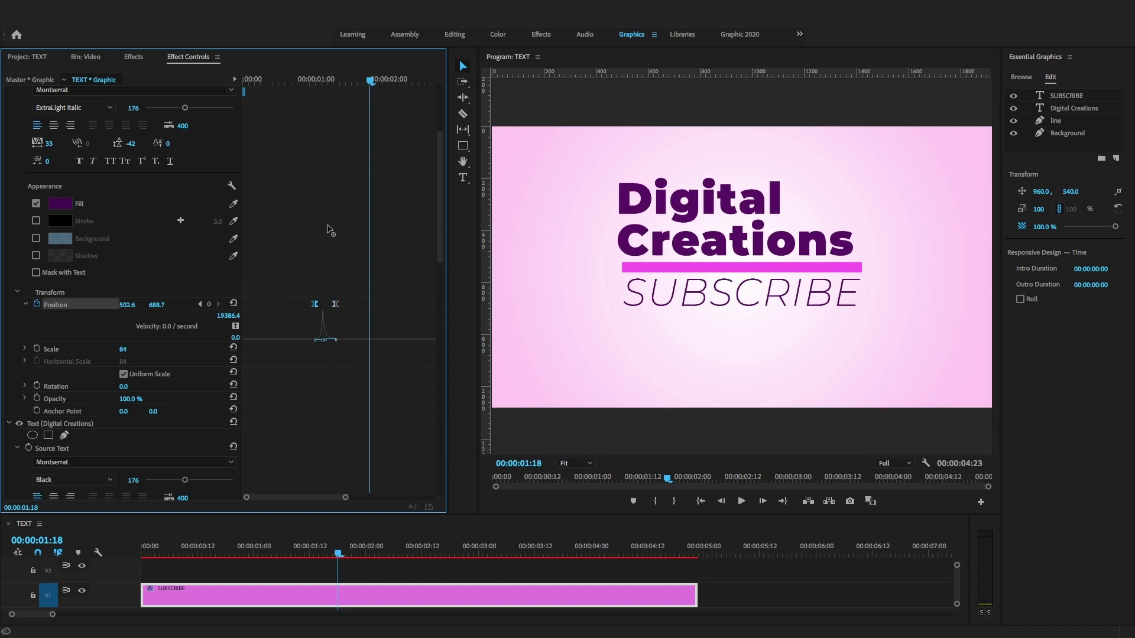
click(295, 81)
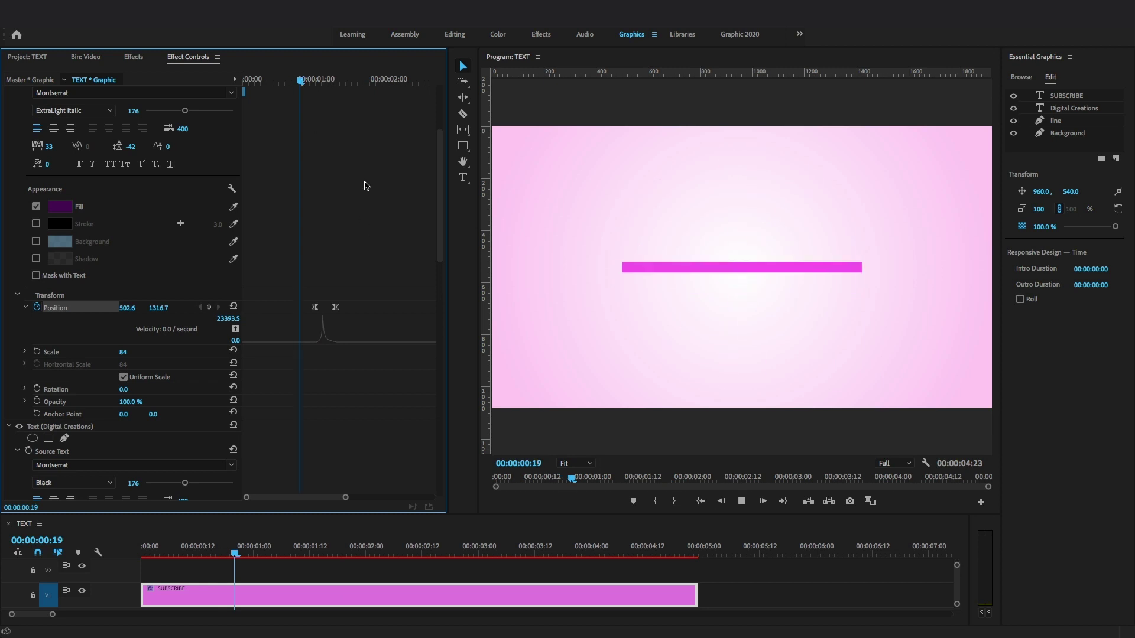
click(282, 81)
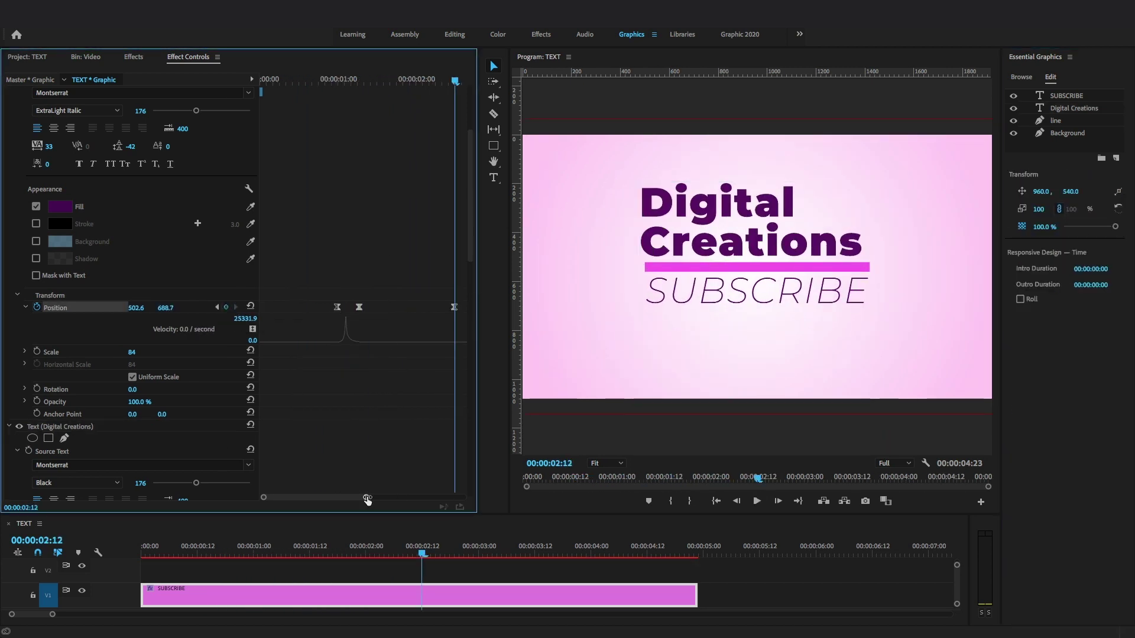
Animate SUBSCRIBE sliding out past the frame's right edge with position keyframes at 00:00:02:12 and 00:00:02:18
drag(367, 498, 393, 498)
key(Right)
key(Right)
key(Right)
key(Right)
key(Right)
key(Right)
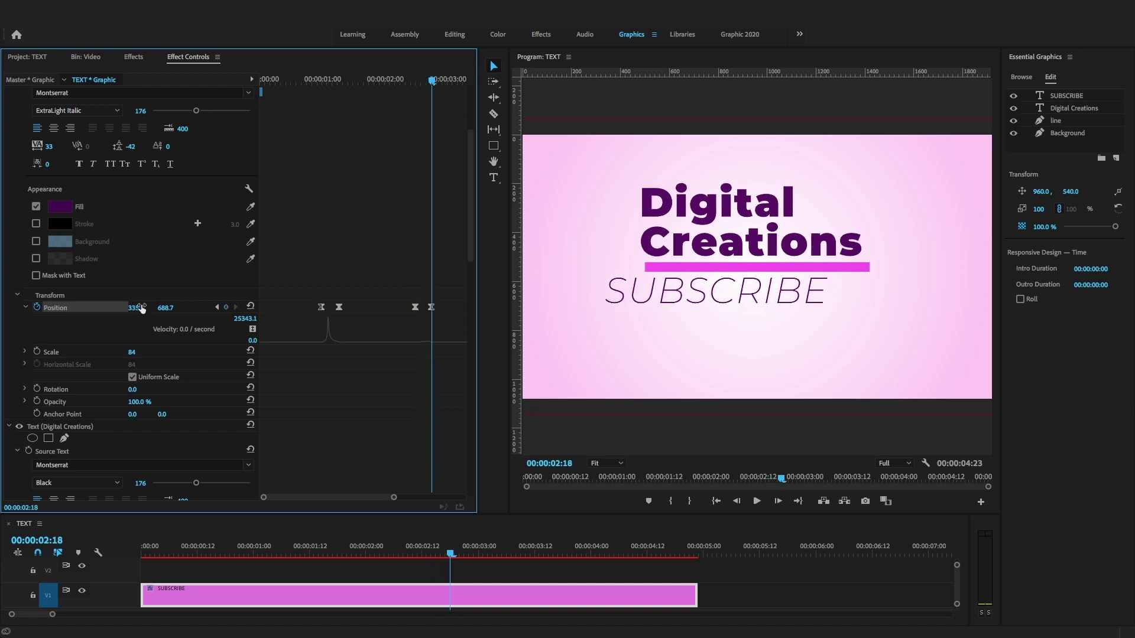
drag(140, 308, 355, 308)
Reshape the velocity curve of the SUBSCRIBE slide-out into a sharp peak and return to 00:00:02:11
drag(431, 81, 419, 83)
drag(418, 343, 424, 344)
drag(419, 82, 413, 86)
Animate the Digital Creations text sliding out to the left with position keyframes at 00:00:02:11 and 00:00:02:15
scroll(417, 191, up, 5)
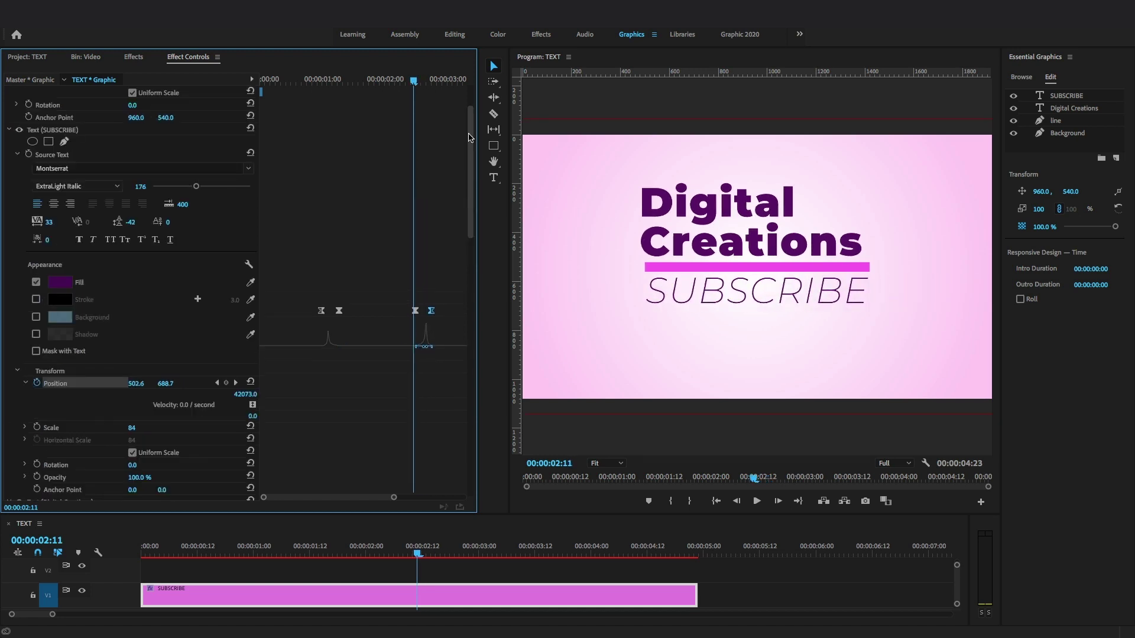
click(1055, 112)
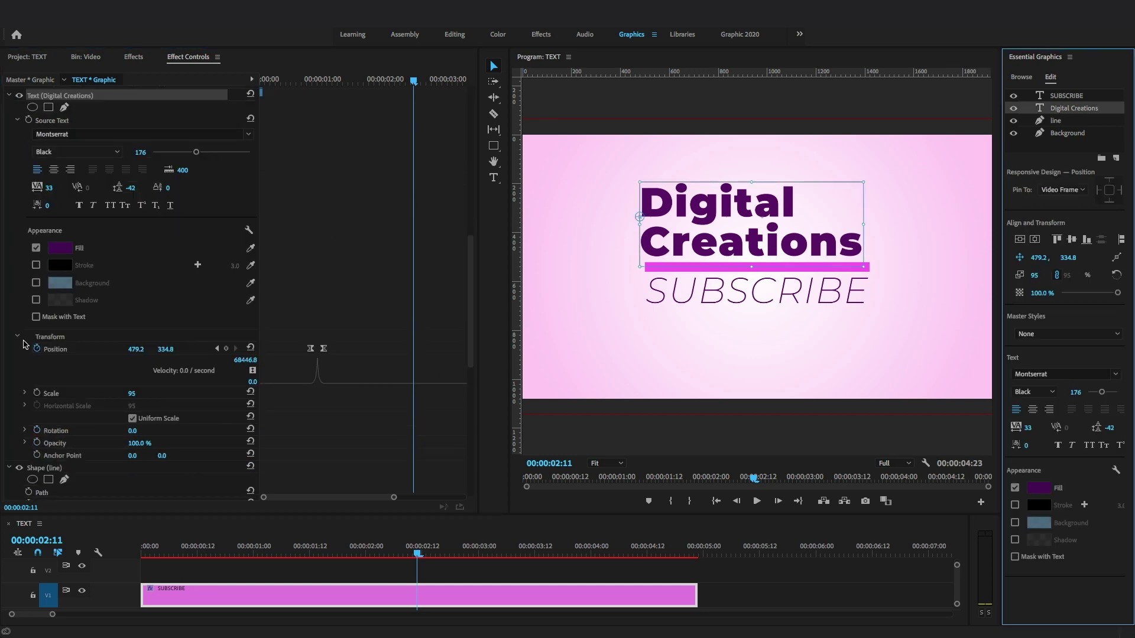
click(226, 348)
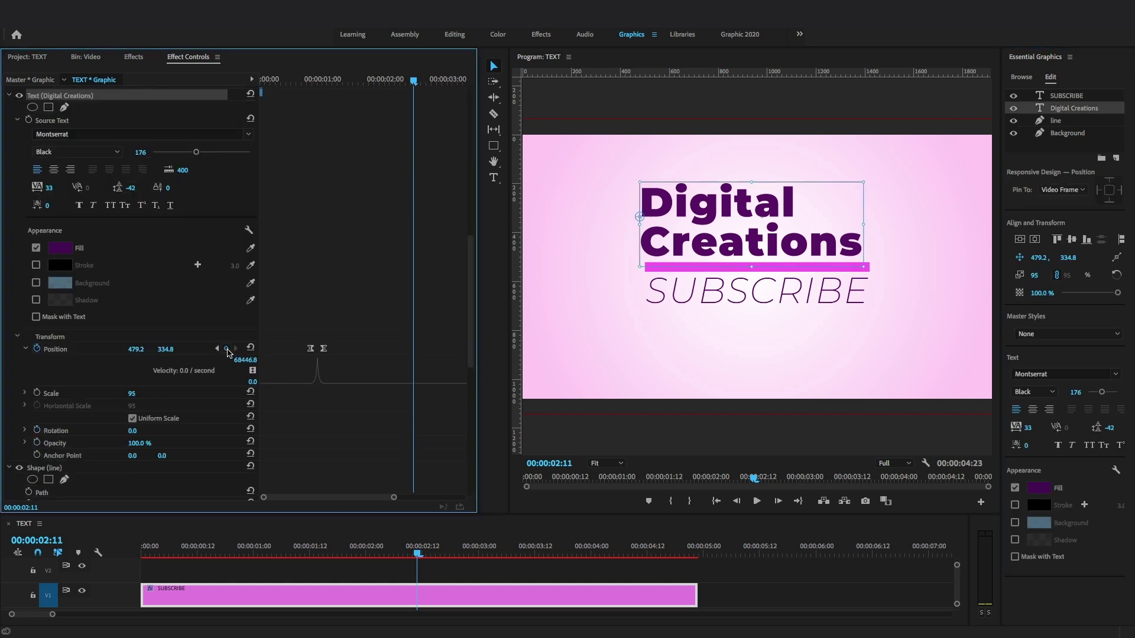
drag(415, 82, 428, 85)
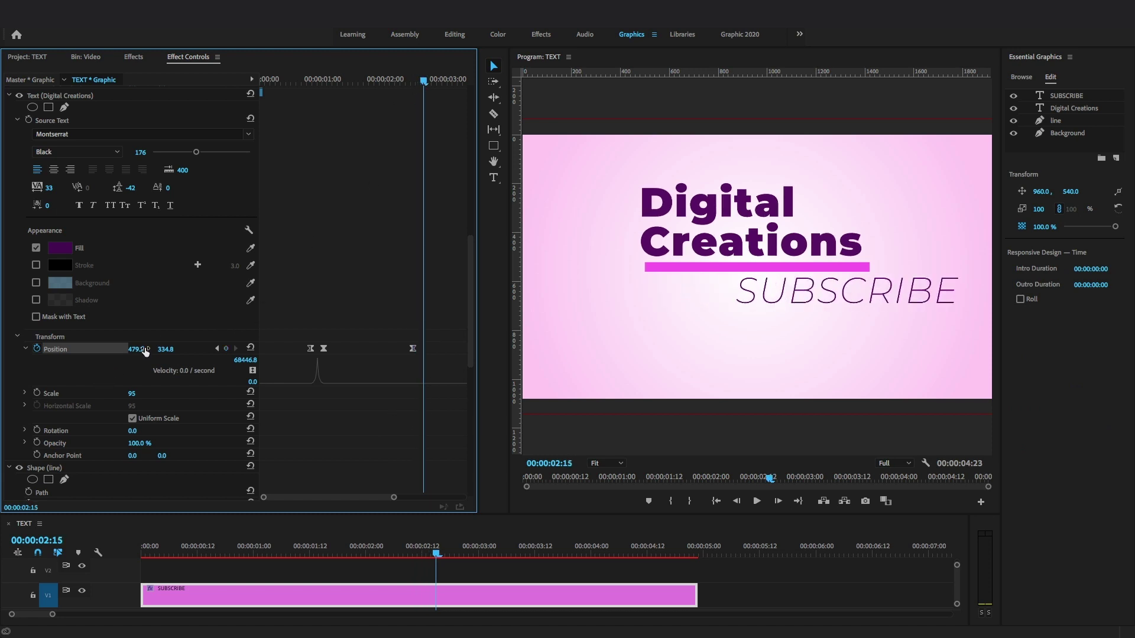
drag(142, 353, 59, 353)
Retime the Digital Creations exit and reshape its velocity curve into a sharp peak, checking it in playback
drag(424, 81, 403, 83)
drag(393, 497, 414, 497)
drag(402, 348, 405, 381)
drag(470, 313, 470, 339)
drag(414, 497, 363, 497)
drag(355, 304, 366, 302)
click(315, 81)
key(space)
click(330, 81)
key(space)
key(space)
Keyframe the line's Vertical Scale at 91 at 00:00:02:11 and at 0 at 00:00:02:13
mouse_move(331, 82)
mouse_down()
mouse_move(367, 80)
mouse_move(347, 80)
mouse_up()
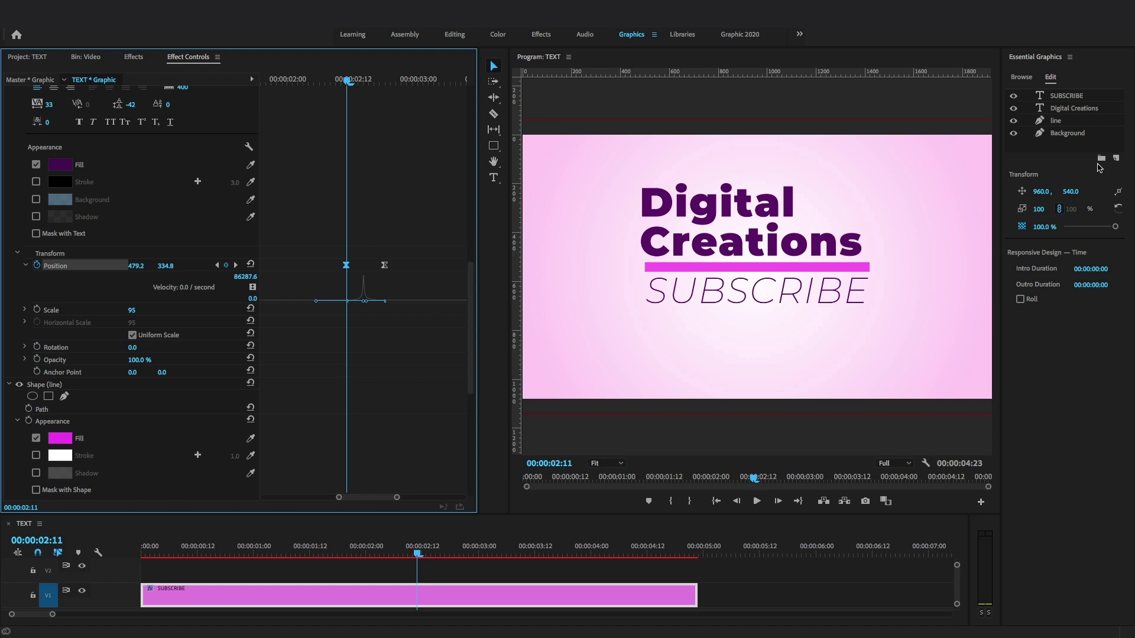
click(1056, 122)
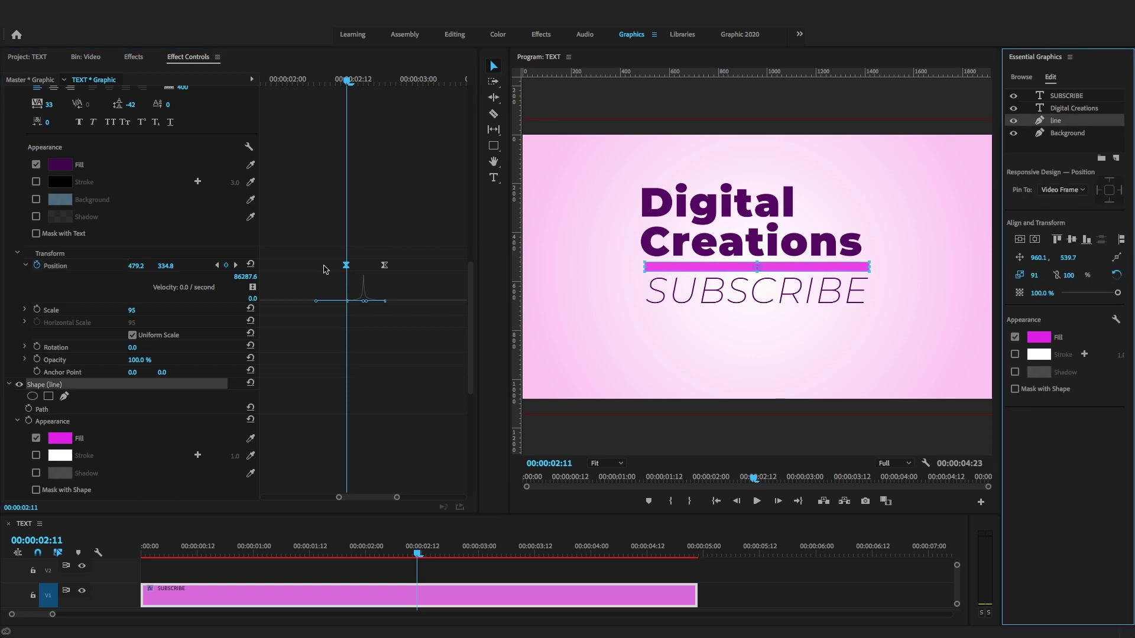
drag(471, 286, 480, 346)
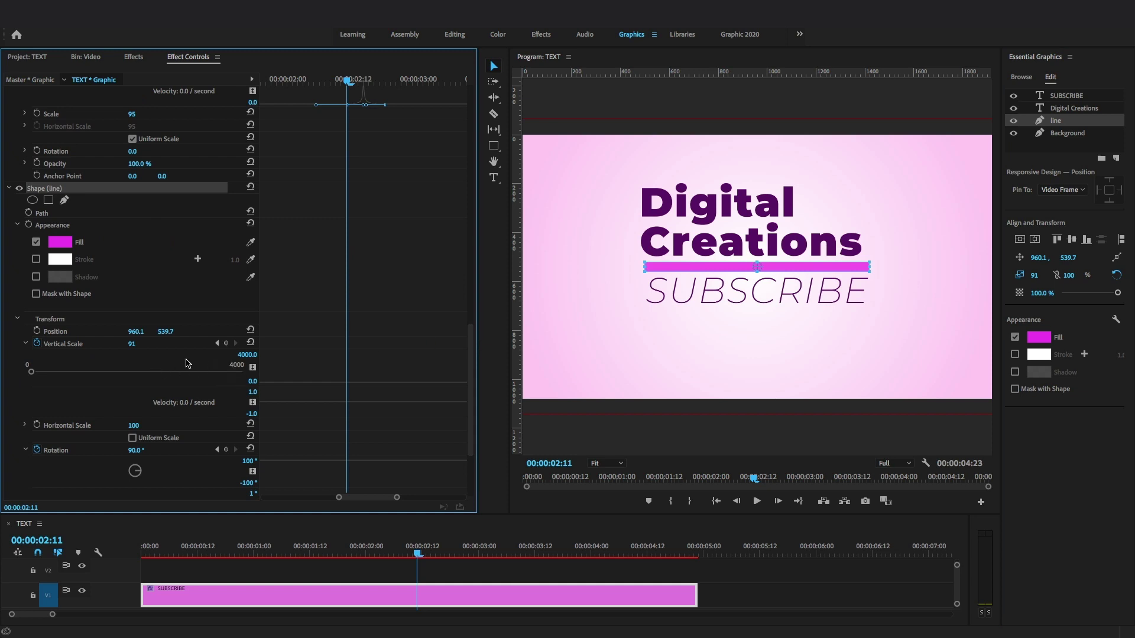
click(225, 343)
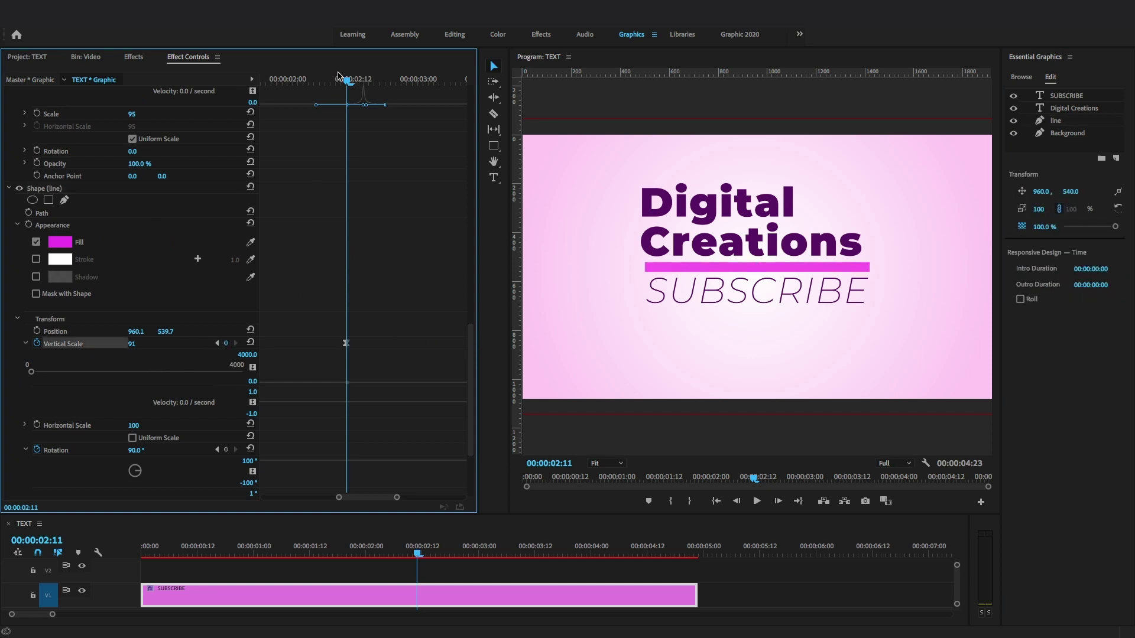
drag(346, 85, 358, 84)
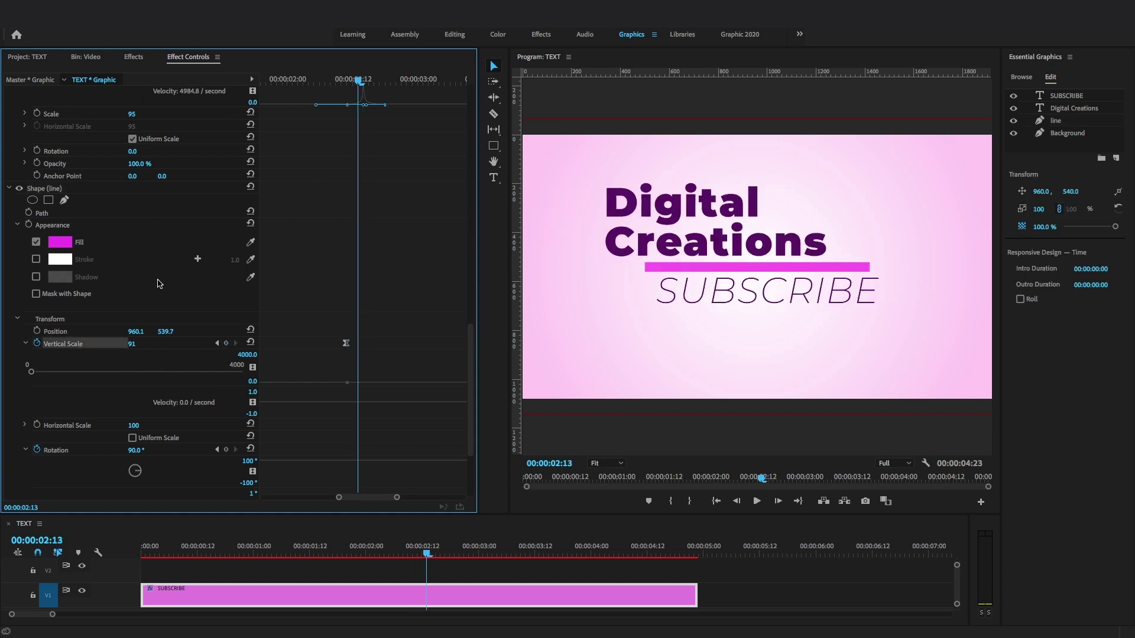
drag(137, 345, 83, 346)
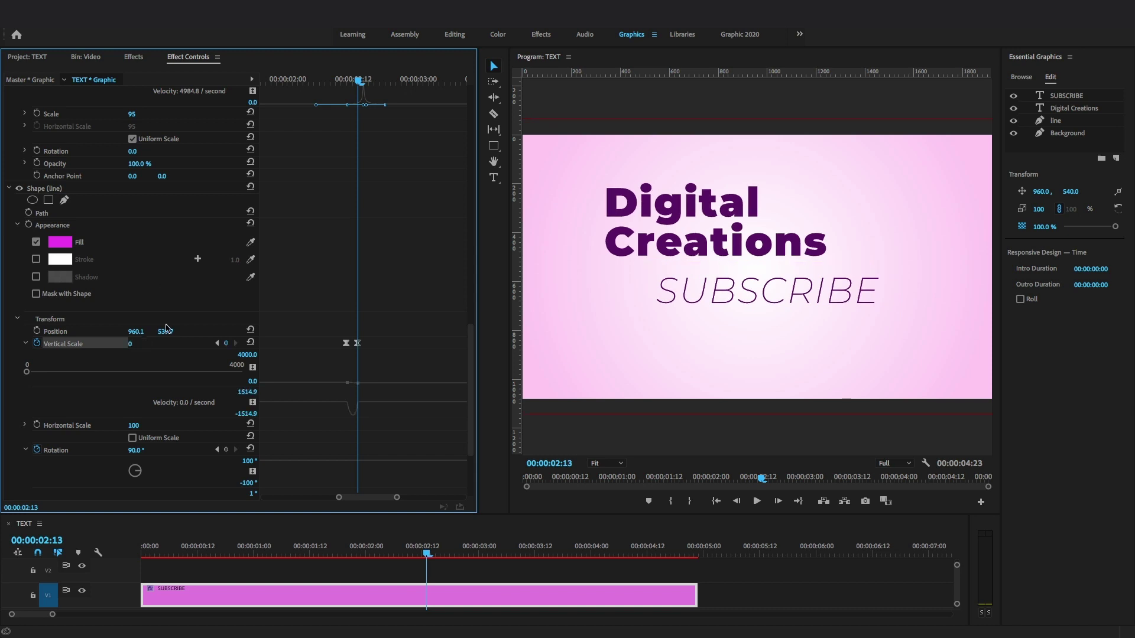
Play back the line's shrinking exit and render the sequence to review the animation
click(341, 83)
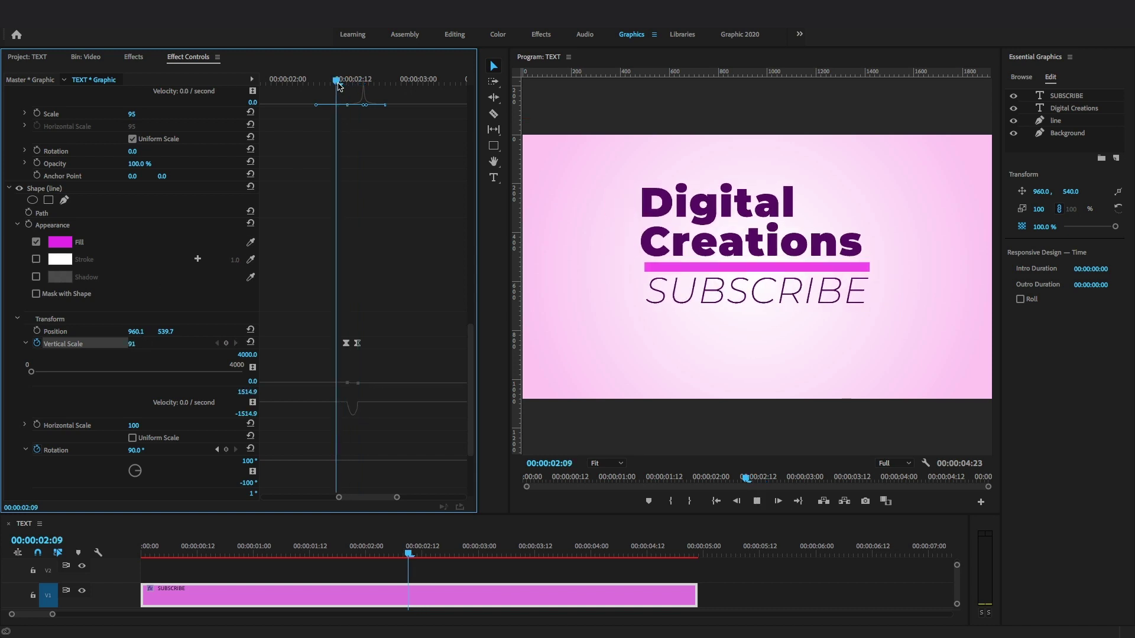
key(space)
click(341, 83)
key(Return)
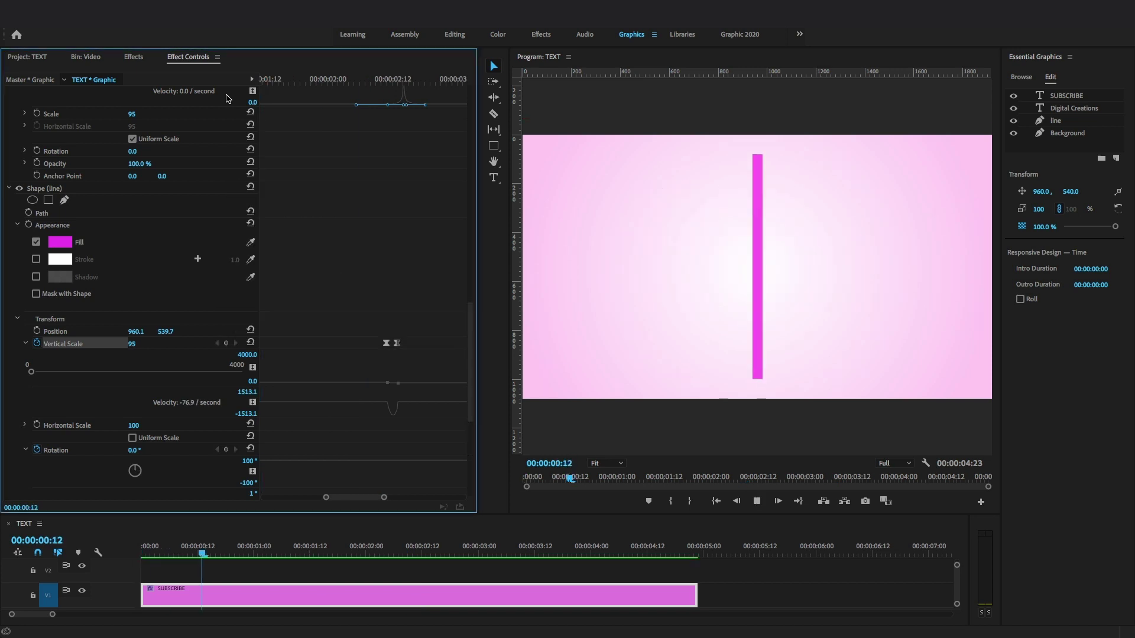
Move the line's zero-scale keyframe a few frames later and reshape the Vertical Scale velocity curve
drag(397, 344, 427, 372)
click(365, 82)
key(space)
key(space)
click(397, 82)
drag(419, 416, 406, 418)
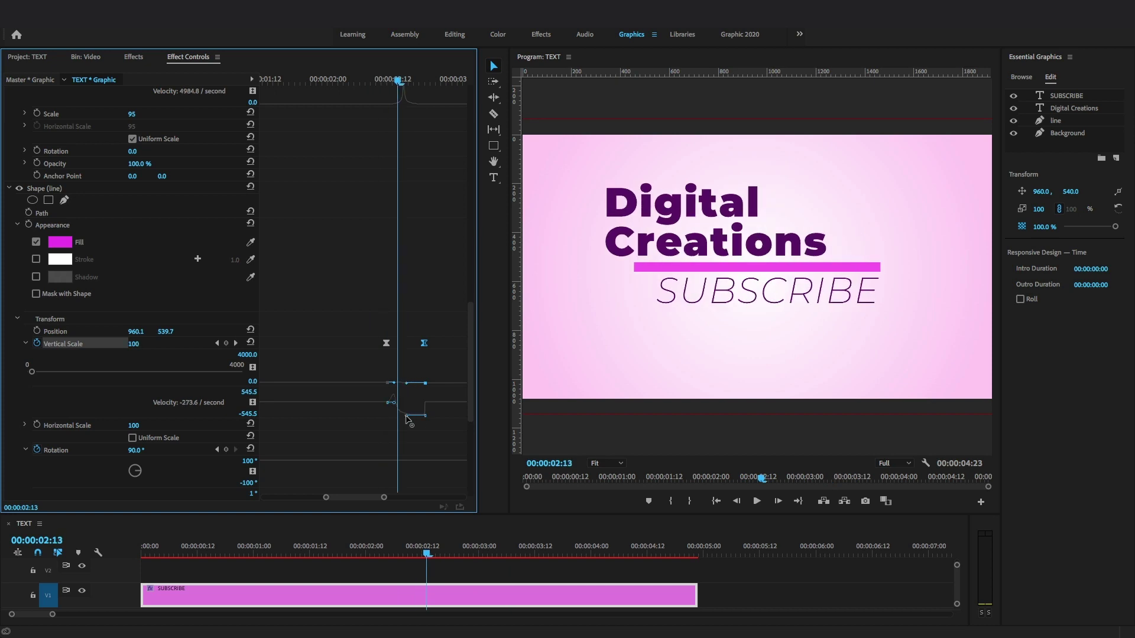
Render the sequence and play the finished title animation in an enlarged program monitor
click(370, 81)
key(space)
key(space)
key(Return)
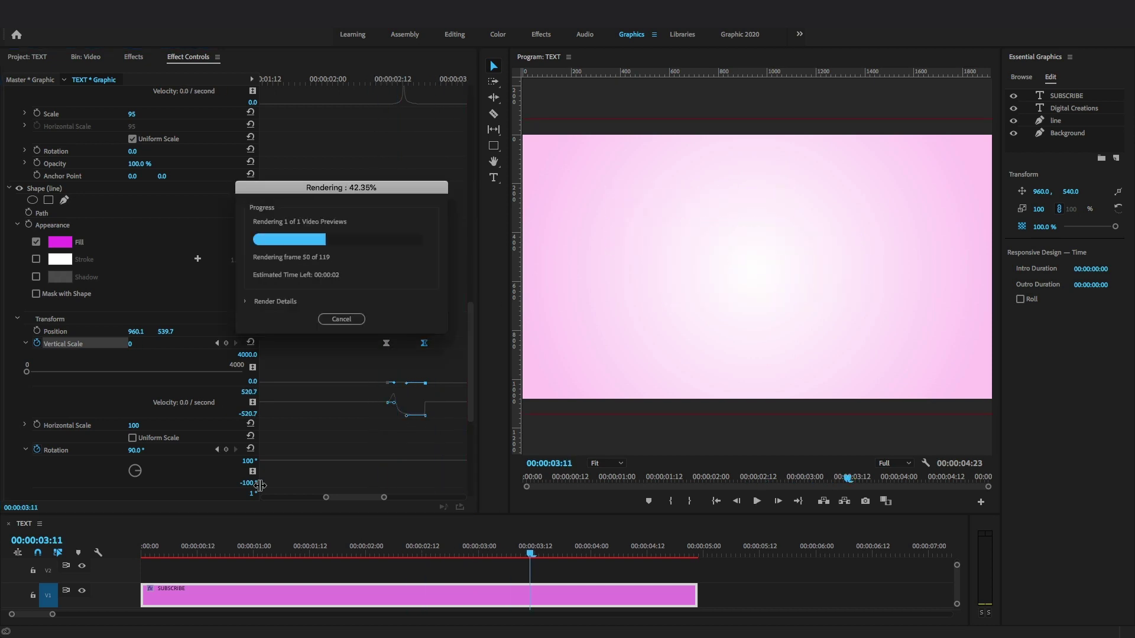
double_click(538, 59)
key(space)
key(space)
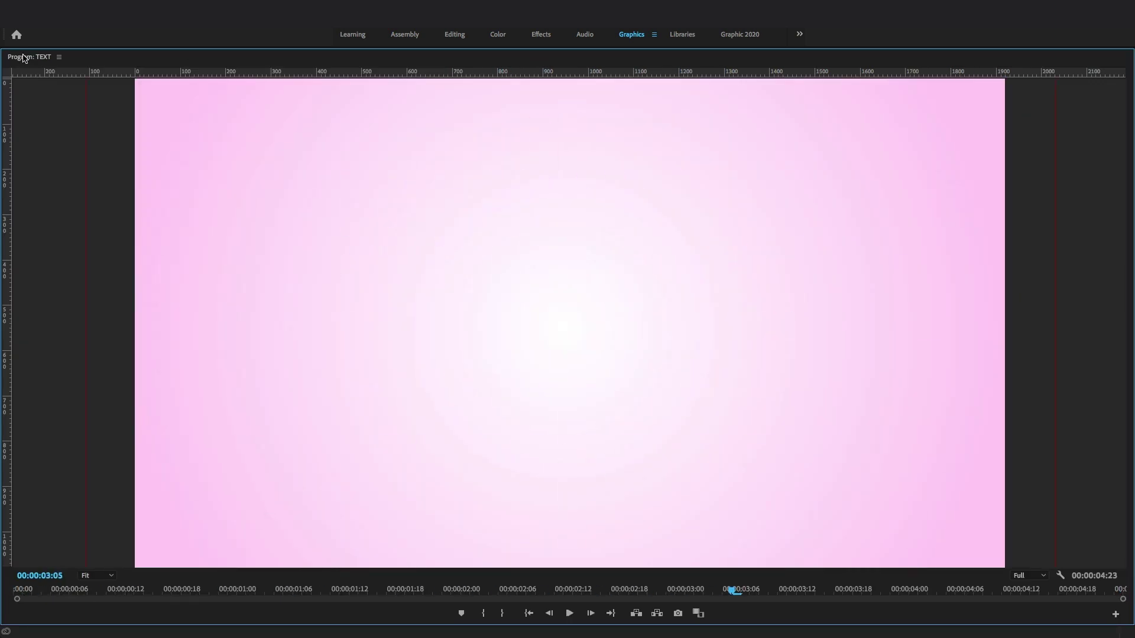
key(grave)
drag(210, 554, 282, 569)
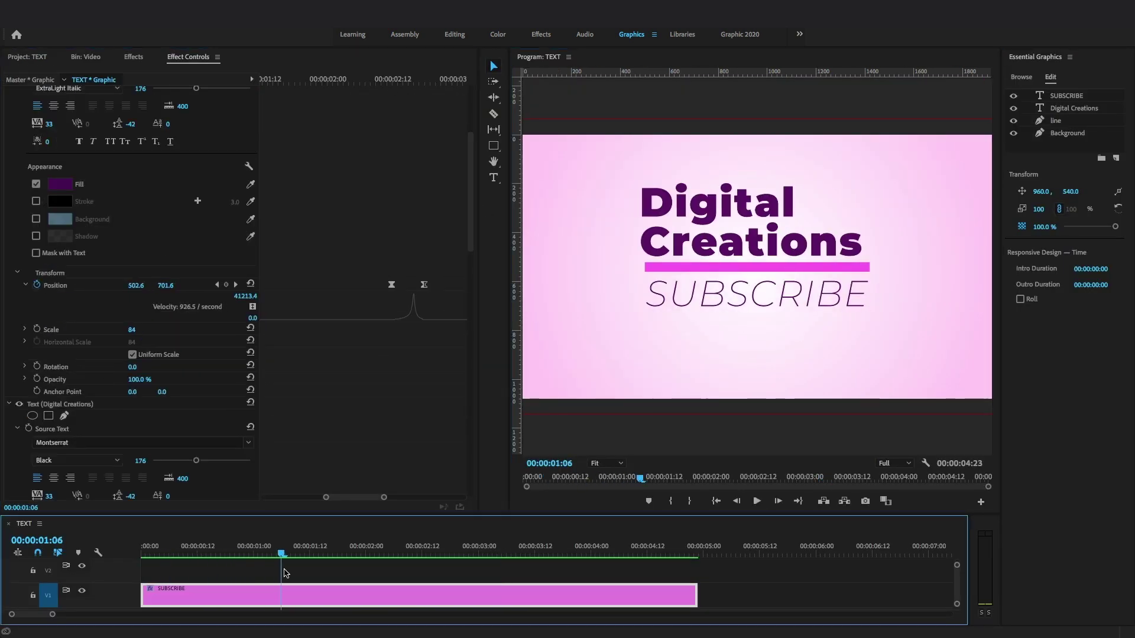
click(1056, 98)
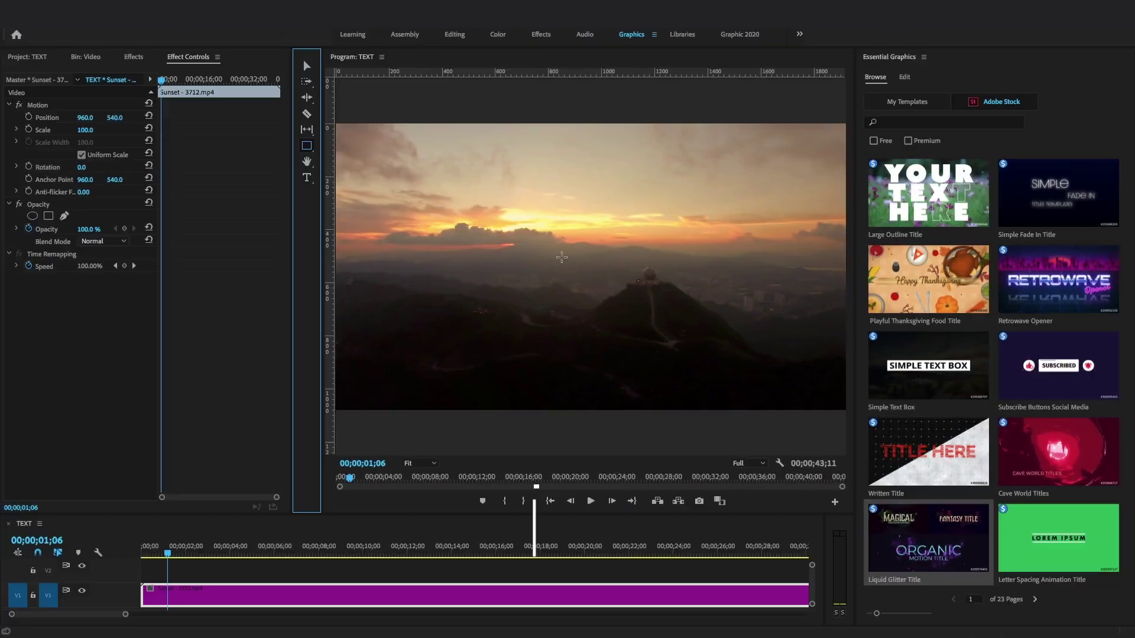
Draw a thin white vertical line near the middle of the sunset footage and center its anchor point at 4.5, 158.0
mouse_move(562, 258)
mouse_down()
mouse_move(569, 355)
mouse_move(565, 341)
mouse_up()
click(306, 66)
click(418, 464)
click(417, 520)
drag(544, 253, 543, 318)
click(416, 463)
click(416, 563)
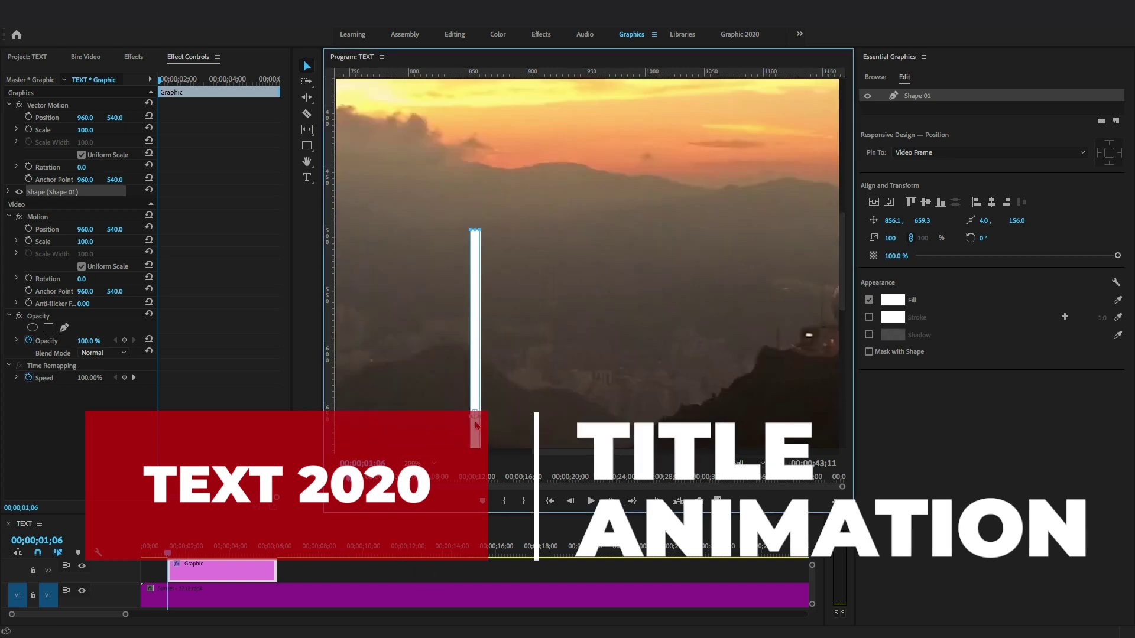
click(417, 463)
click(418, 476)
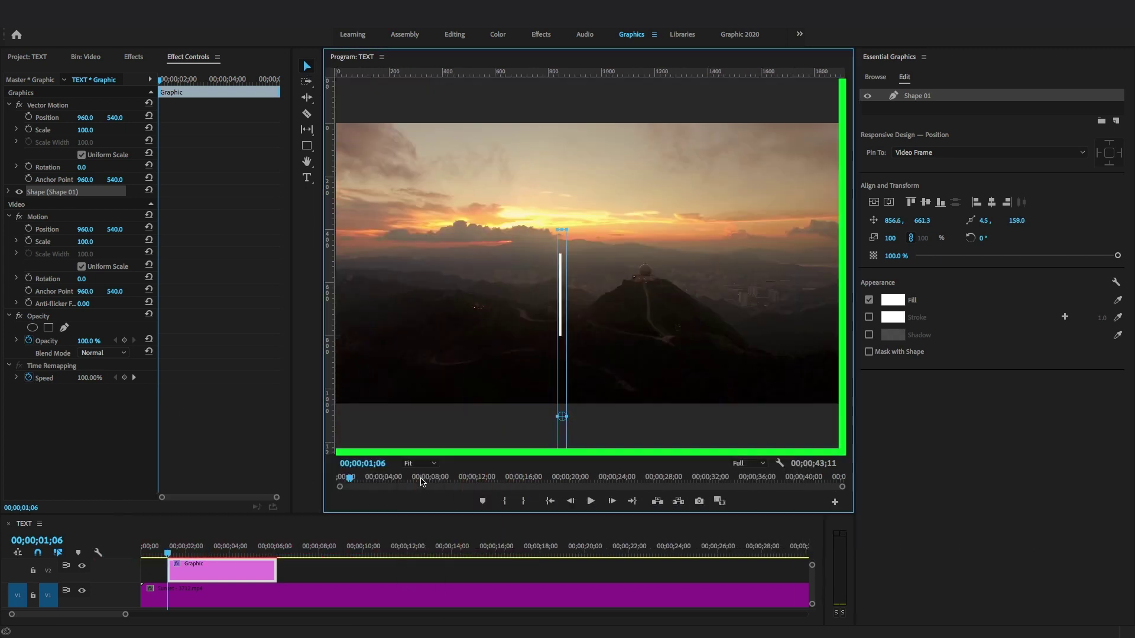
Rename the shape layer as Line and show its transform properties
drag(160, 81, 163, 83)
click(8, 192)
click(959, 96)
double_click(941, 96)
text(Line)
key(Return)
click(930, 97)
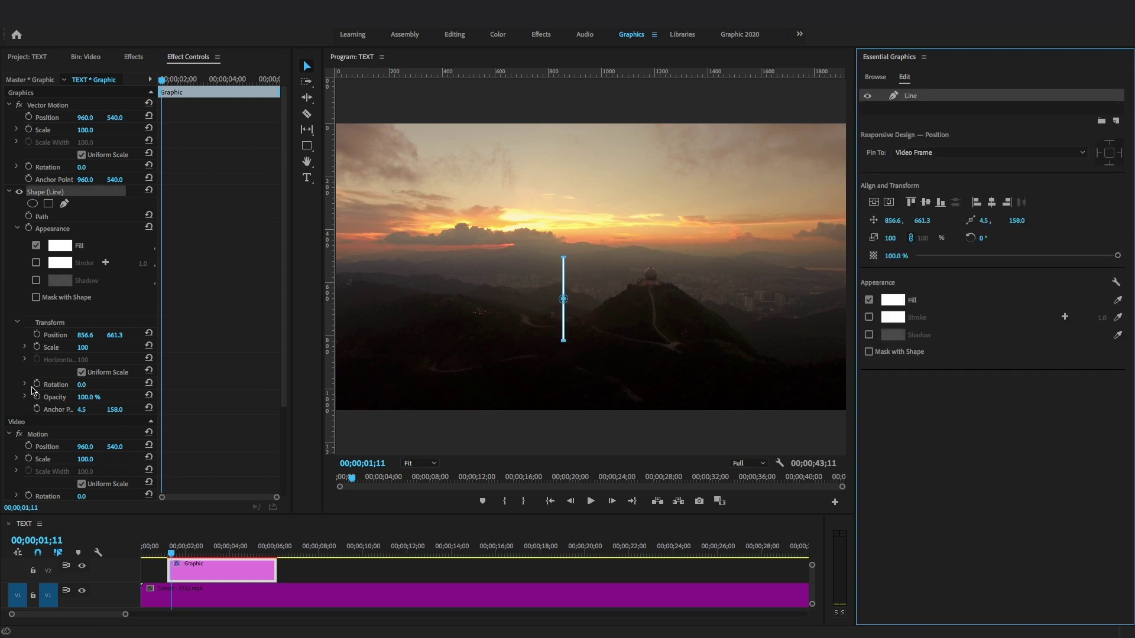
Turn off Uniform Scale for the line and keyframe its Vertical Scale at 0 at 00;00;01;15
click(25, 347)
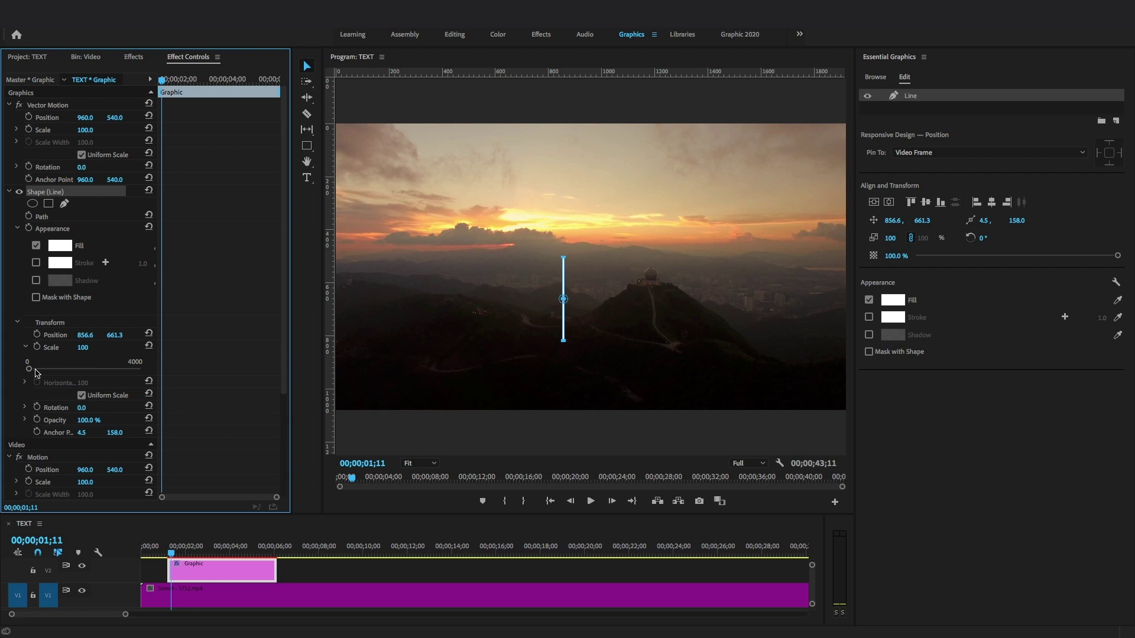
click(81, 395)
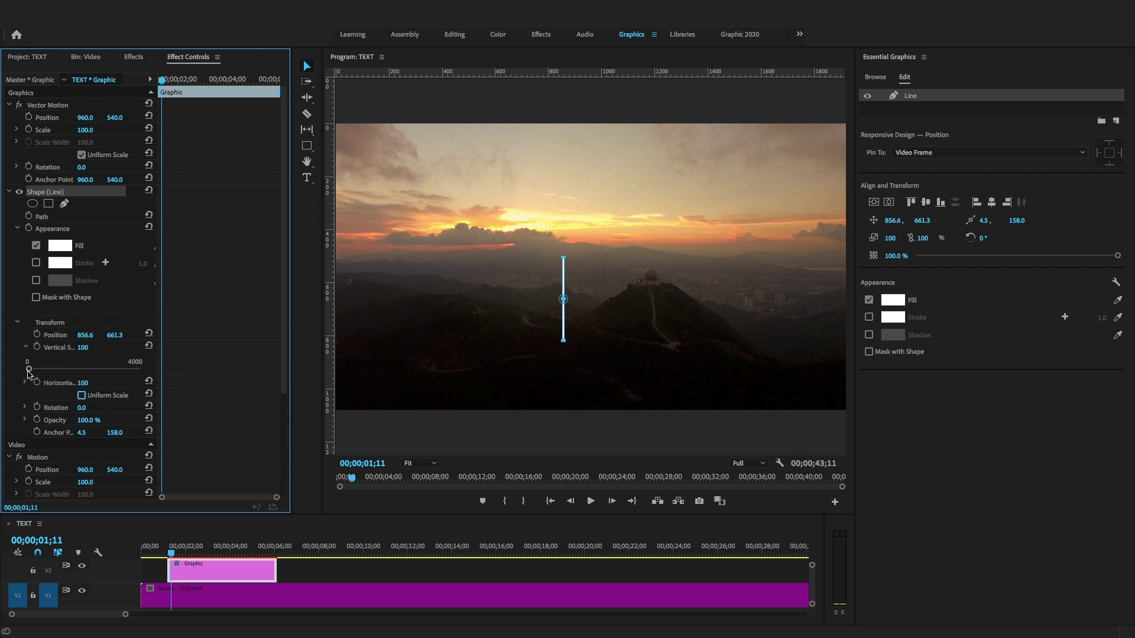
drag(162, 81, 165, 81)
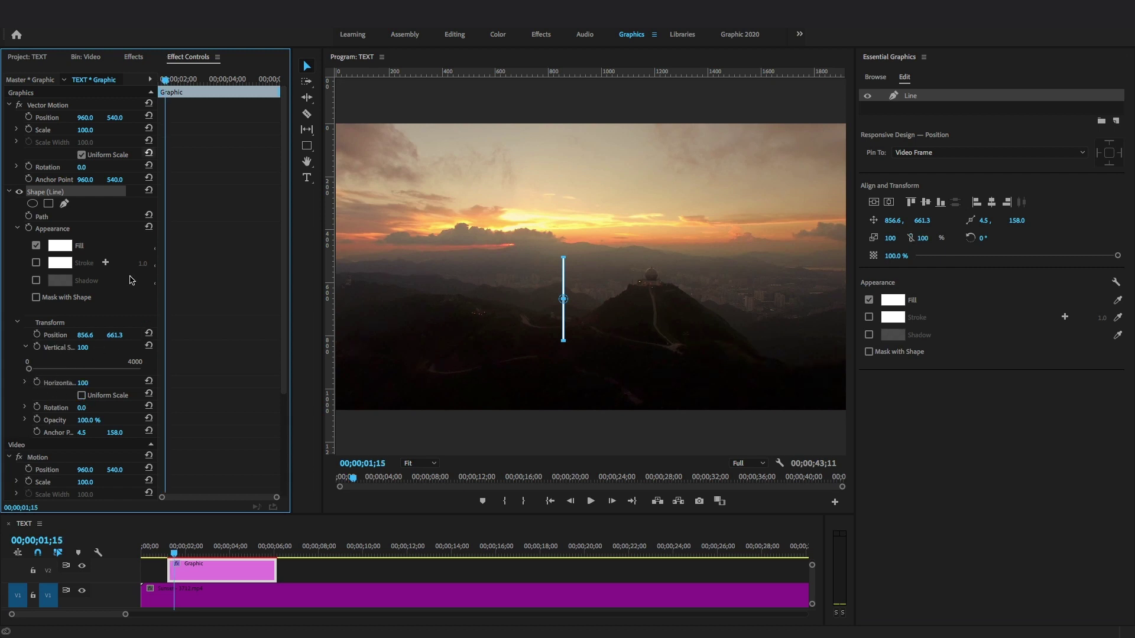
click(93, 346)
text(0)
key(Return)
click(38, 347)
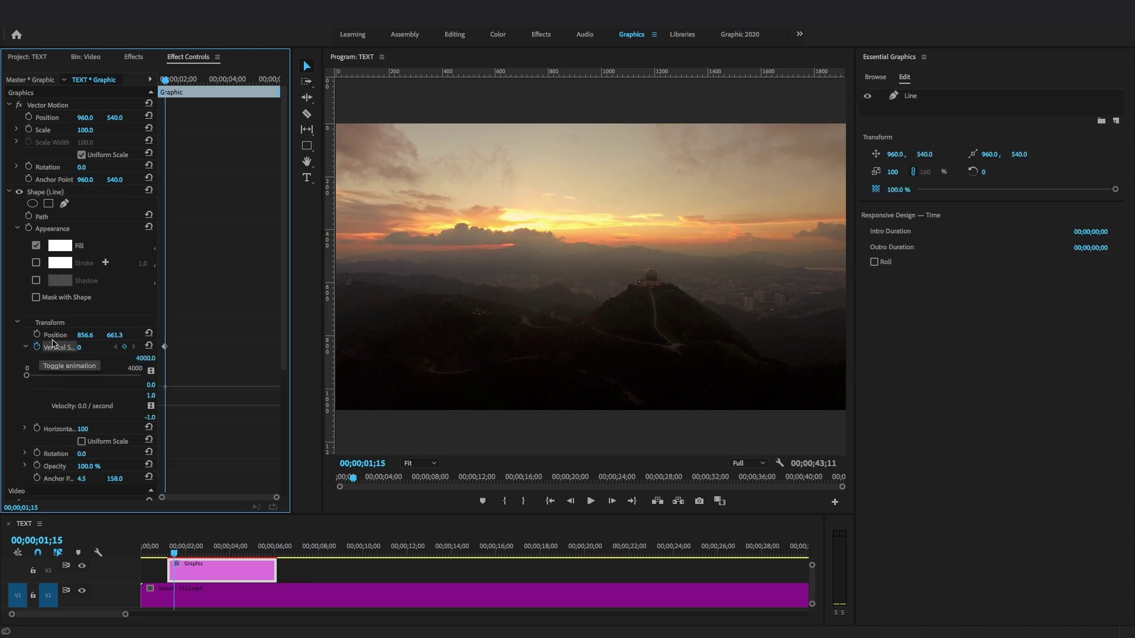
Keyframe the line's Vertical Scale at 79 at 00;00;02;03 and apply easing to both Vertical Scale keyframes
drag(165, 87, 180, 91)
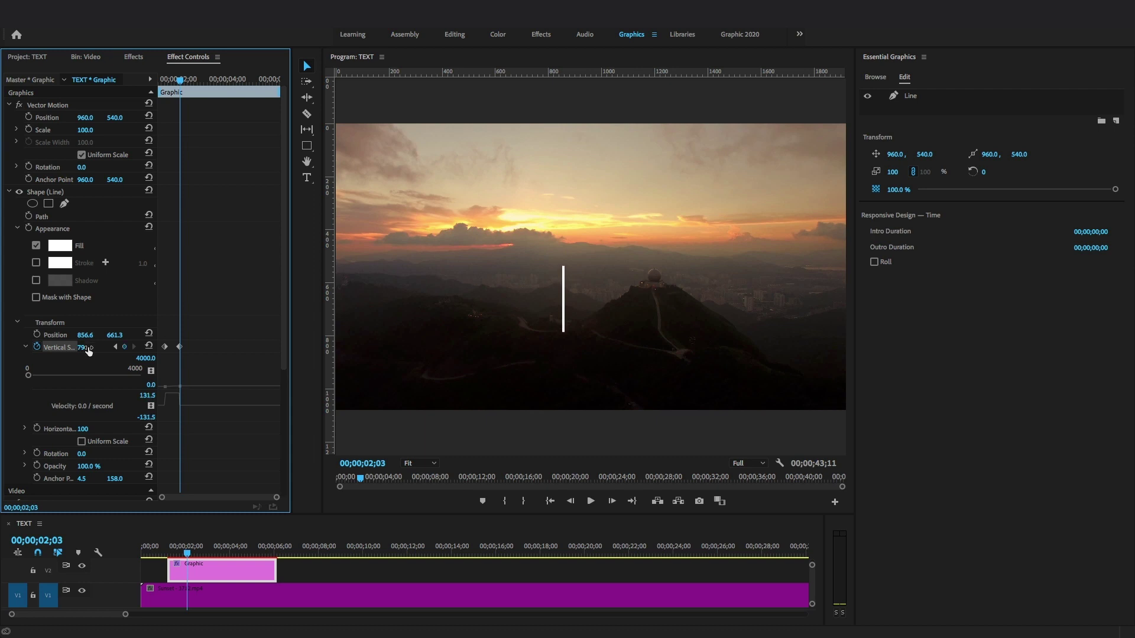
mouse_move(179, 81)
mouse_down()
mouse_move(165, 82)
mouse_move(176, 83)
mouse_up()
drag(189, 364, 156, 334)
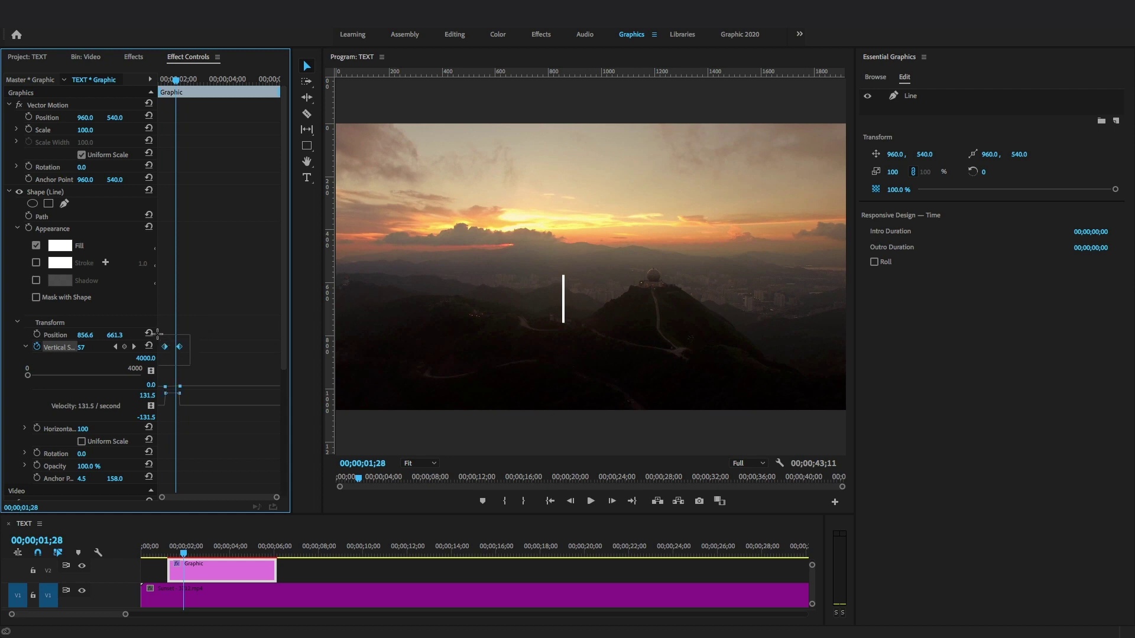
right_click(179, 349)
click(197, 512)
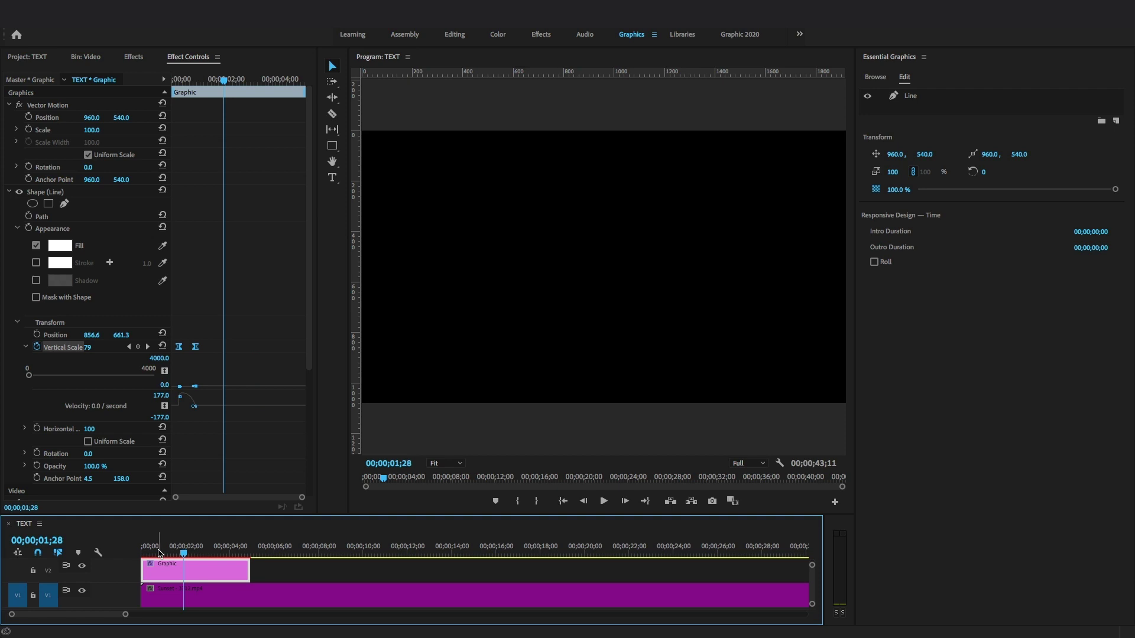
Preview the line animation and reshape its Vertical Scale velocity curve into a sharp central peak
click(144, 556)
key(space)
key(space)
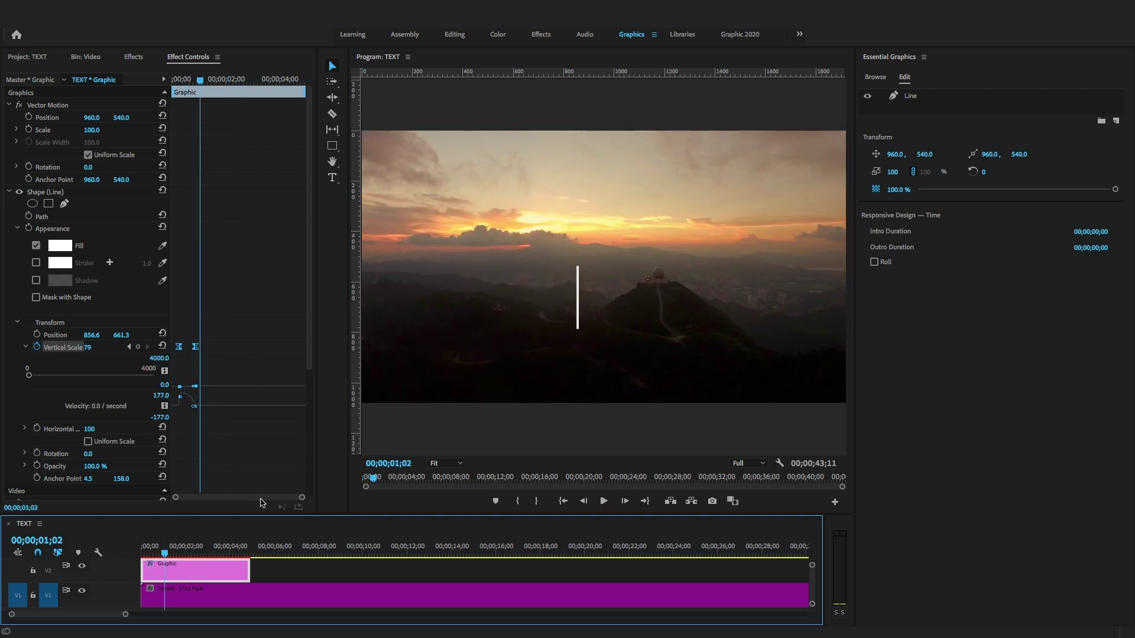
drag(302, 500, 270, 497)
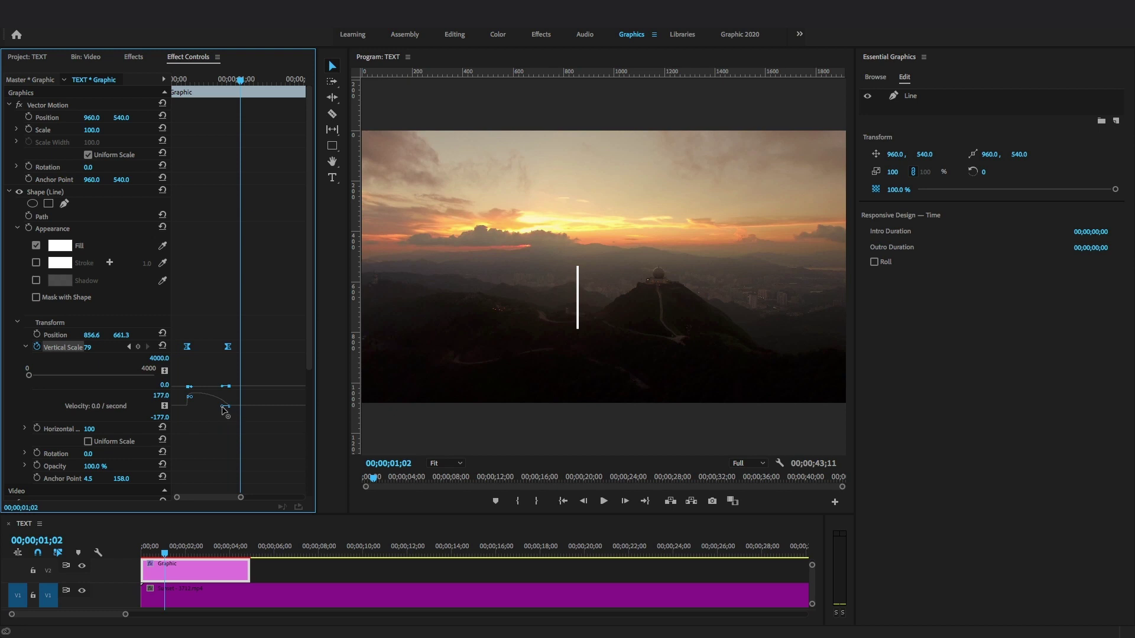
drag(190, 396, 202, 407)
At 00;00;00;26, add a two-line text layer reading DIGITAL CREATIONS beside the vertical line
drag(194, 82, 226, 83)
click(333, 178)
click(607, 306)
text(DIGITAL)
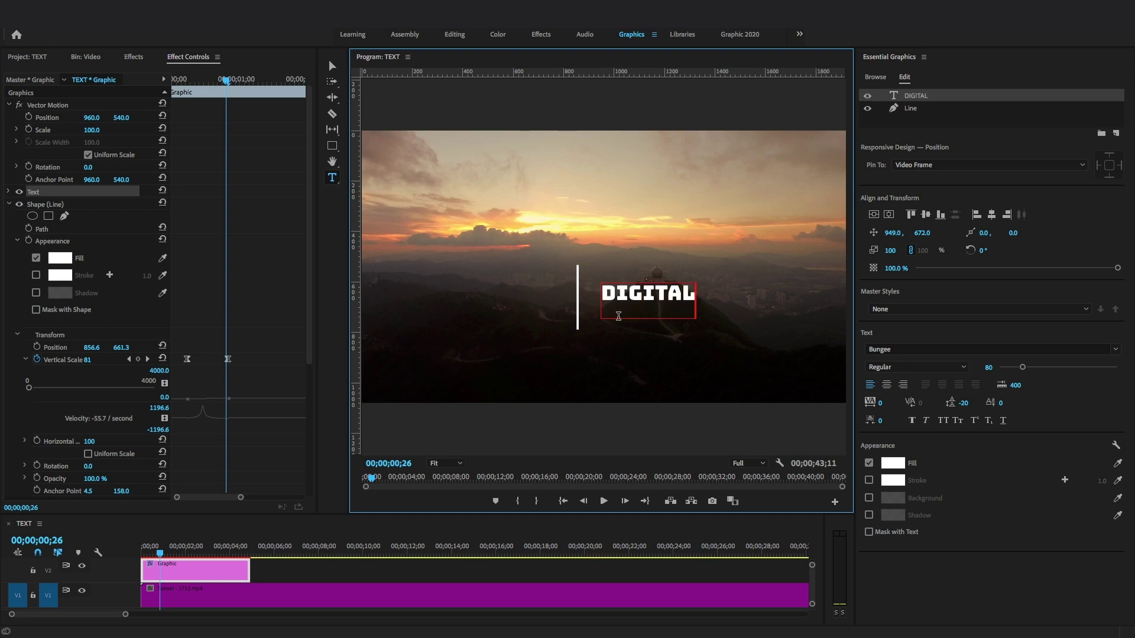
key(Return)
text(CREATIONS)
Set the DIGITAL CREATIONS text in Montserrat Black, scale it to 171 and place it right of the line at 909.9, 649.7
click(332, 65)
drag(724, 283, 757, 258)
drag(683, 319, 660, 317)
drag(760, 272, 775, 269)
drag(688, 292, 700, 292)
click(1115, 350)
click(1028, 422)
drag(793, 269, 807, 266)
drag(626, 295, 627, 289)
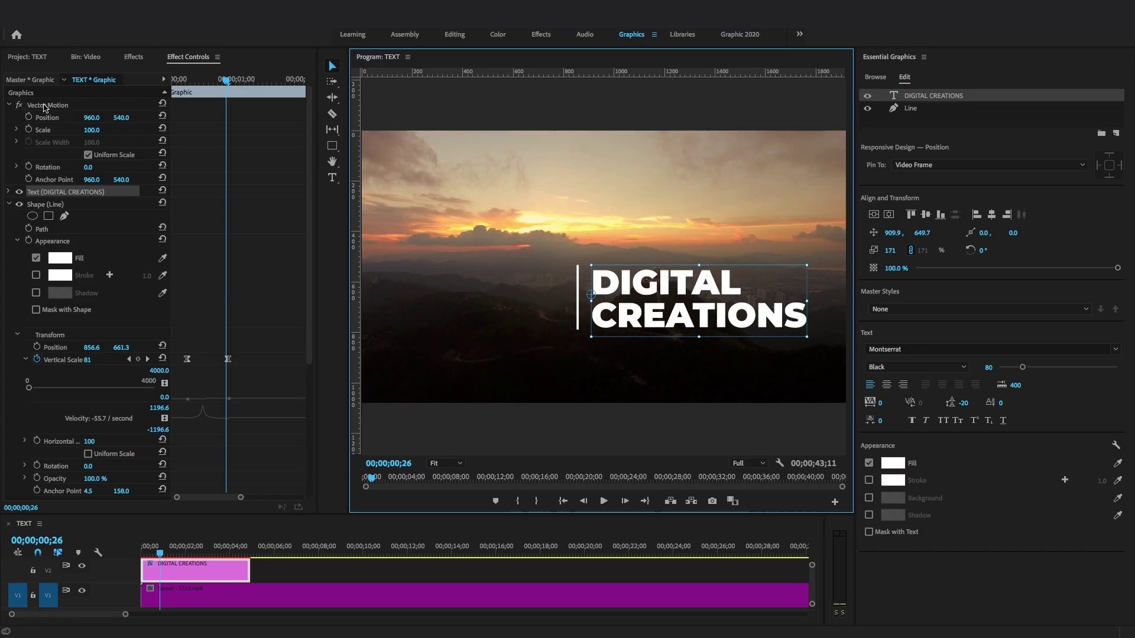
Add a rectangular mask to the DIGITAL CREATIONS text with its left edge along the vertical line
click(9, 192)
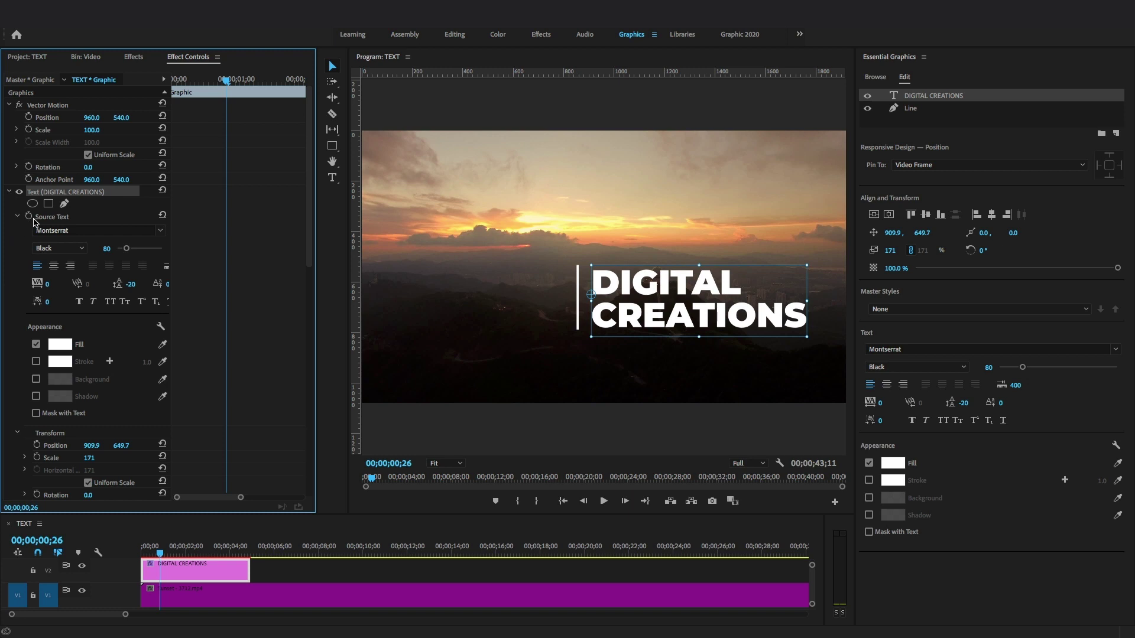
click(50, 204)
drag(642, 287, 671, 305)
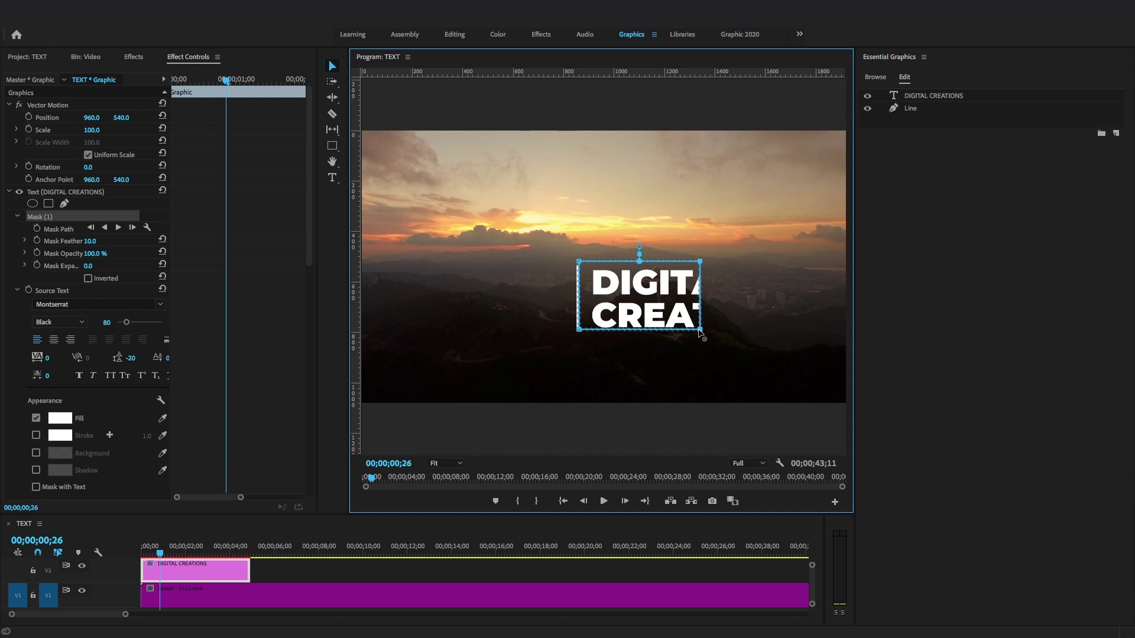
Extend the mask's right edge beyond the frame so it covers the whole DIGITAL CREATIONS text
key(shift+Right)
key(shift+Right)
key(shift+Right)
key(shift+Right)
key(shift+Right)
key(shift+Right)
key(shift+Right)
key(shift+Right)
key(shift+Right)
key(shift+Right)
key(shift+Right)
key(shift+Right)
key(shift+Right)
key(shift+Right)
key(shift+Right)
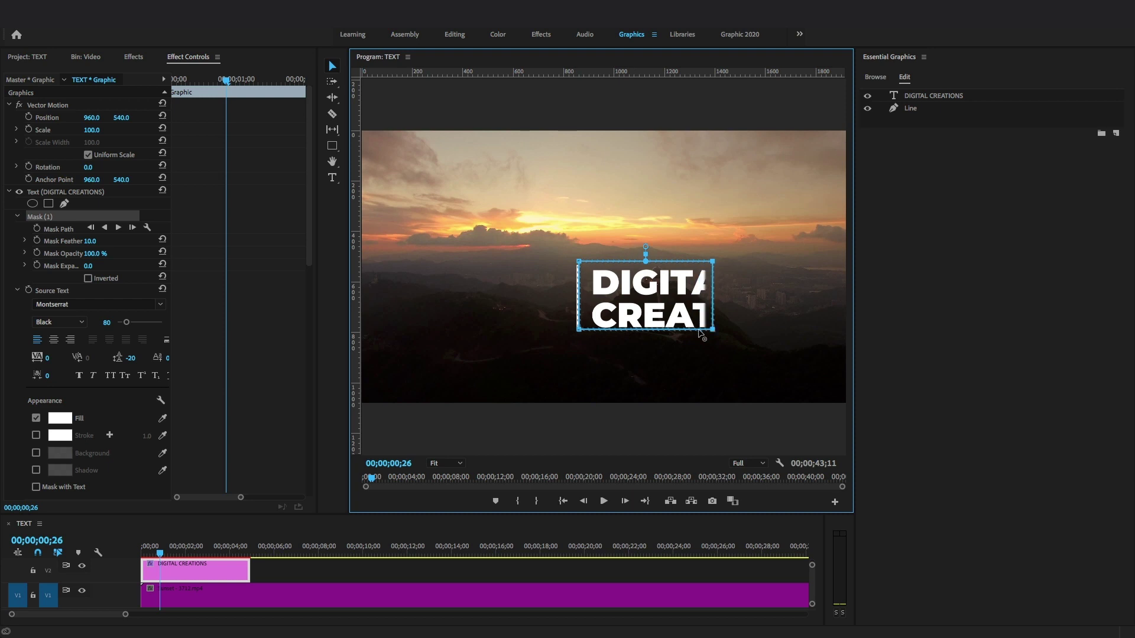
key(shift+Right)
key(shift+Right)
key(shift+Right)
key(shift+Right)
key(shift+Right)
key(shift+Right)
key(shift+Right)
key(shift+Right)
key(shift+Right)
key(shift+Right)
key(shift+Right)
key(shift+Right)
key(shift+Right)
key(shift+Right)
key(shift+Right)
key(shift+Right)
key(shift+Right)
key(shift+Right)
key(shift+Right)
key(shift+Right)
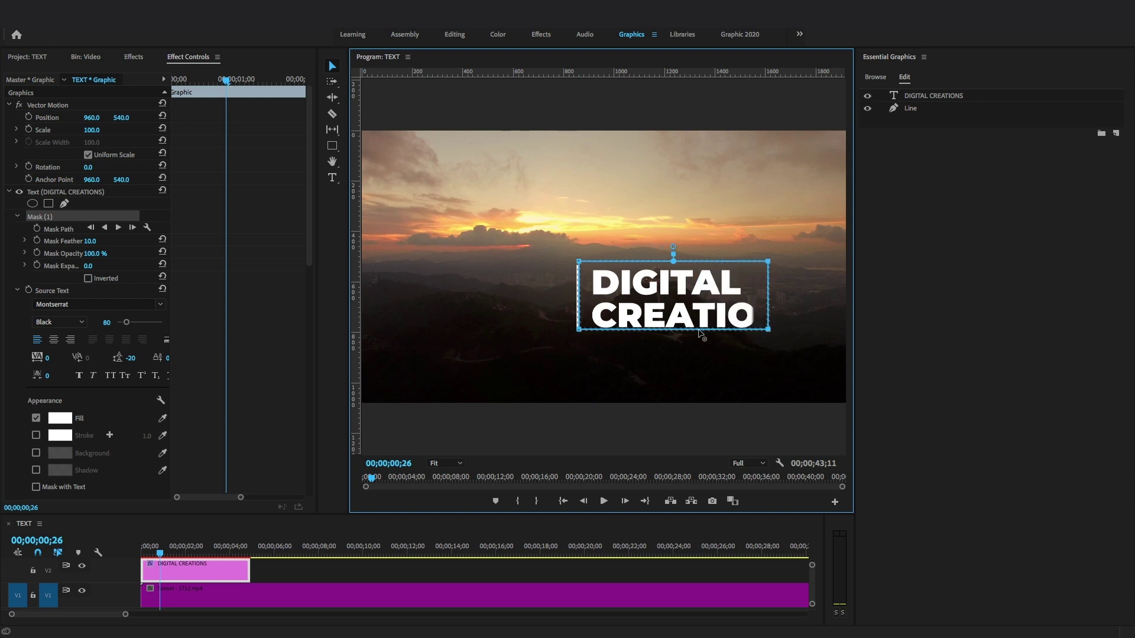
drag(793, 329, 856, 329)
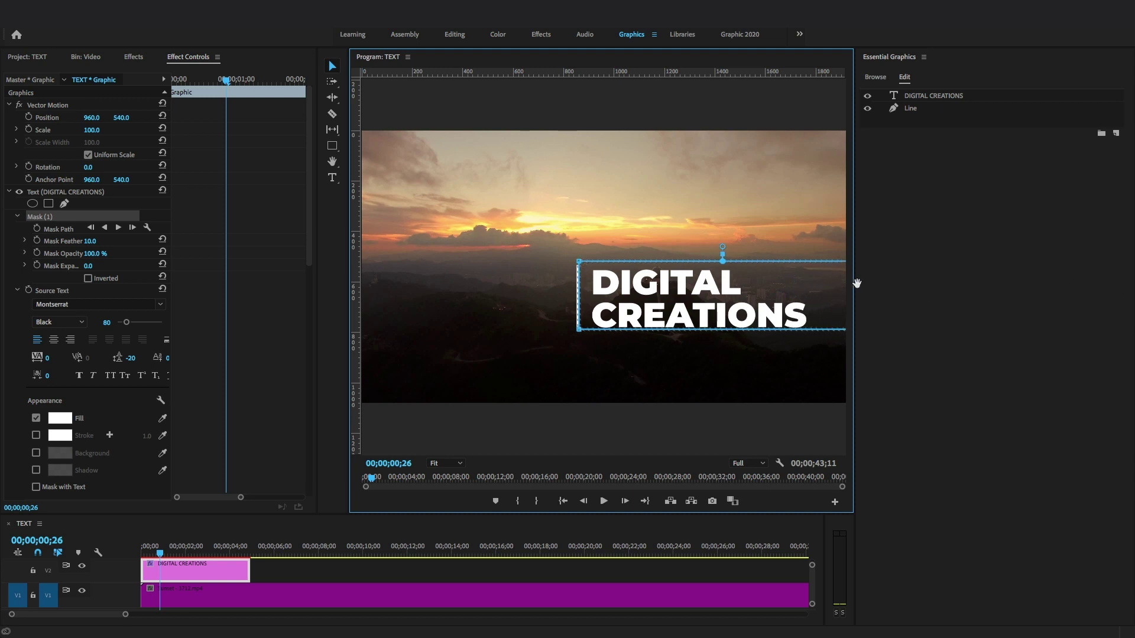
Enlarge the program monitor, align the mask's left corner with the line and set Mask Feather to 0
drag(854, 266, 946, 263)
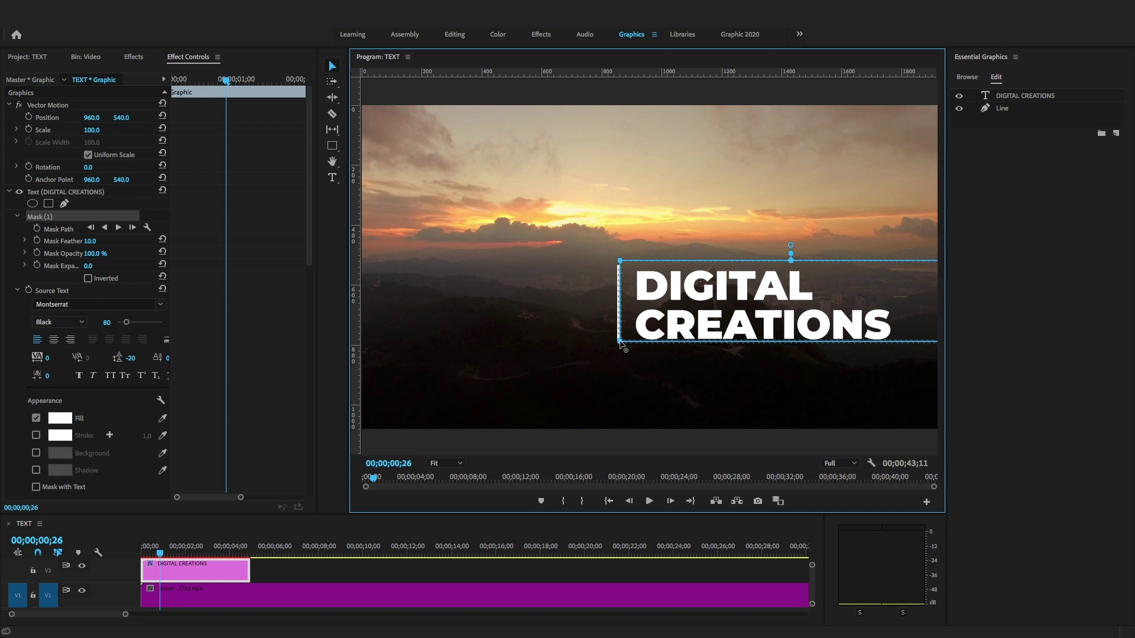
drag(620, 343, 618, 343)
drag(94, 242, 83, 243)
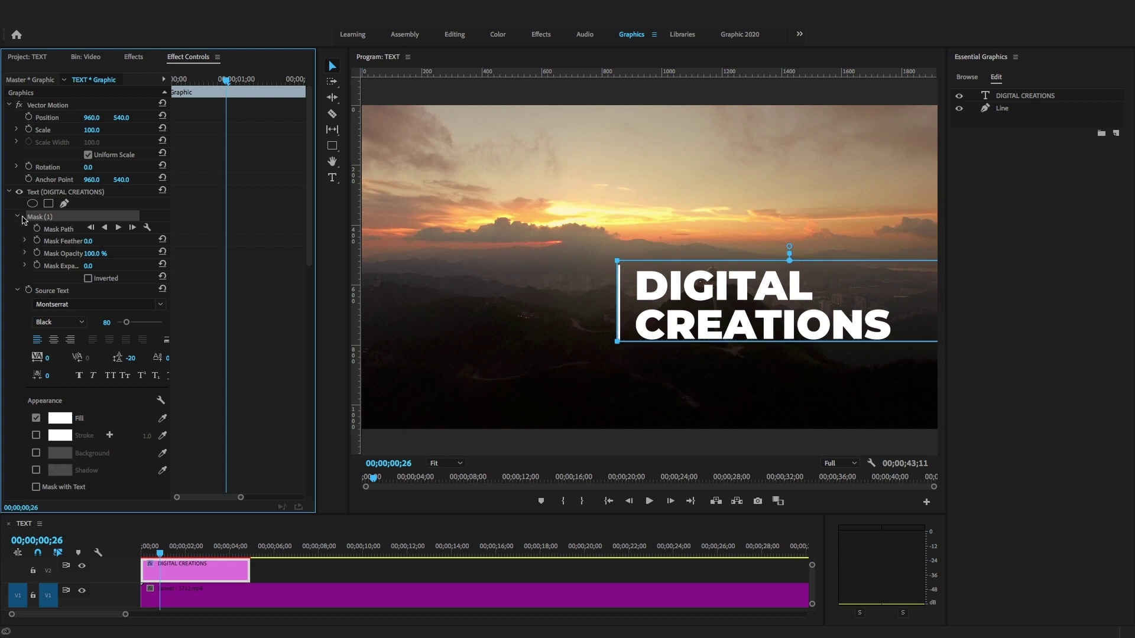
Keyframe the DIGITAL CREATIONS text's horizontal position from -5.1 at 00;00;00;26 to 929.9 at 00;00;01;00
scroll(302, 225, down, 3)
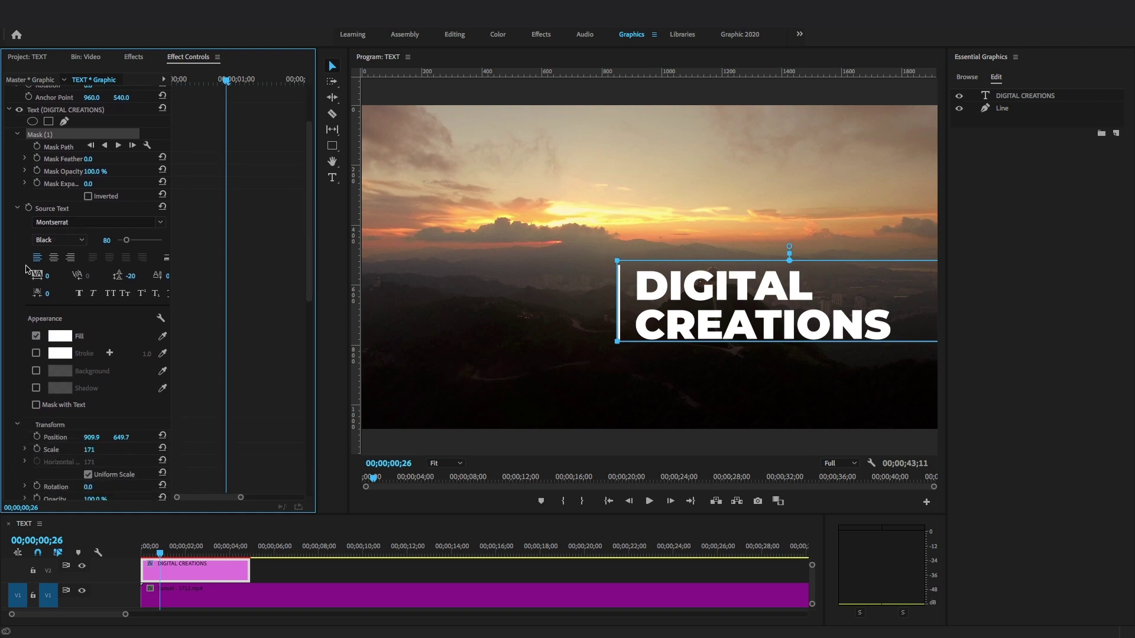
drag(91, 437, 43, 438)
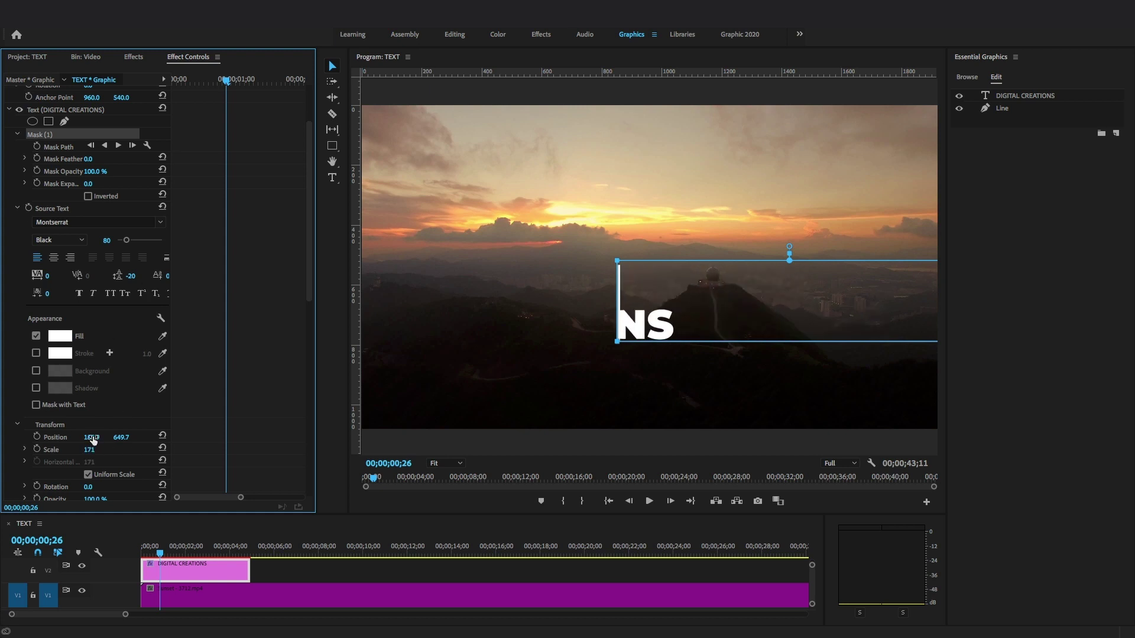
drag(91, 438, 74, 438)
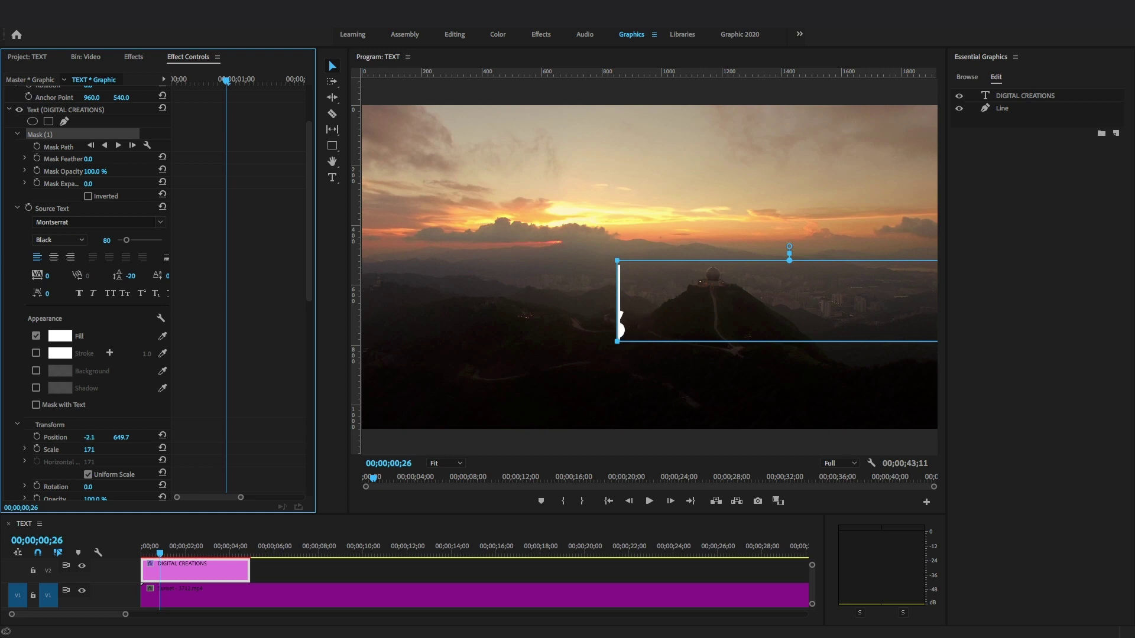
click(36, 437)
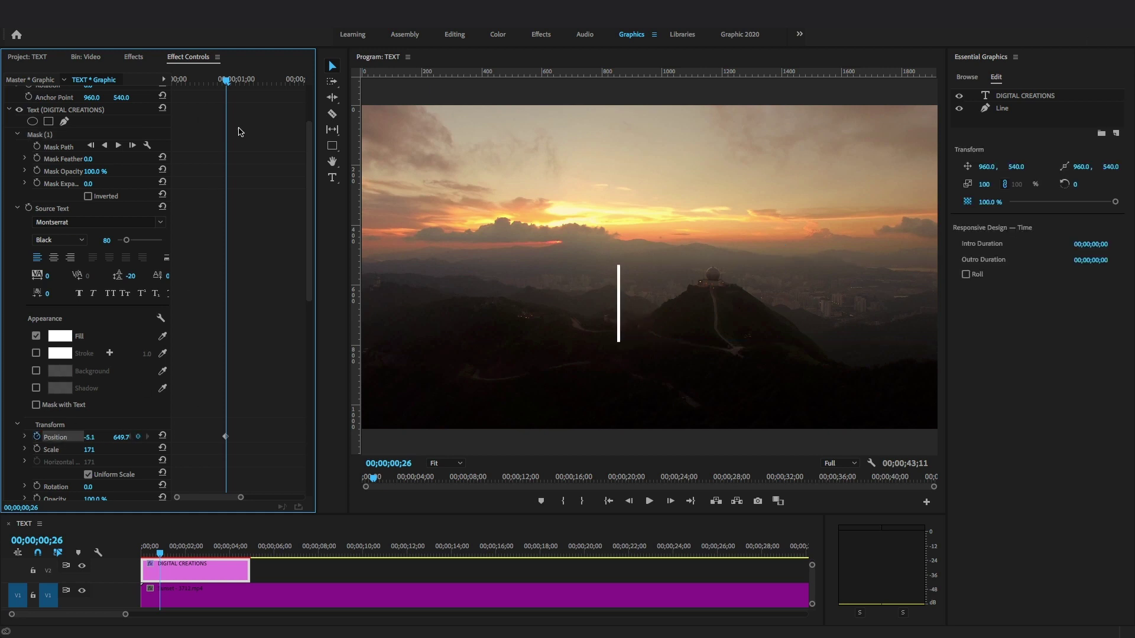
click(234, 84)
drag(90, 439, 146, 438)
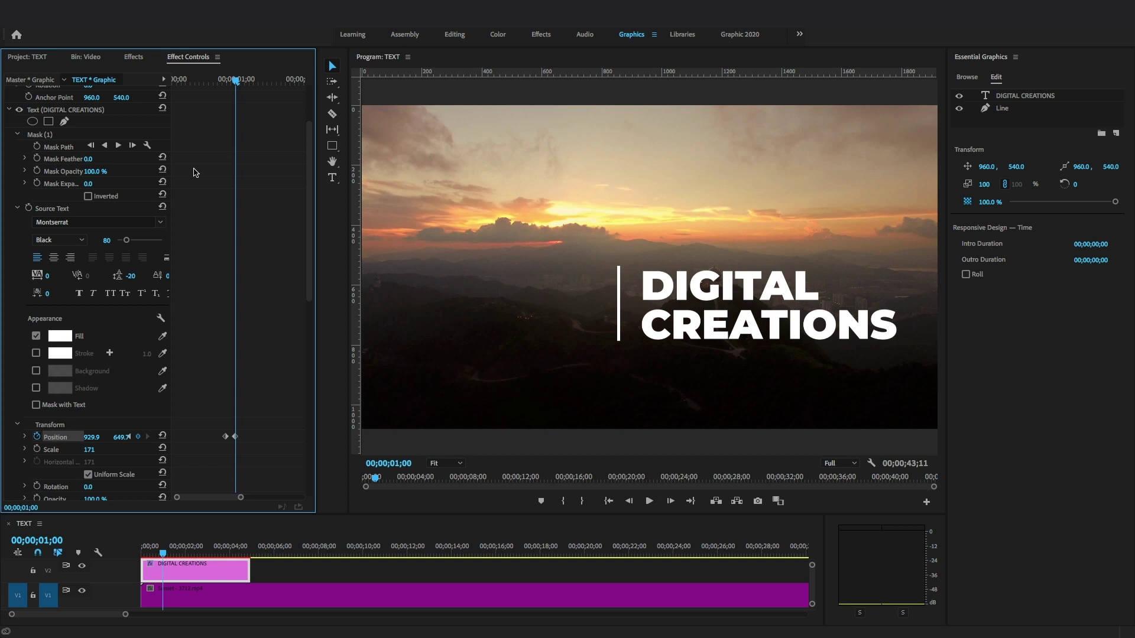
drag(177, 87, 247, 117)
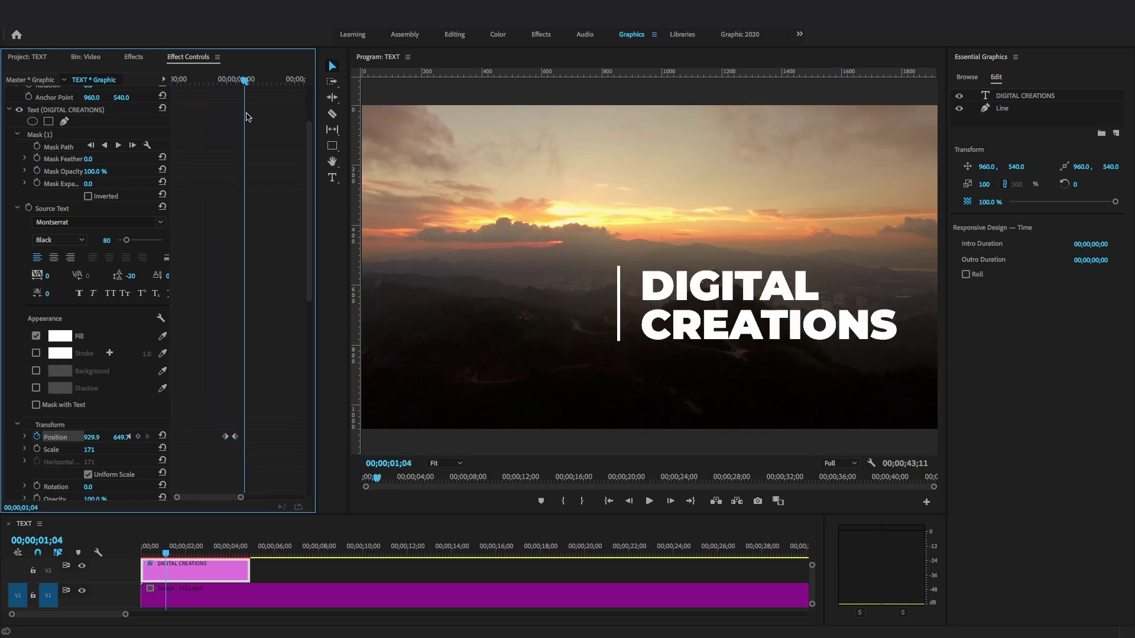
Apply Ease In temporal interpolation to both Position keyframes of the DIGITAL CREATIONS text
drag(207, 427, 241, 443)
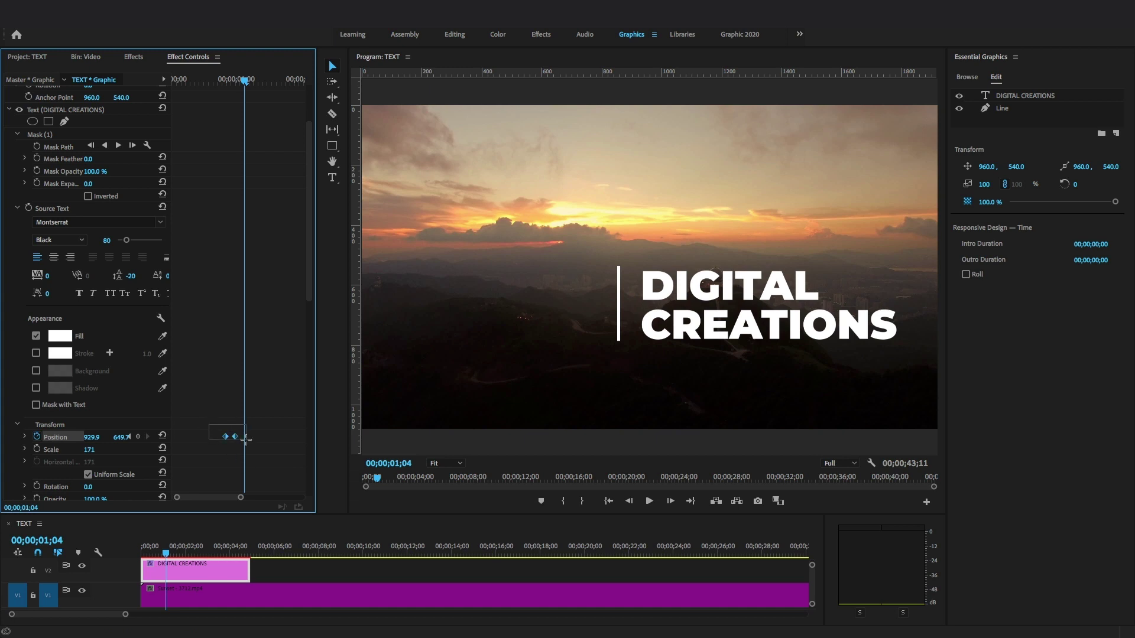
right_click(237, 441)
mouse_move(331, 537)
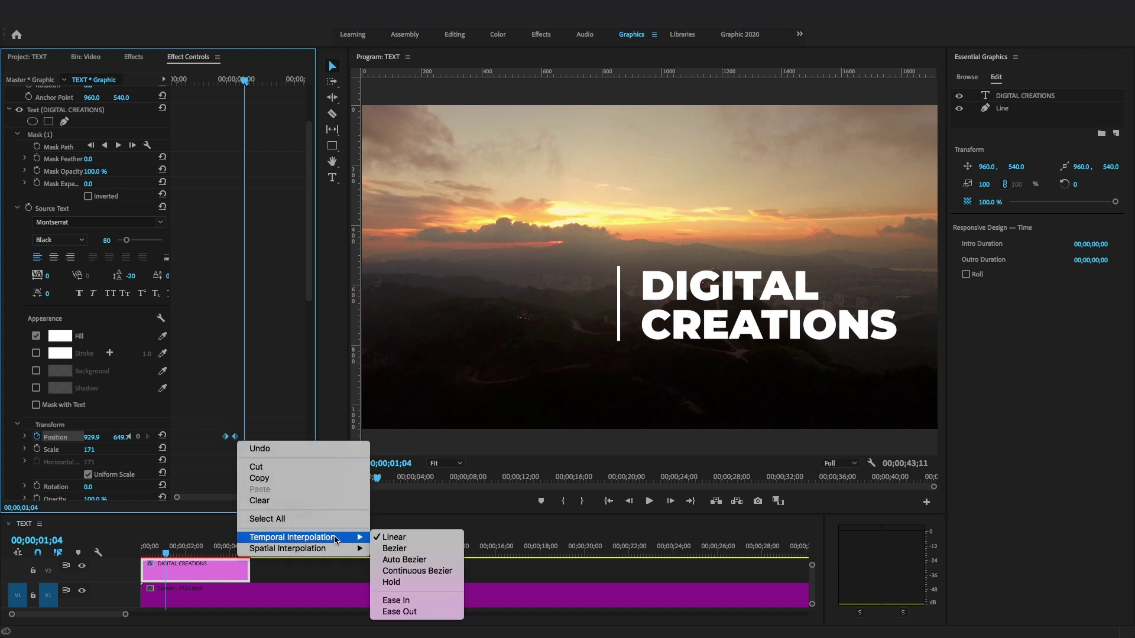
click(397, 601)
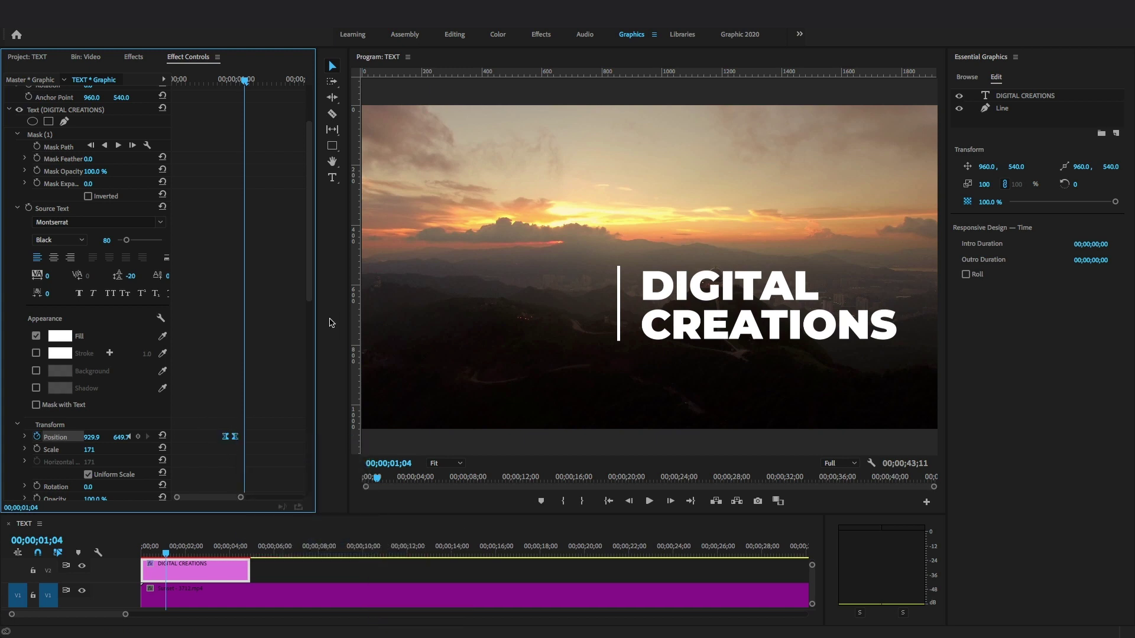
Shape the DIGITAL CREATIONS text's Position velocity curve into a sharp peak and render the sequence
scroll(281, 429, down, 3)
drag(241, 501, 203, 500)
click(24, 362)
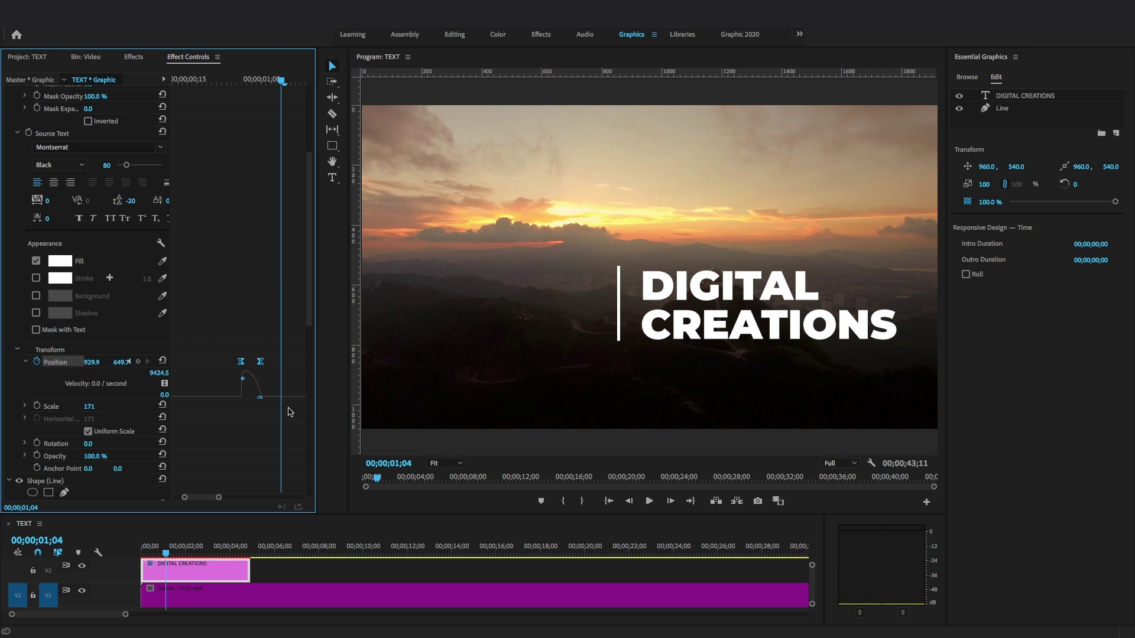
drag(260, 400, 251, 397)
click(231, 81)
key(Return)
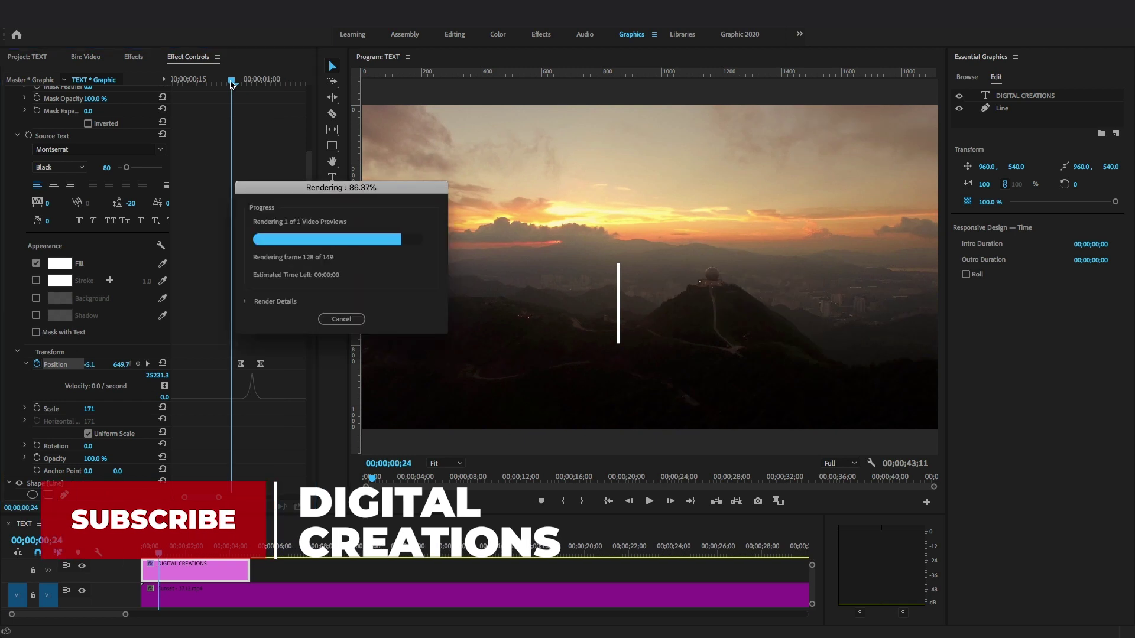
Move the last Position keyframe of the DIGITAL CREATIONS text later to slow its reveal, and play it back
drag(262, 365, 299, 365)
click(193, 81)
key(space)
key(space)
drag(219, 497, 245, 497)
drag(248, 364, 282, 364)
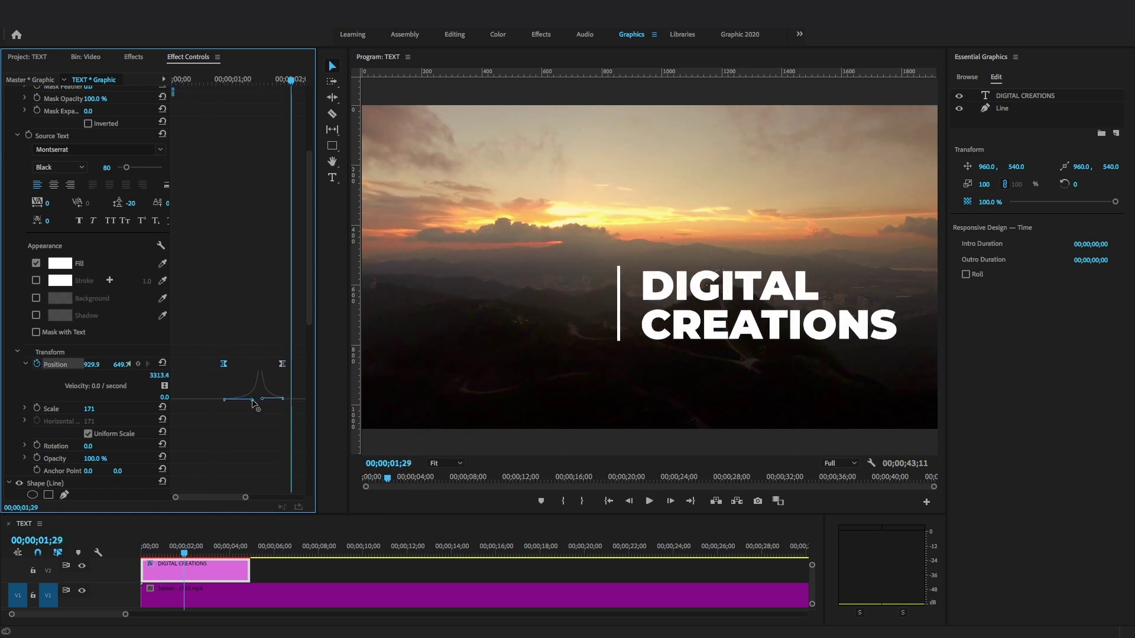
key(Return)
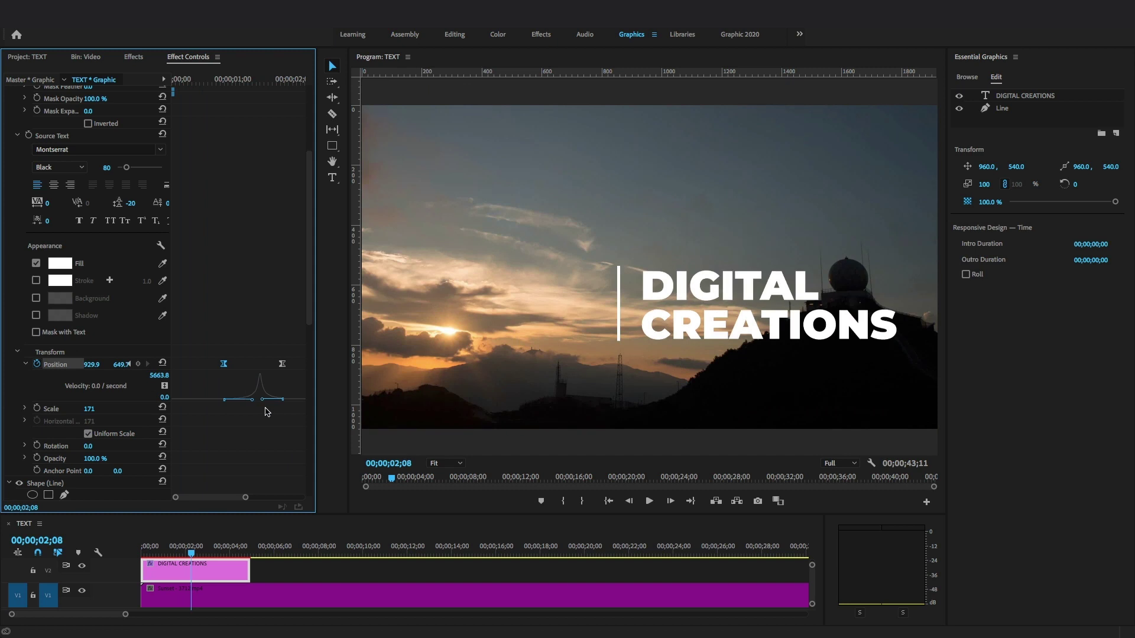
Nudge the last Position keyframe slightly later, shift the velocity peak earlier and render the sequence again
click(206, 80)
drag(206, 80, 255, 109)
drag(282, 364, 287, 364)
mouse_move(254, 399)
mouse_down()
mouse_move(245, 398)
mouse_move(255, 399)
mouse_up()
click(209, 81)
key(Return)
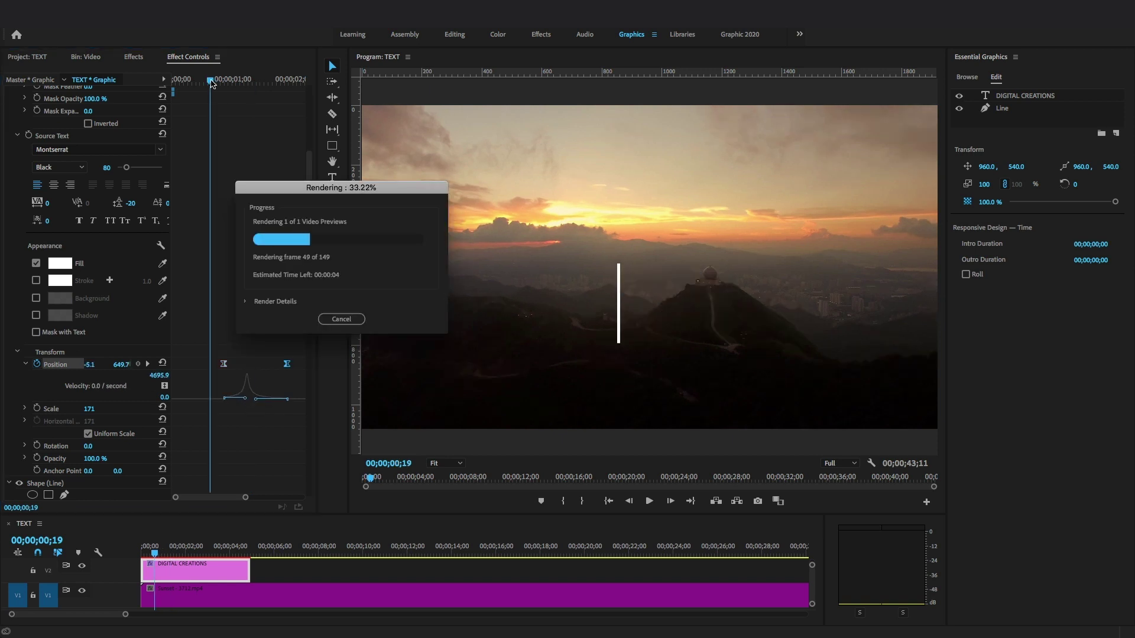
Add a text layer reading SUBSCRIBE and place it left of the vertical line
key(t)
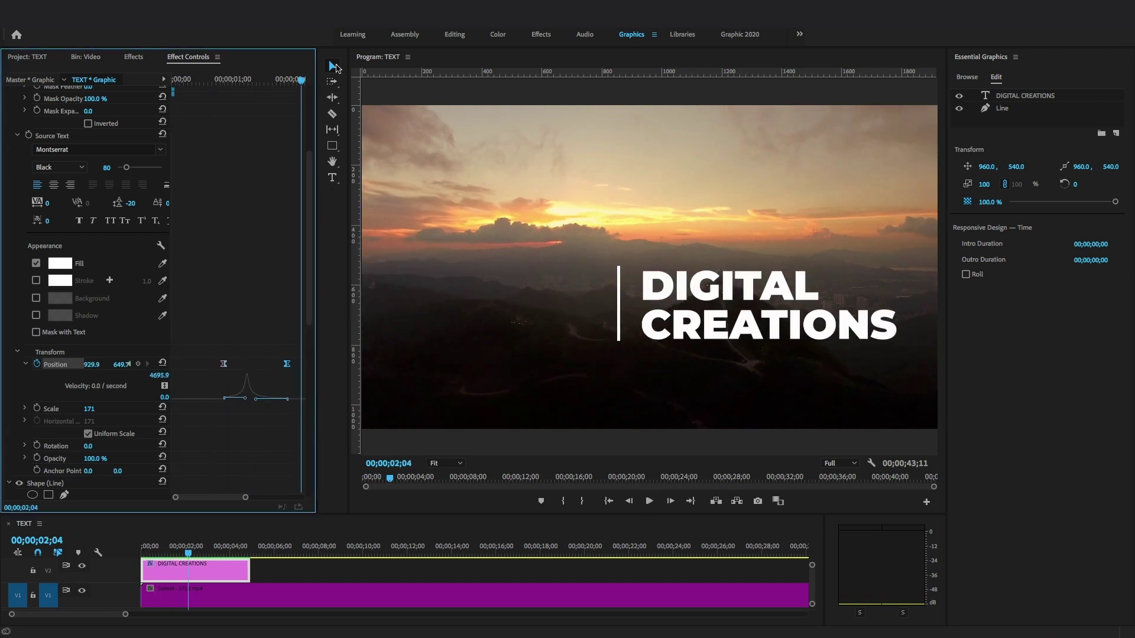
click(466, 276)
text(SUBSCRIBE)
click(332, 65)
drag(465, 273, 455, 311)
Turn on a background for the SUBSCRIBE text and color it dark red
click(961, 510)
click(984, 510)
click(430, 452)
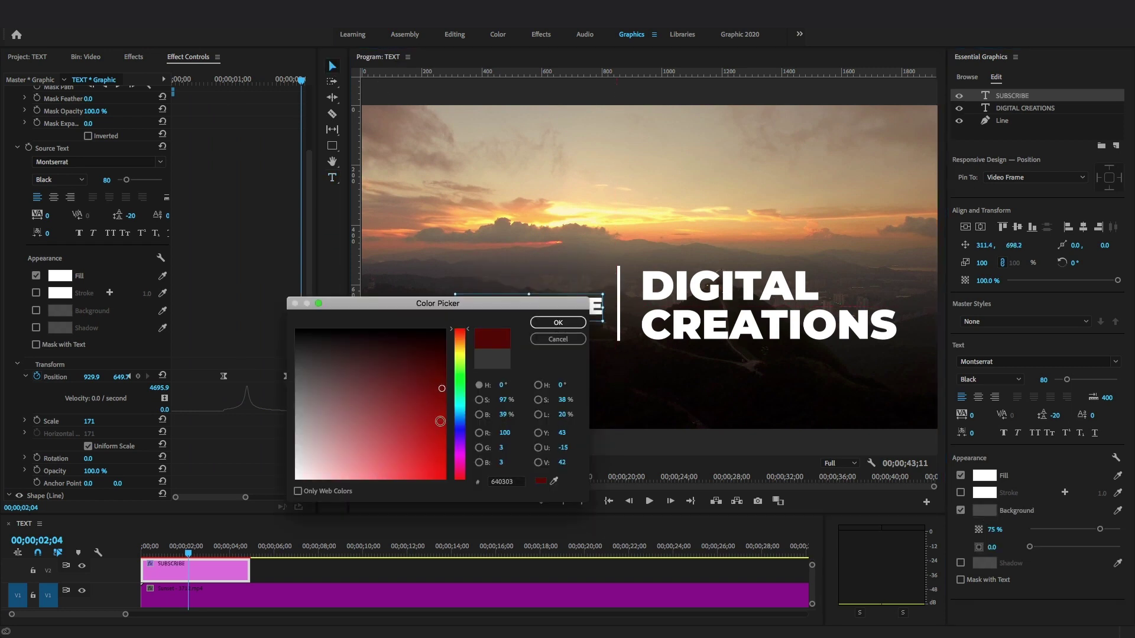
click(558, 322)
Set the SUBSCRIBE background's opacity to 88% and size to 89.6, keeping the box just left of the line
drag(1040, 546, 1087, 547)
click(535, 310)
drag(535, 310, 517, 310)
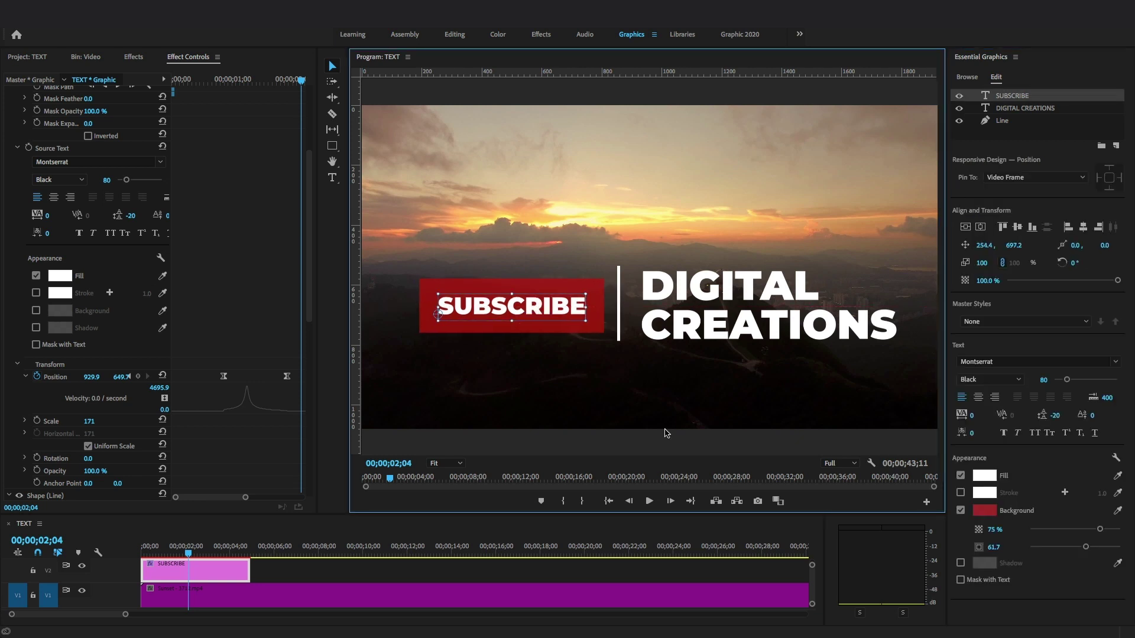
mouse_move(1100, 529)
mouse_down()
mouse_move(1110, 529)
mouse_move(1091, 547)
mouse_move(1111, 547)
mouse_up()
drag(575, 312, 574, 309)
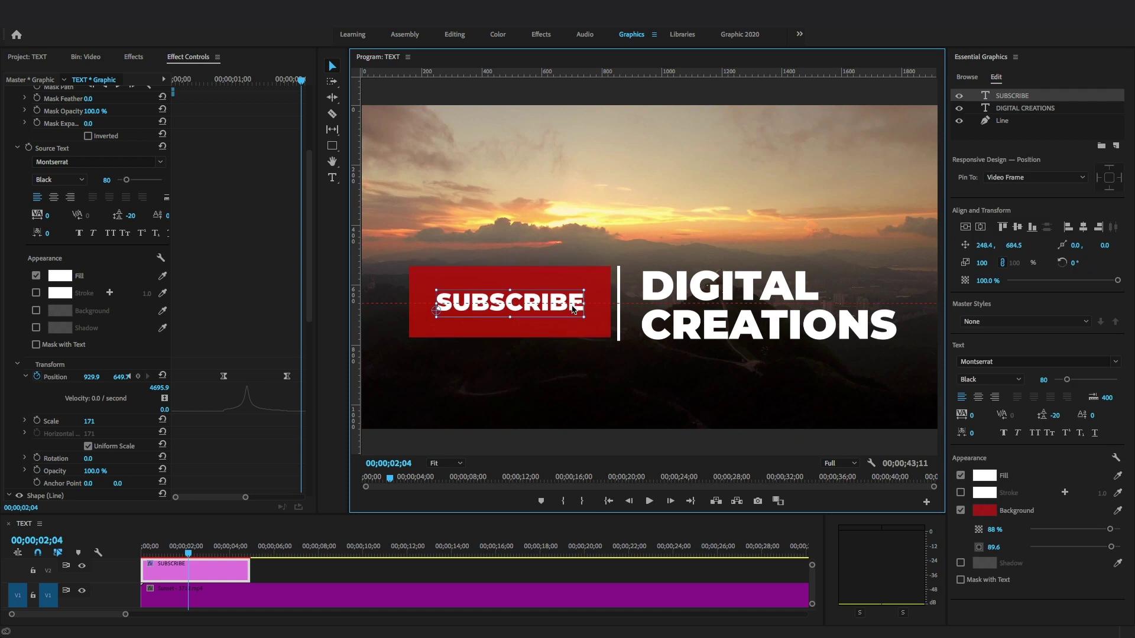
Scale the SUBSCRIBE text to 109 and position it left of the line at 164.4, 688.1
drag(436, 324, 433, 325)
drag(582, 314, 572, 289)
mouse_move(985, 245)
mouse_down()
mouse_move(1002, 245)
mouse_move(985, 245)
mouse_up()
At 00;00;00;27, add a rectangular mask over the SUBSCRIBE box and set its Mask Feather to 0
drag(227, 81, 225, 106)
scroll(89, 195, up, 5)
click(9, 192)
click(49, 203)
drag(581, 297, 390, 337)
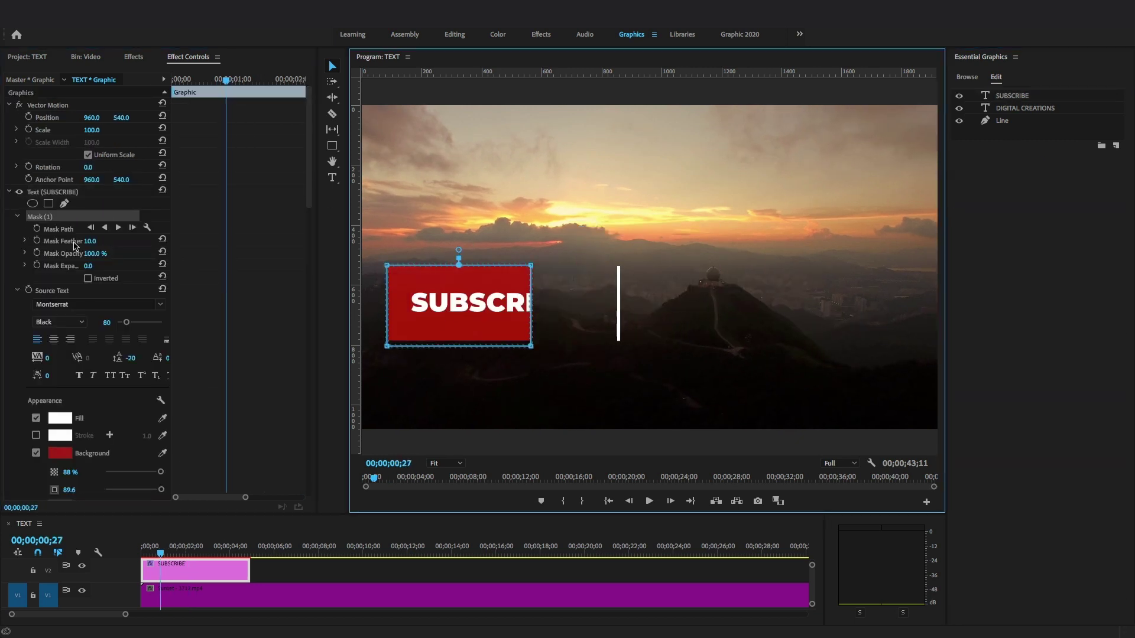
drag(90, 241, 74, 242)
Extend the SUBSCRIBE mask's right edge to the vertical line and its left edge beyond the frame
click(531, 265)
shift+click(530, 347)
key(shift+Right)
key(shift+Right)
key(shift+Right)
key(shift+Right)
key(shift+Right)
key(shift+Right)
key(shift+Right)
key(shift+Right)
key(shift+Right)
key(shift+Right)
key(shift+Right)
key(shift+Right)
key(shift+Right)
key(shift+Right)
key(shift+Right)
key(shift+Right)
key(shift+Right)
key(shift+Right)
key(shift+Right)
key(shift+Right)
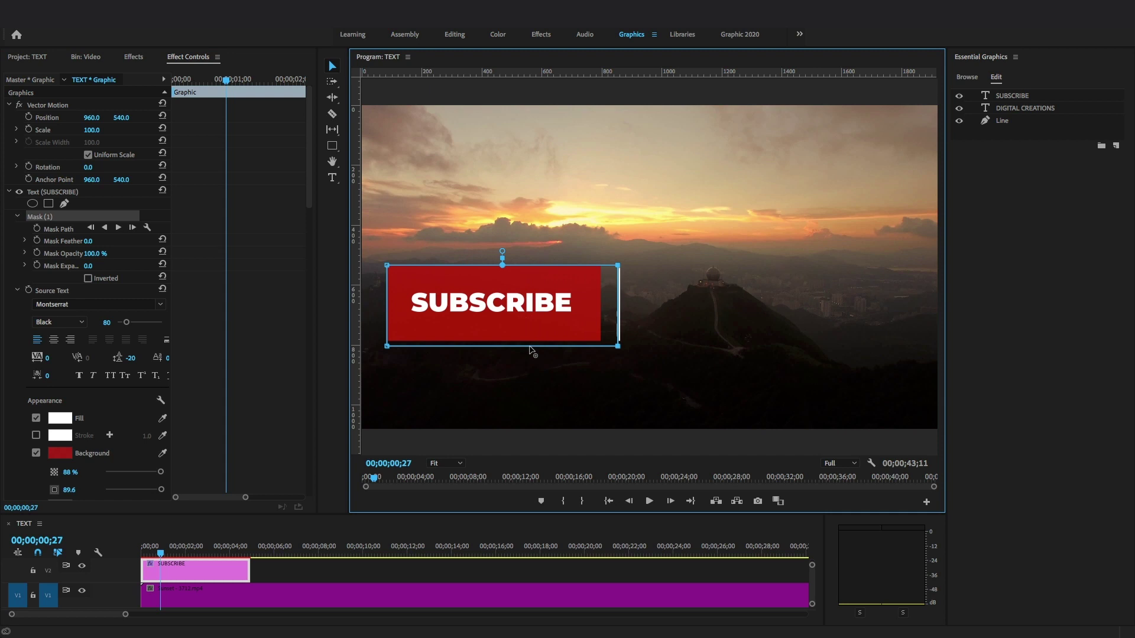
drag(388, 351, 338, 346)
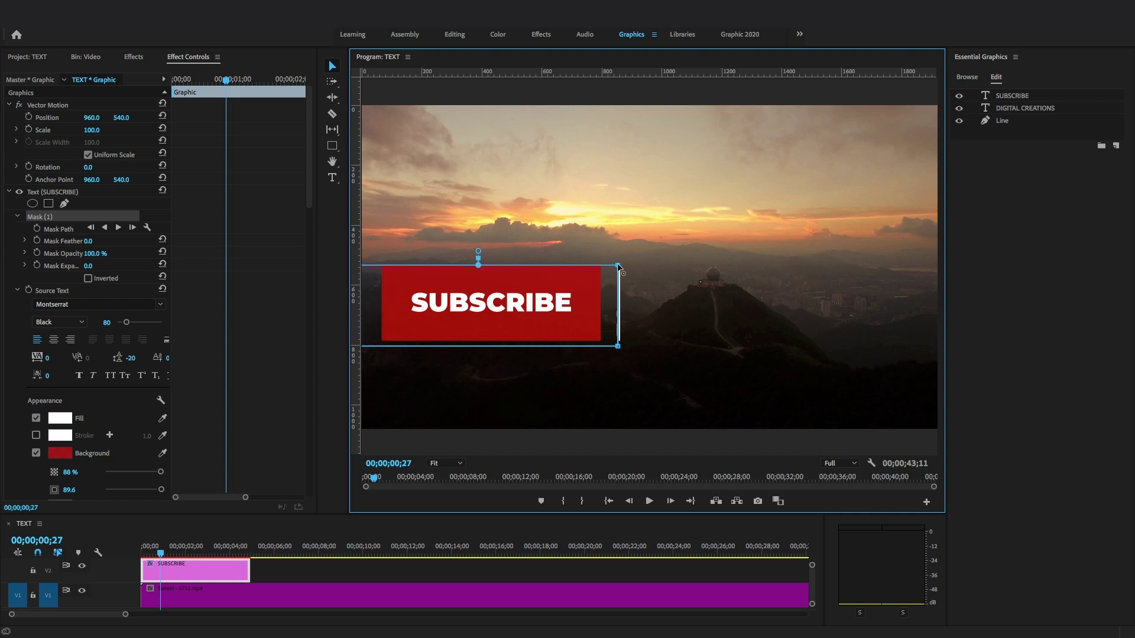
Keyframe the SUBSCRIBE text's horizontal position from 1201.4 at 00;00;00;27 to 191.4 at 00;00;01;21
click(308, 163)
scroll(308, 163, down, 5)
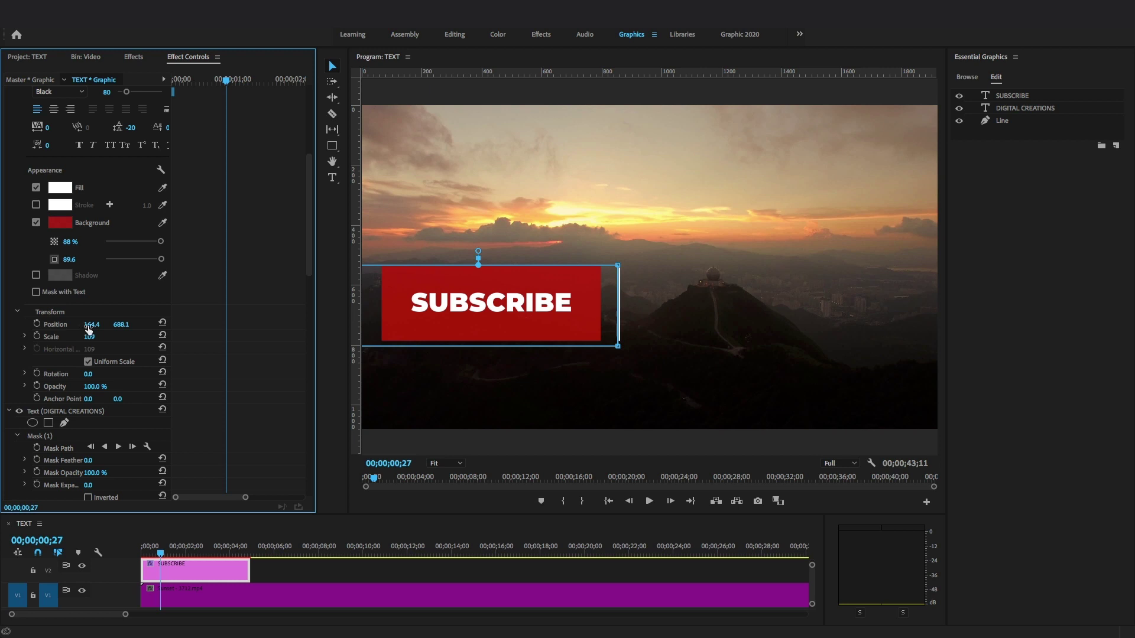
drag(92, 324, 589, 324)
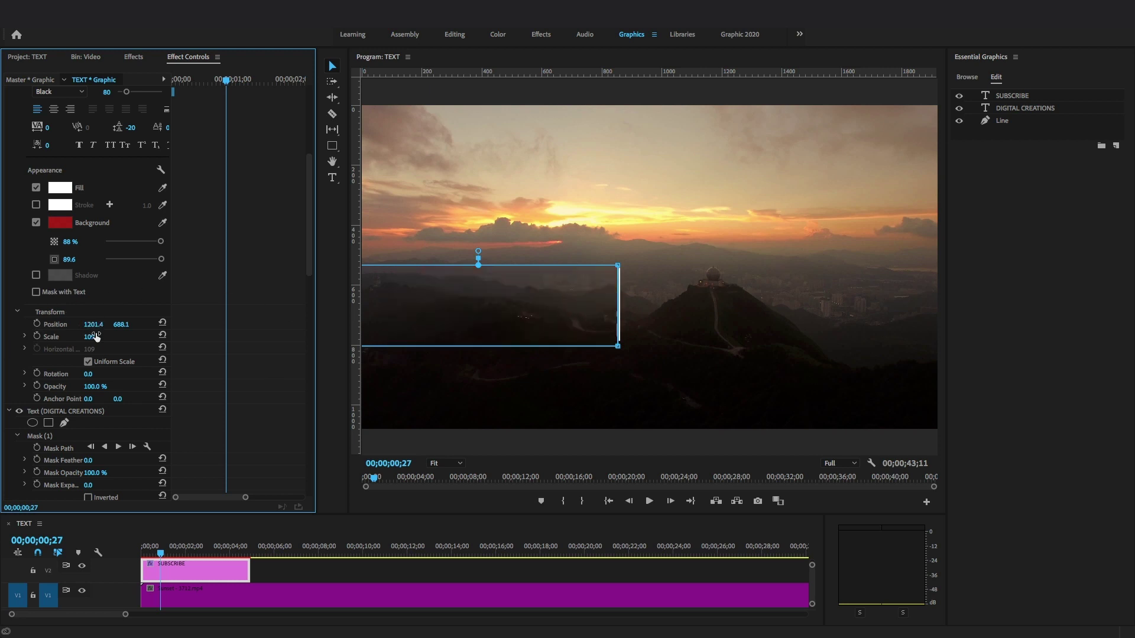
click(36, 325)
drag(231, 87, 278, 106)
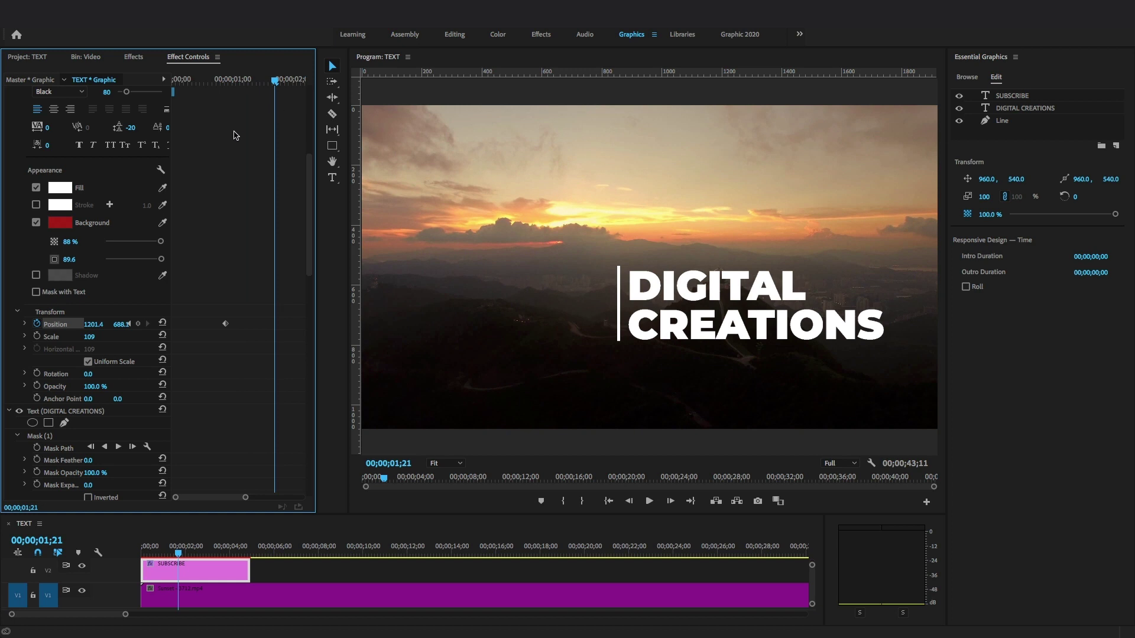
drag(103, 323, 29, 324)
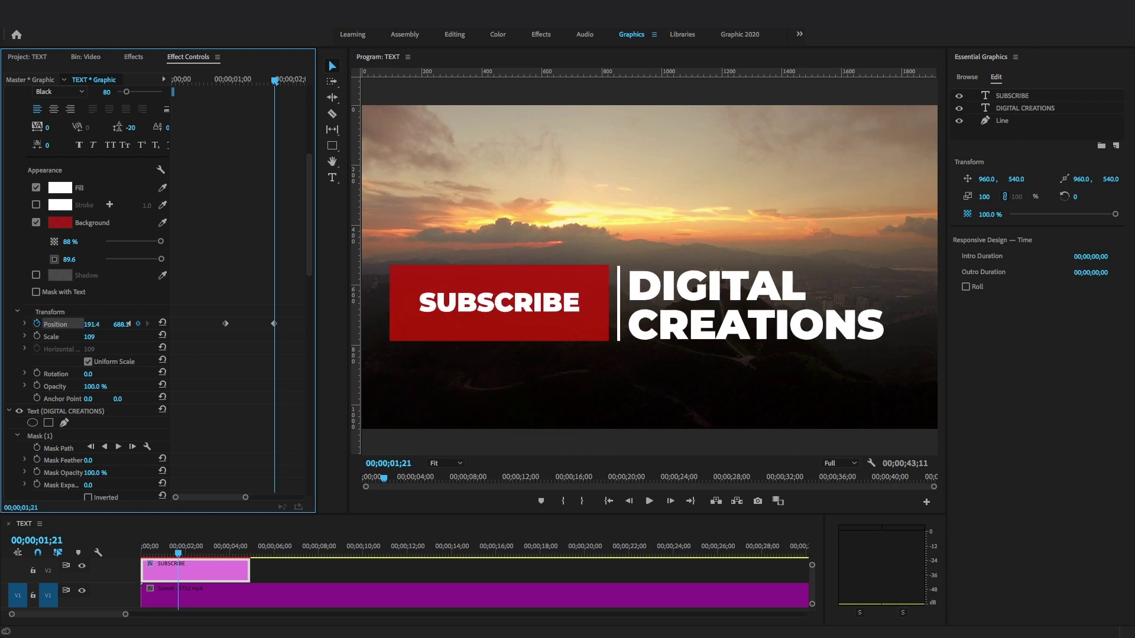
Select both Position keyframes of the SUBSCRIBE text
drag(214, 308, 281, 349)
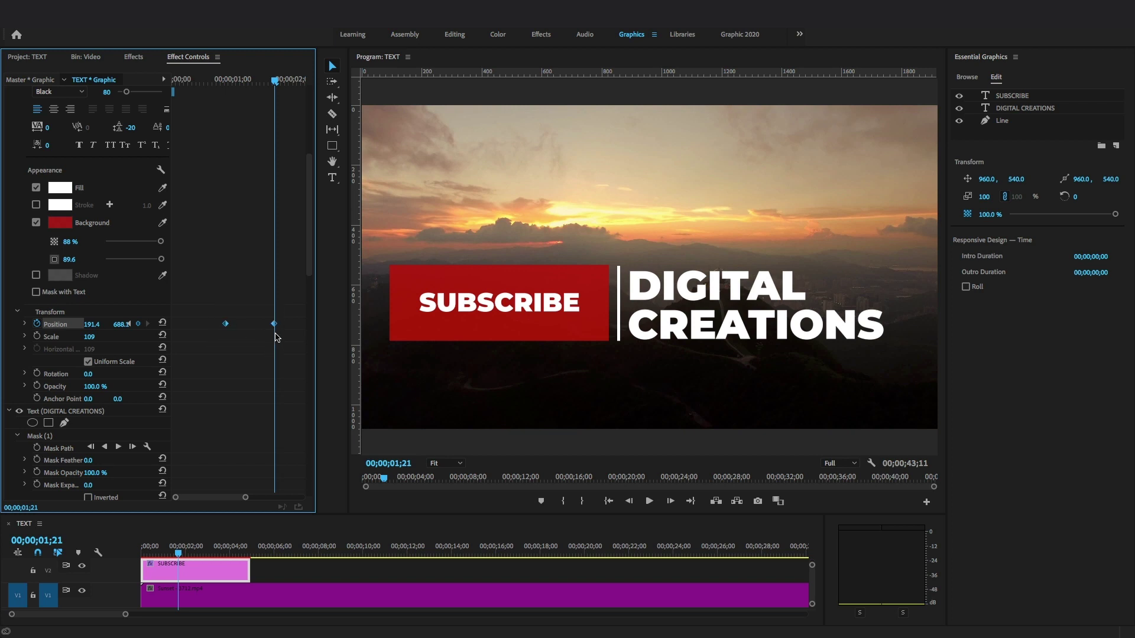